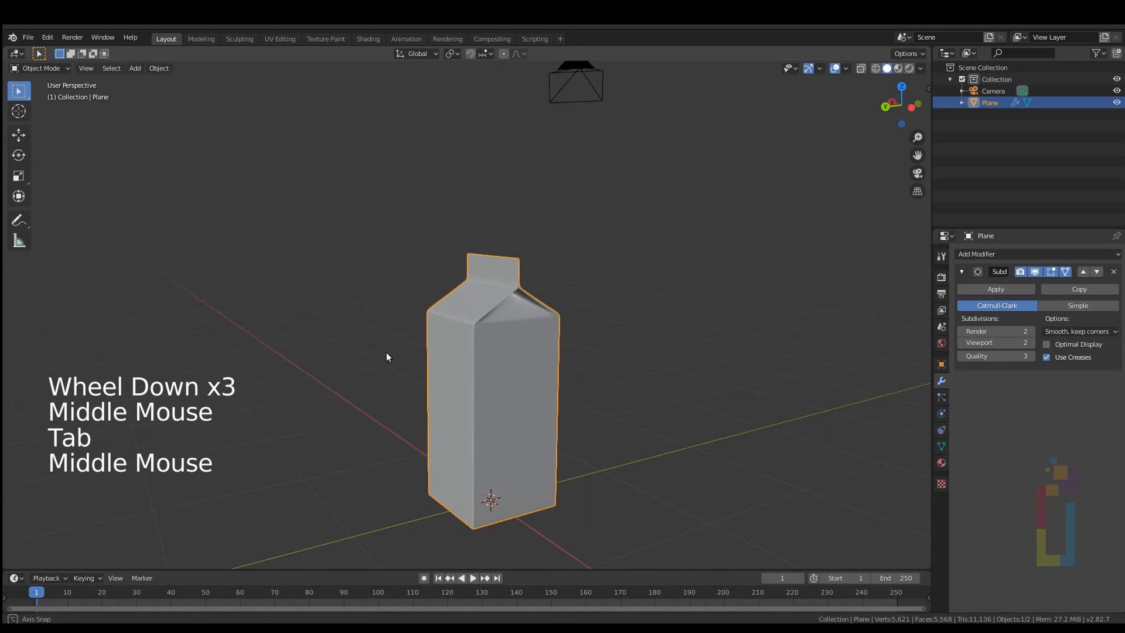
middle_drag(385, 354, 537, 347)
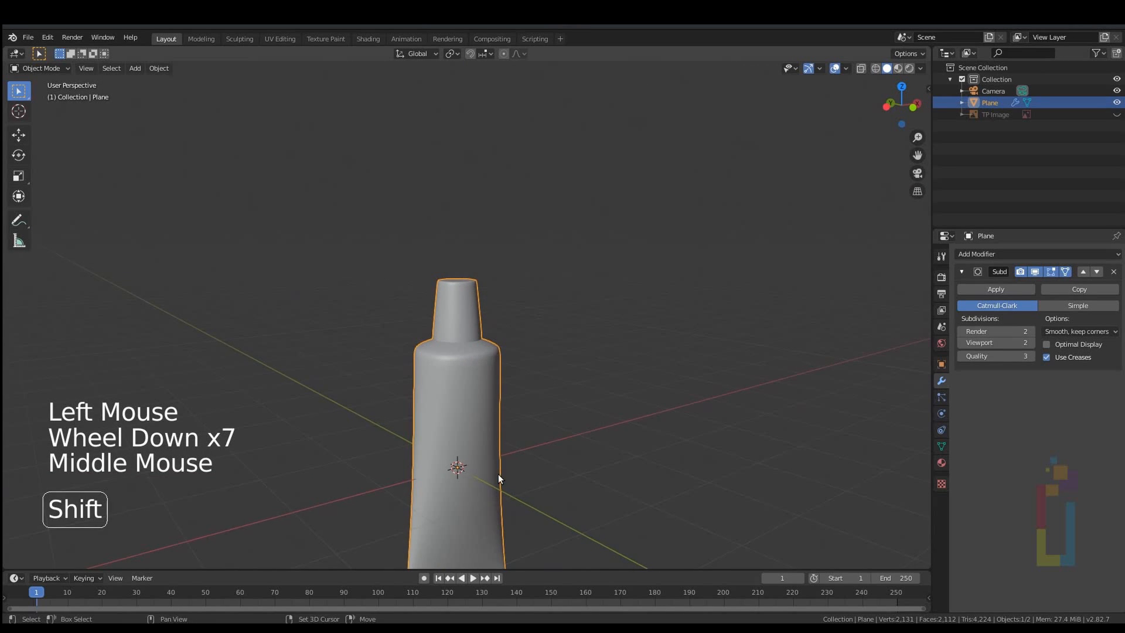
shift+middle_drag(498, 475, 511, 368)
scroll(577, 354, down, 1)
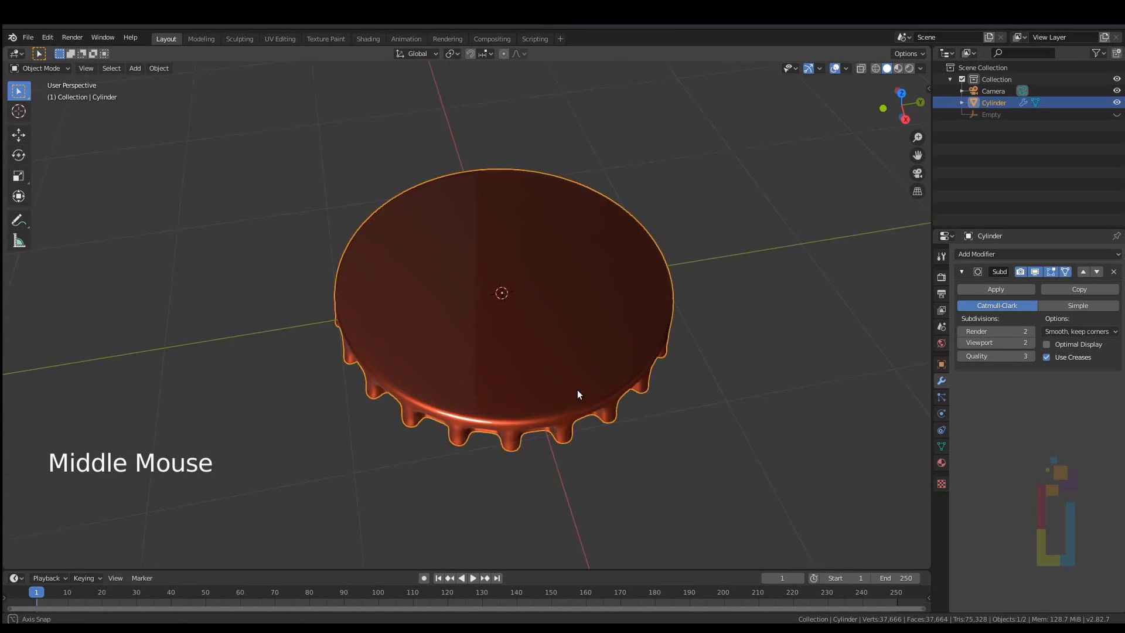
middle_drag(578, 391, 597, 282)
click(921, 68)
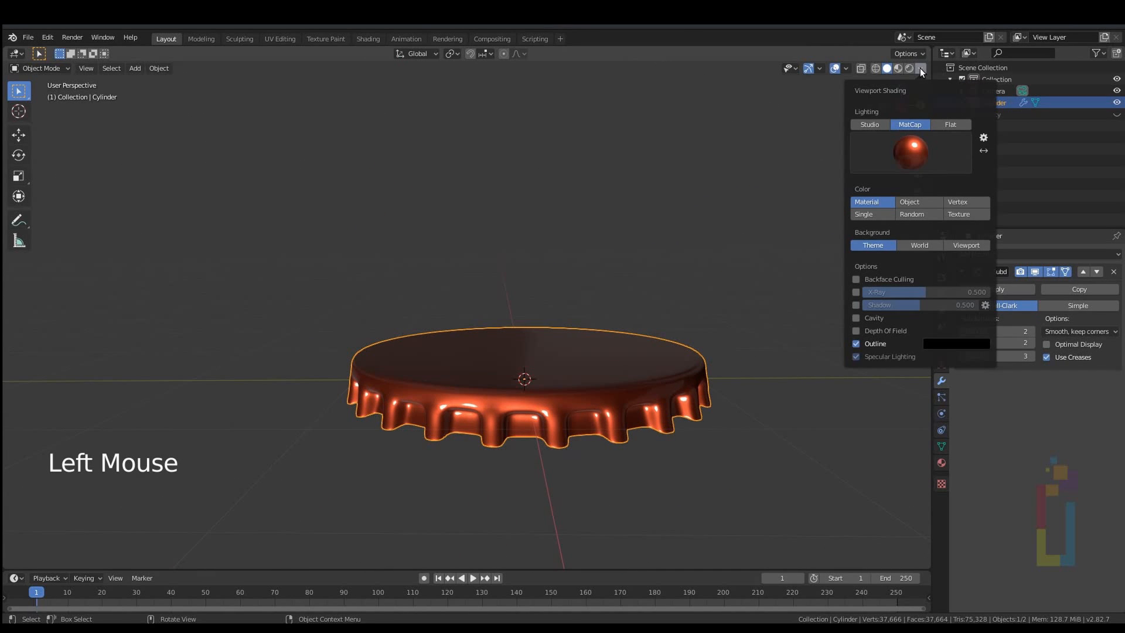
mouse_move(477, 364)
middle_down()
mouse_move(522, 322)
mouse_move(515, 280)
mouse_move(475, 256)
mouse_move(445, 289)
mouse_move(501, 363)
mouse_move(504, 394)
middle_up()
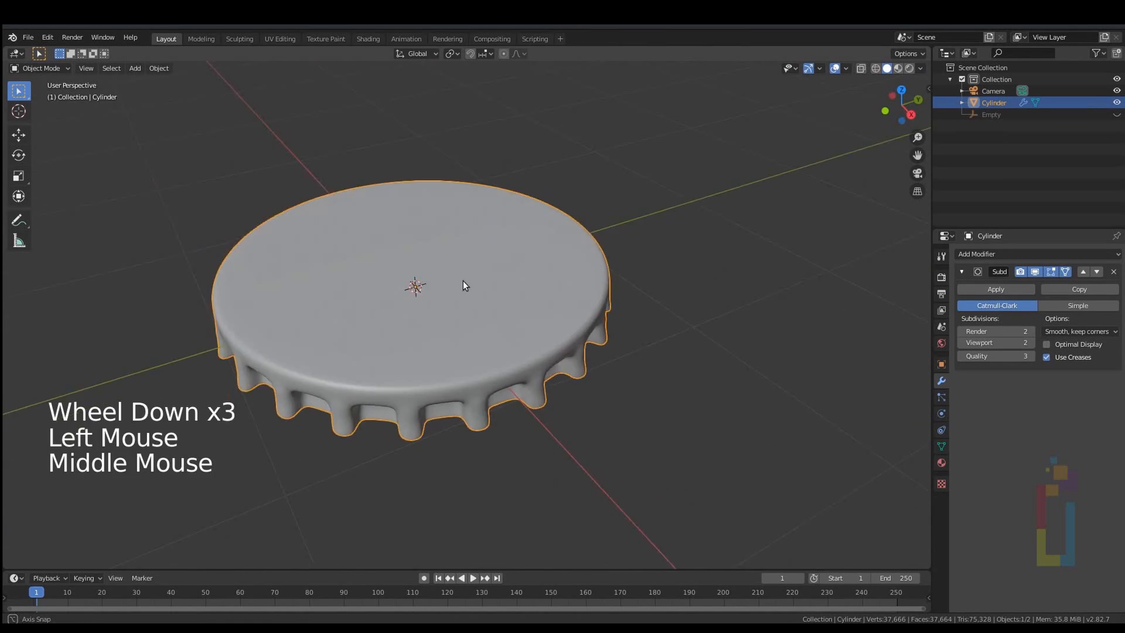
Step: Switch the viewport's solid shading to MatCap lighting and choose the glossy dark-red metallic sphere for the bottle cap
mouse_move(465, 284)
middle_down()
mouse_move(467, 261)
mouse_move(440, 286)
mouse_move(520, 318)
mouse_move(557, 314)
middle_up()
scroll(520, 319, down, 1)
click(920, 68)
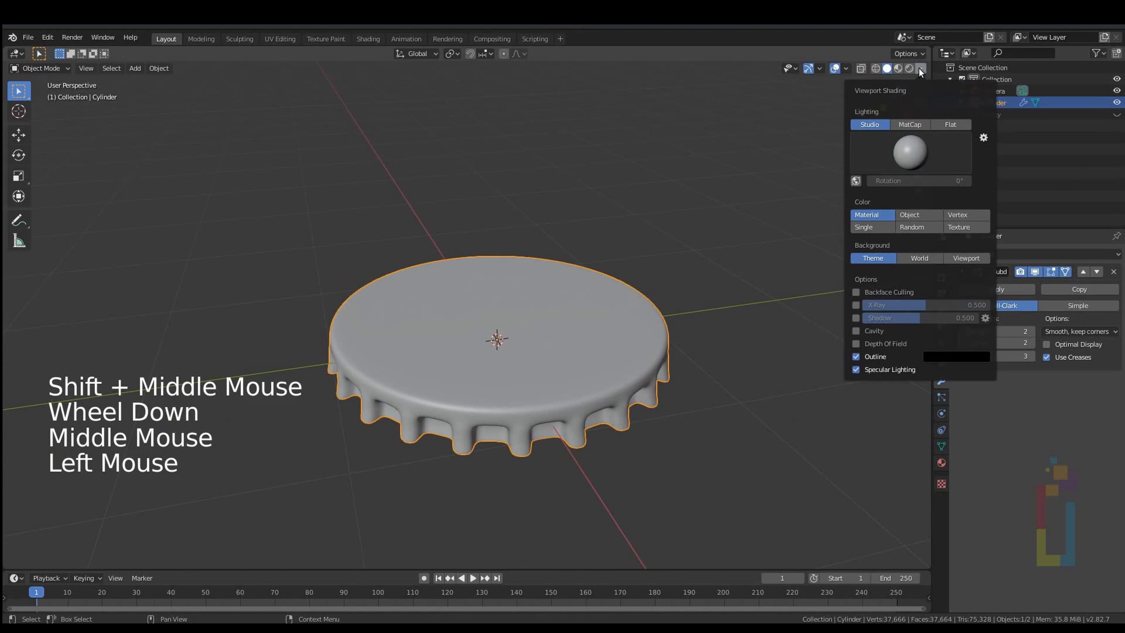
click(910, 124)
click(914, 154)
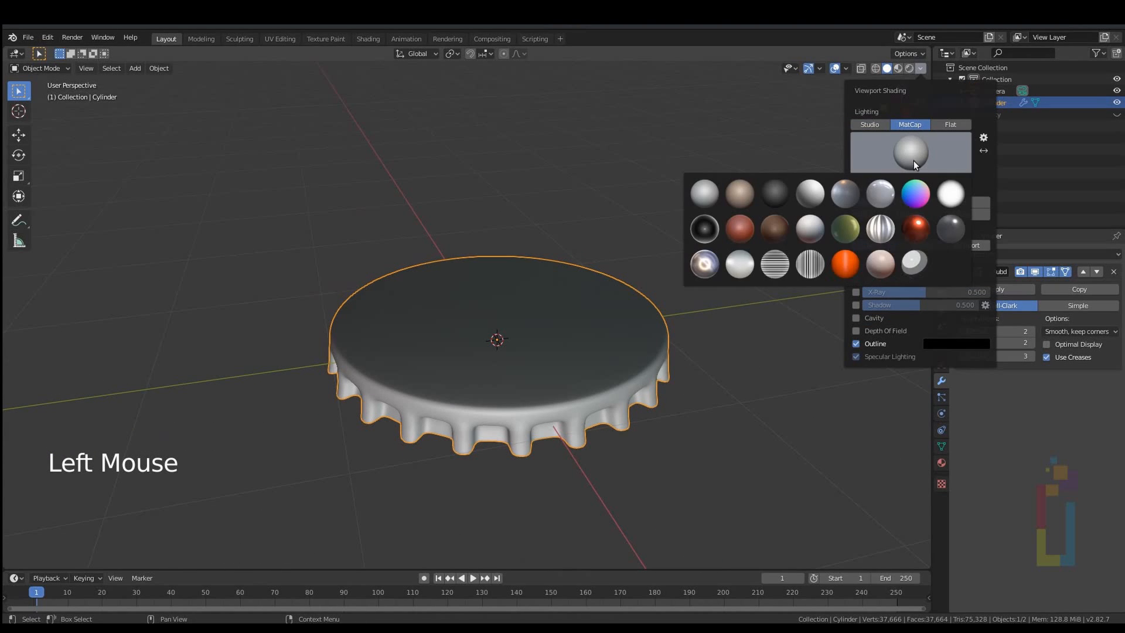
click(920, 226)
mouse_move(583, 352)
middle_down()
mouse_move(596, 289)
mouse_move(575, 254)
mouse_move(588, 304)
mouse_move(565, 377)
mouse_move(583, 402)
mouse_move(537, 322)
mouse_move(553, 324)
middle_up()
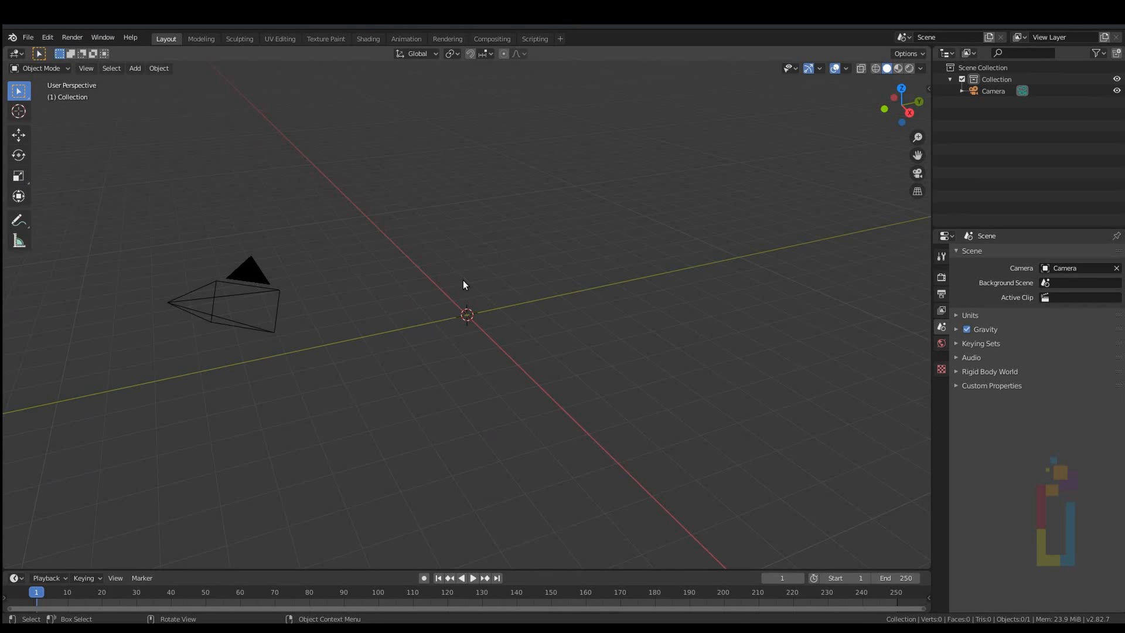
Step: Add a mesh cylinder with 66 vertices and a depth of 0.15 m
key(shift+a)
mouse_move(433, 176)
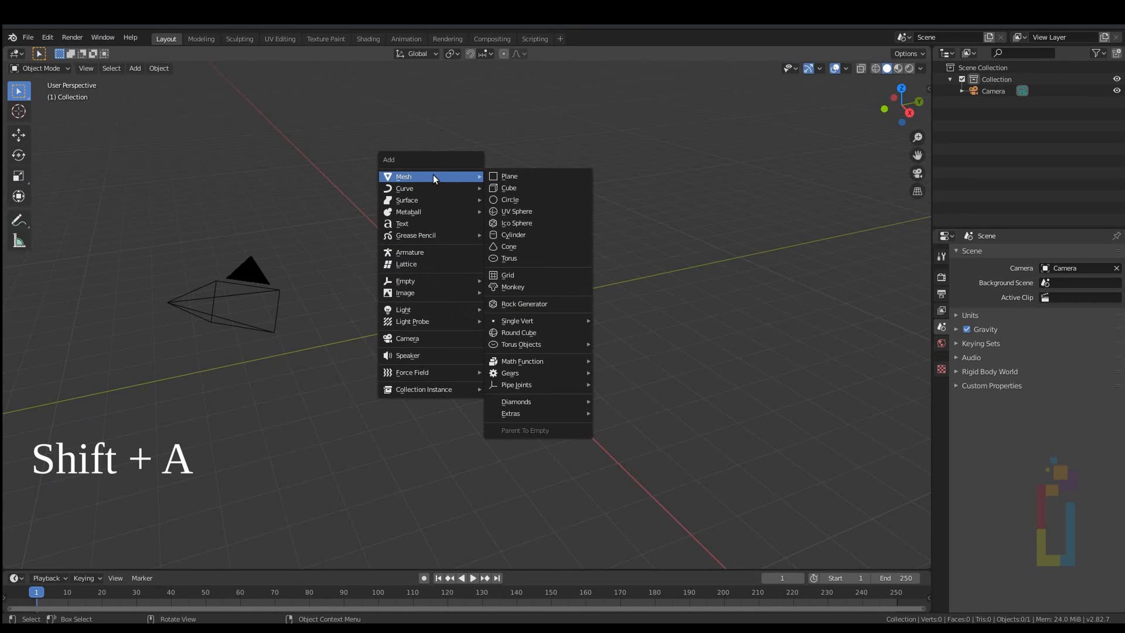
click(530, 233)
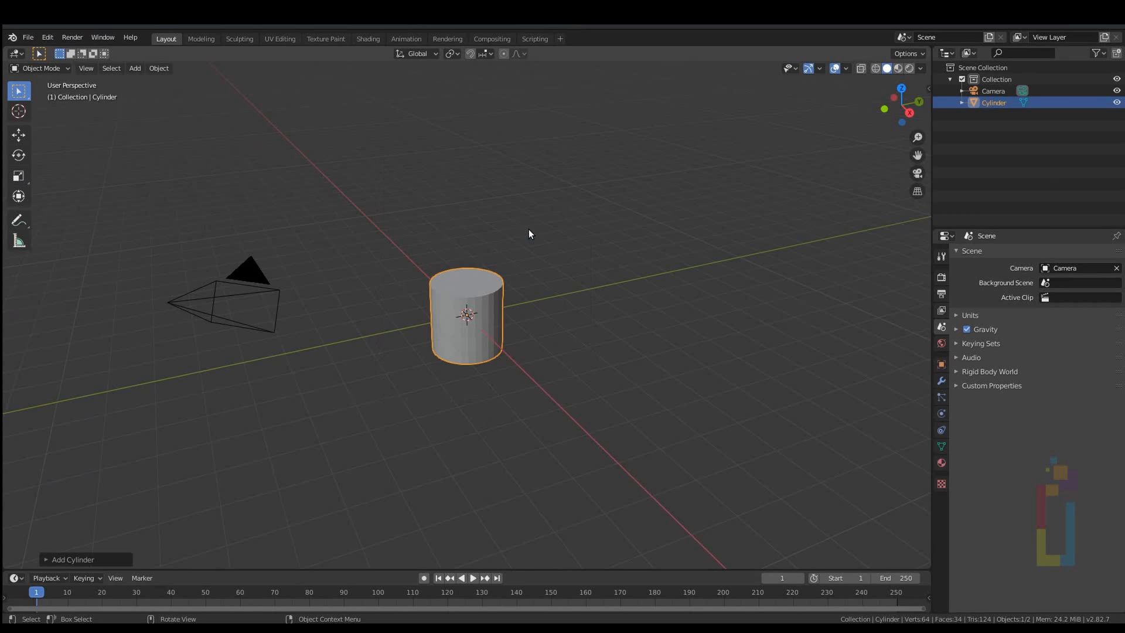
click(48, 559)
click(155, 420)
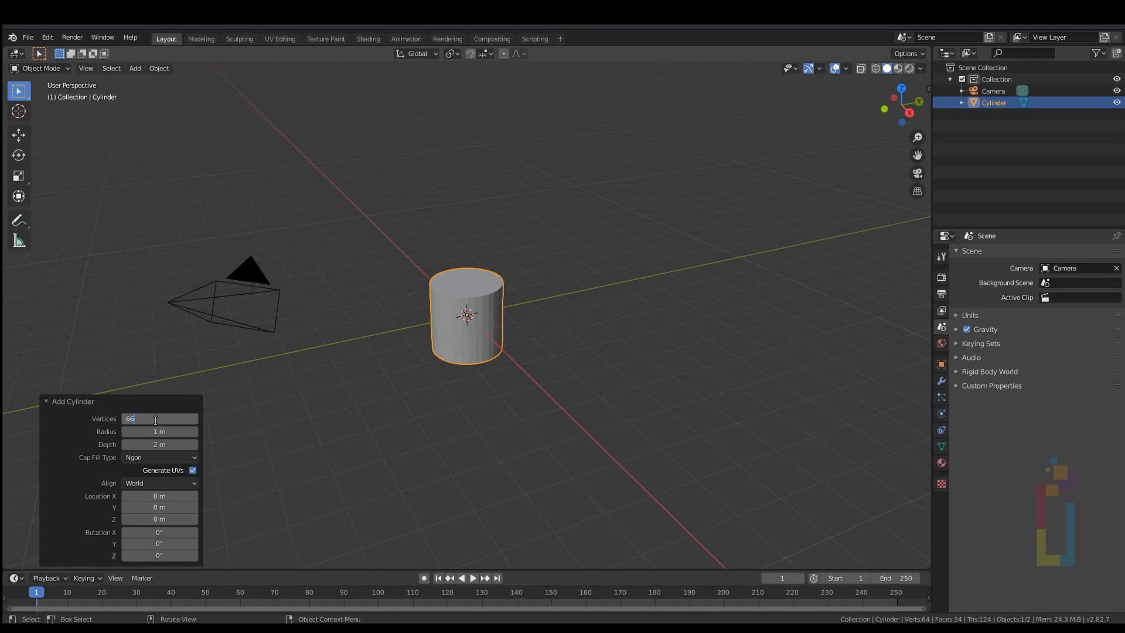
key(Tab)
key(Tab)
key(Return)
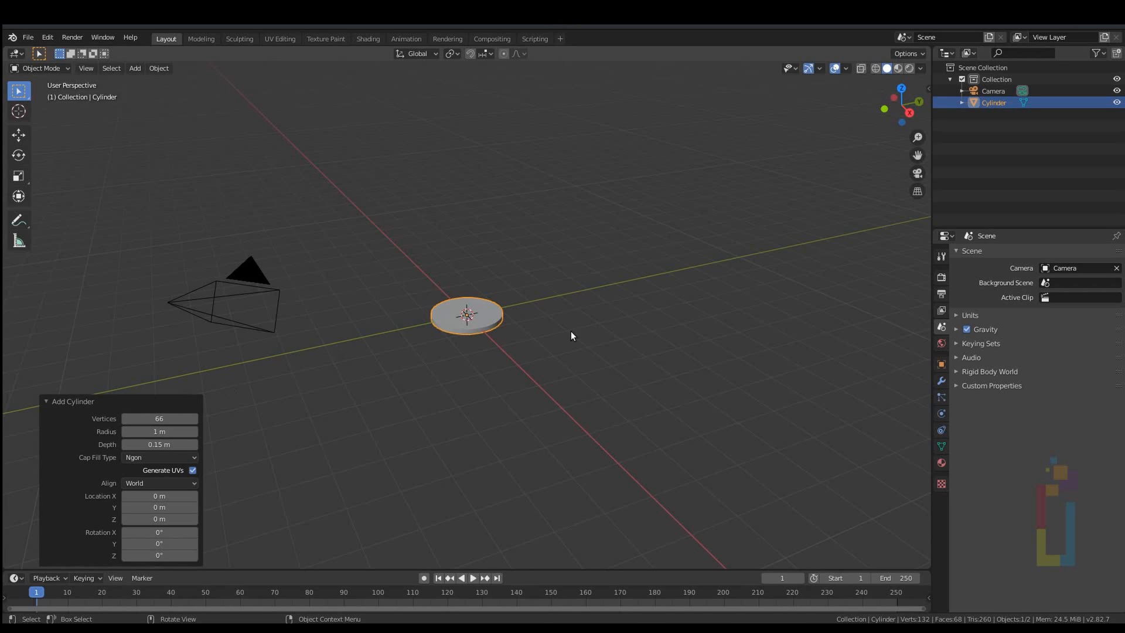
Step: Extrude three pairs of side faces, spaced one face apart, inward about 0.08 m using Extrude and Move on Individual Normals
key(KP_Decimal)
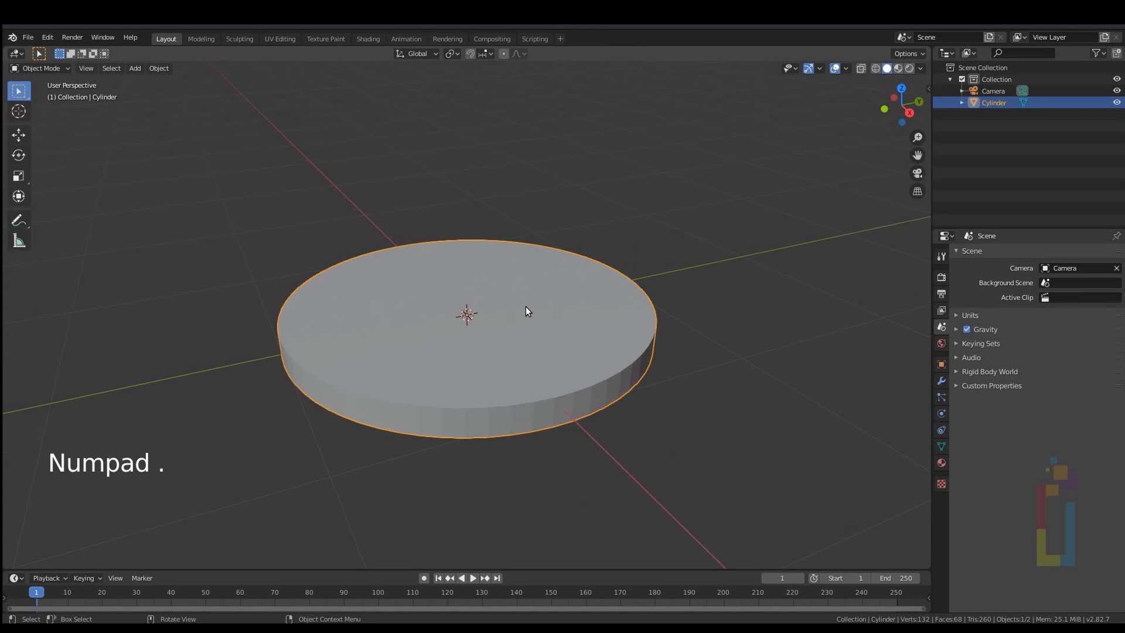
scroll(552, 295, up, 2)
middle_drag(591, 434, 599, 398)
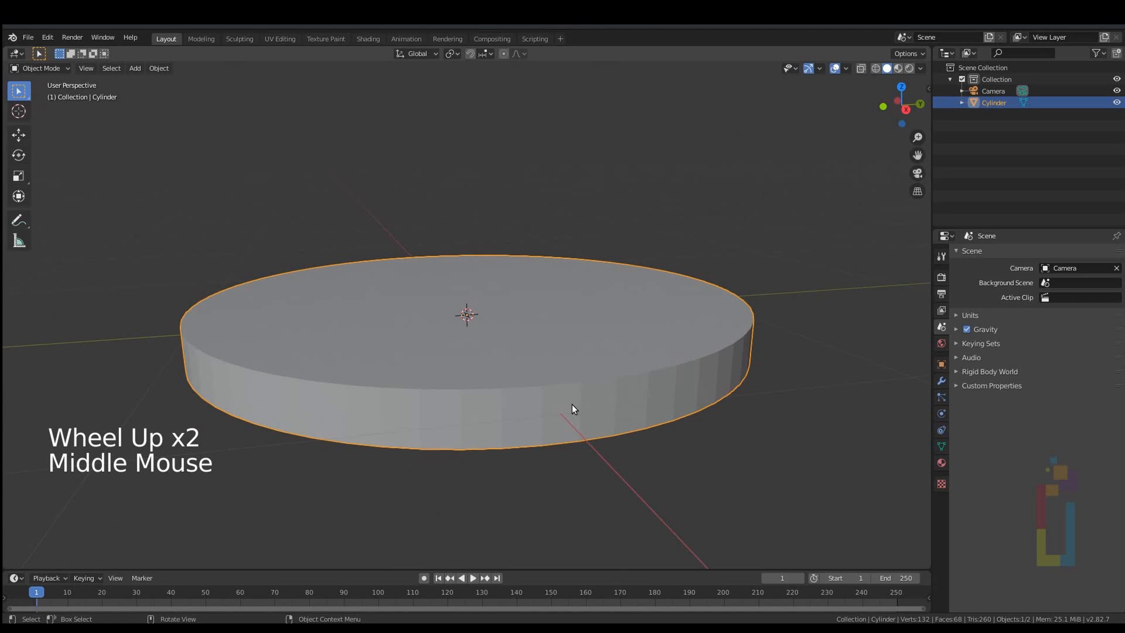
key(Tab)
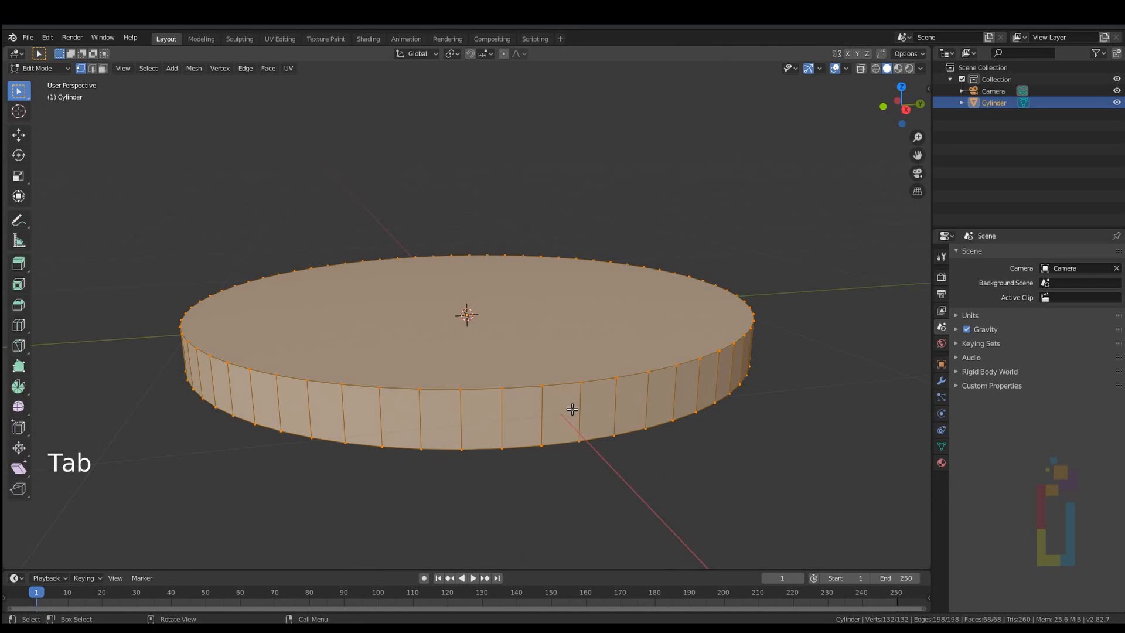
key(3)
drag(532, 404, 569, 427)
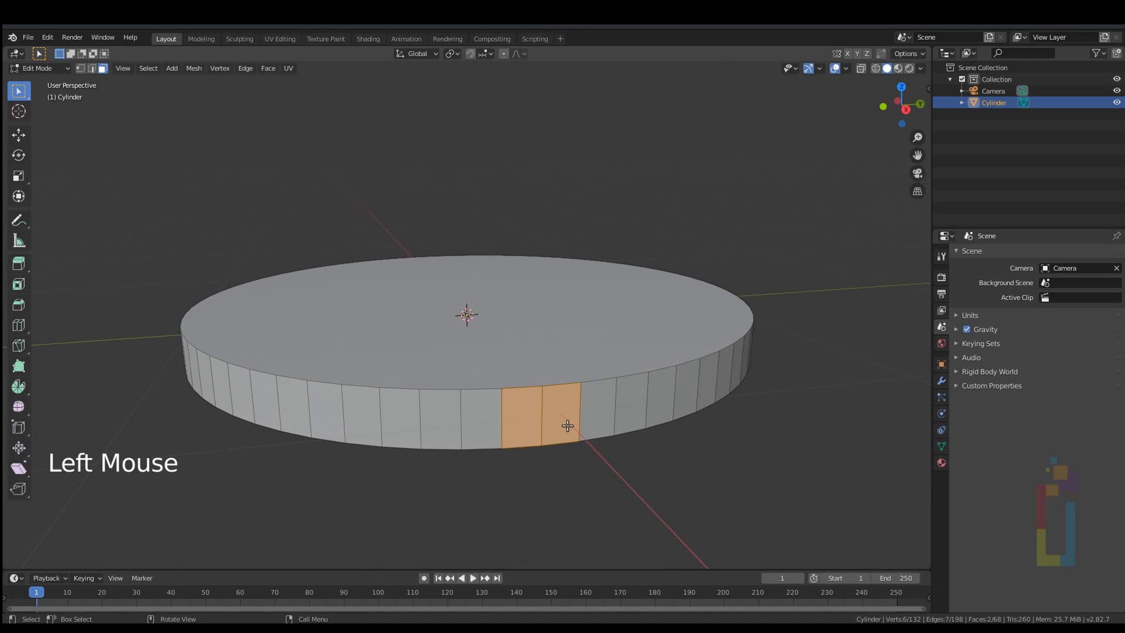
shift+drag(384, 427, 463, 404)
shift+drag(673, 416, 607, 361)
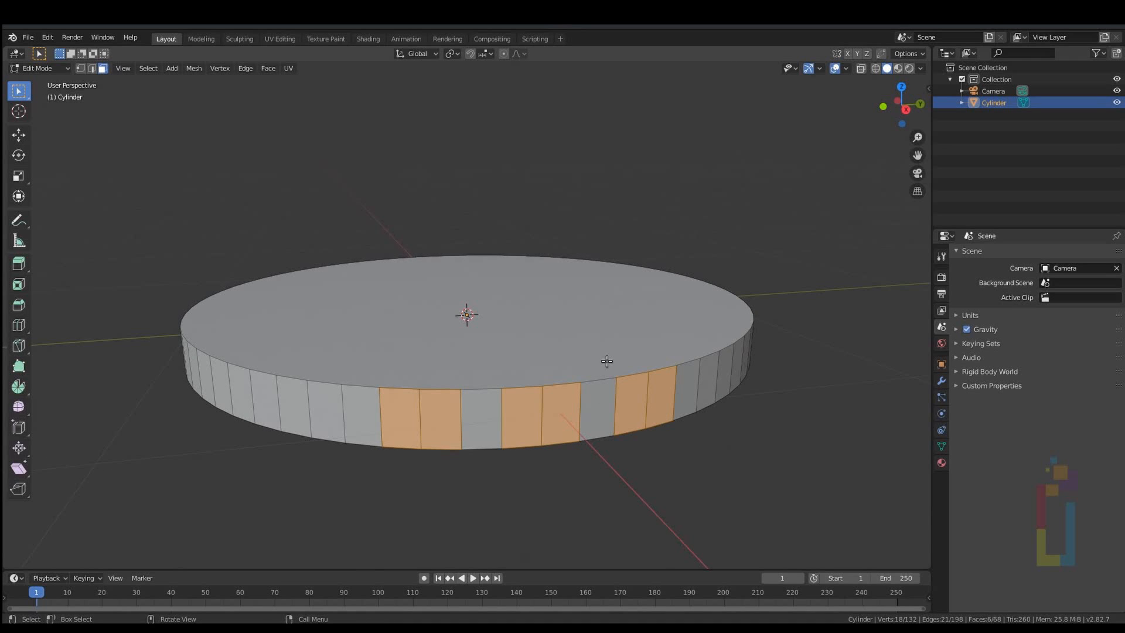
key(F3)
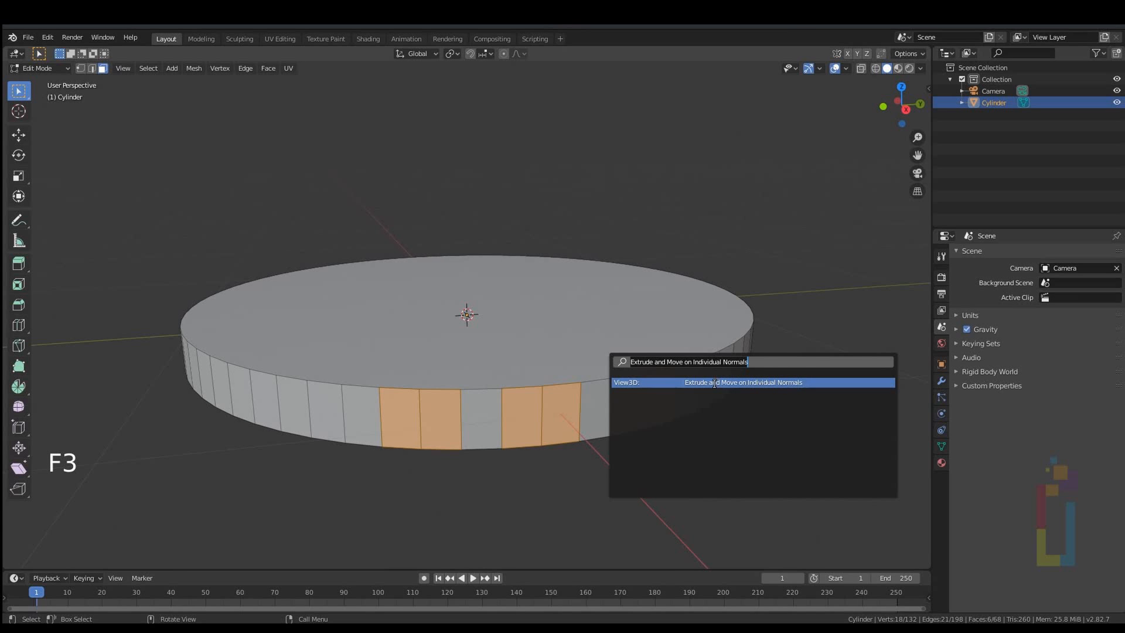
click(798, 383)
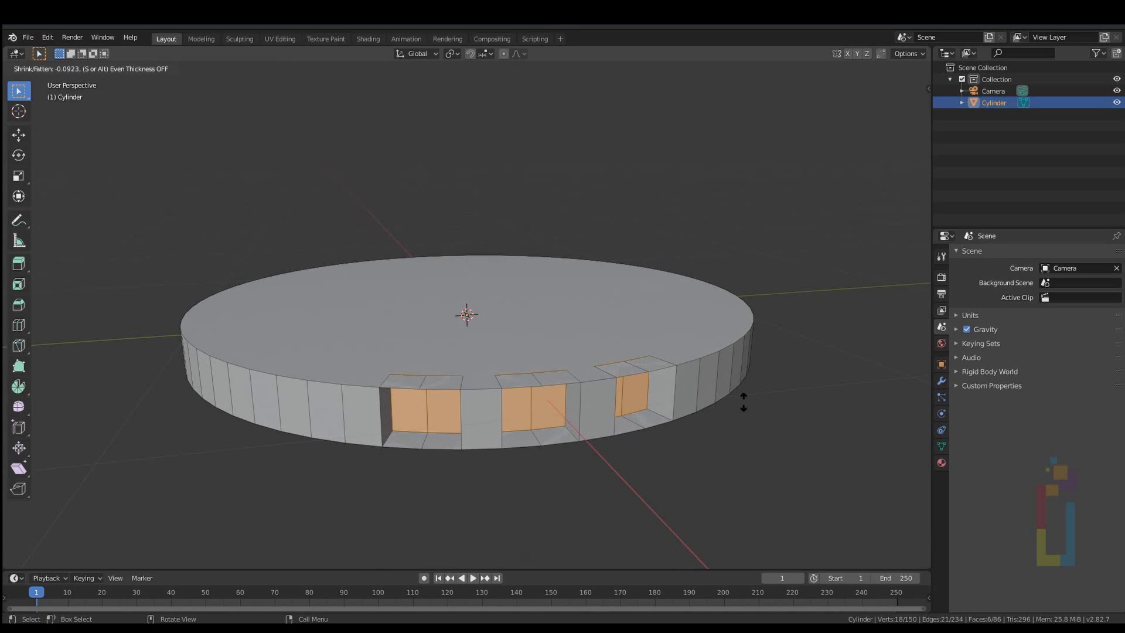
click(743, 402)
Step: Scale the recessed side faces along the Z axis to about 0.697
scroll(548, 324, down, 2)
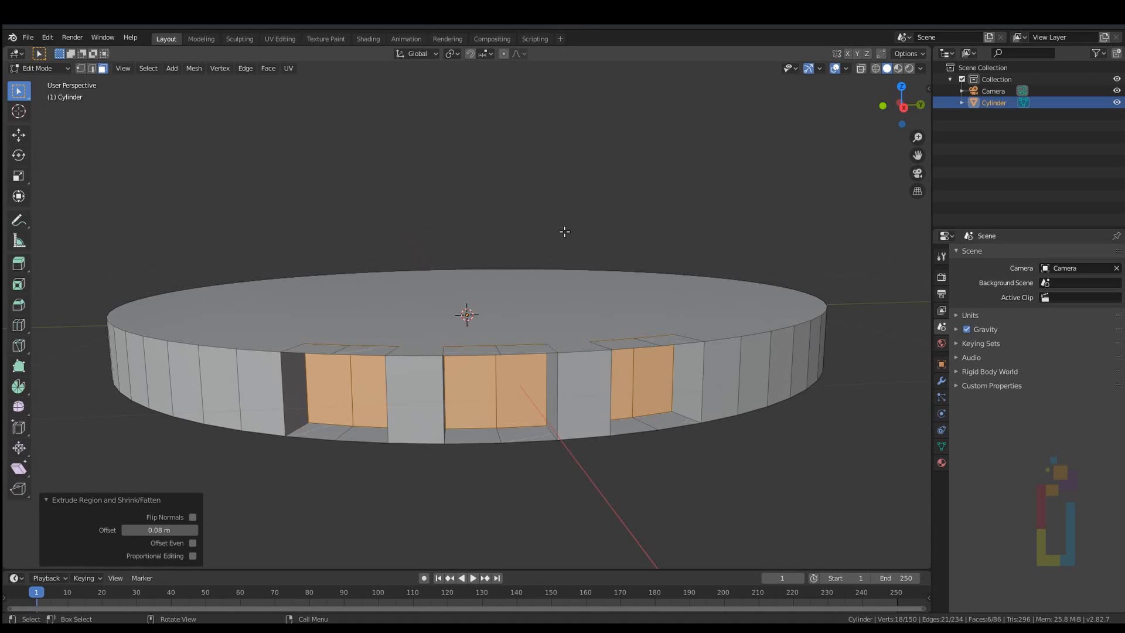
key(s)
key(z)
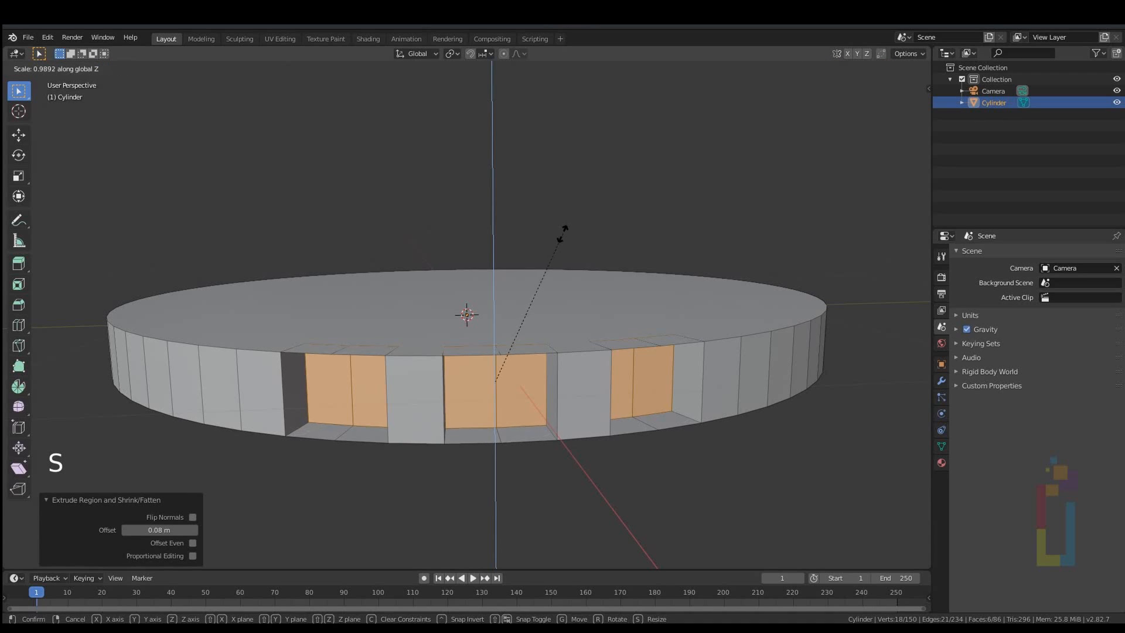
click(523, 271)
Step: Scale the recessed faces to about 0.793 along Y around Individual Origins, and set the pivot point back to Median Point
middle_drag(523, 270, 518, 126)
click(456, 54)
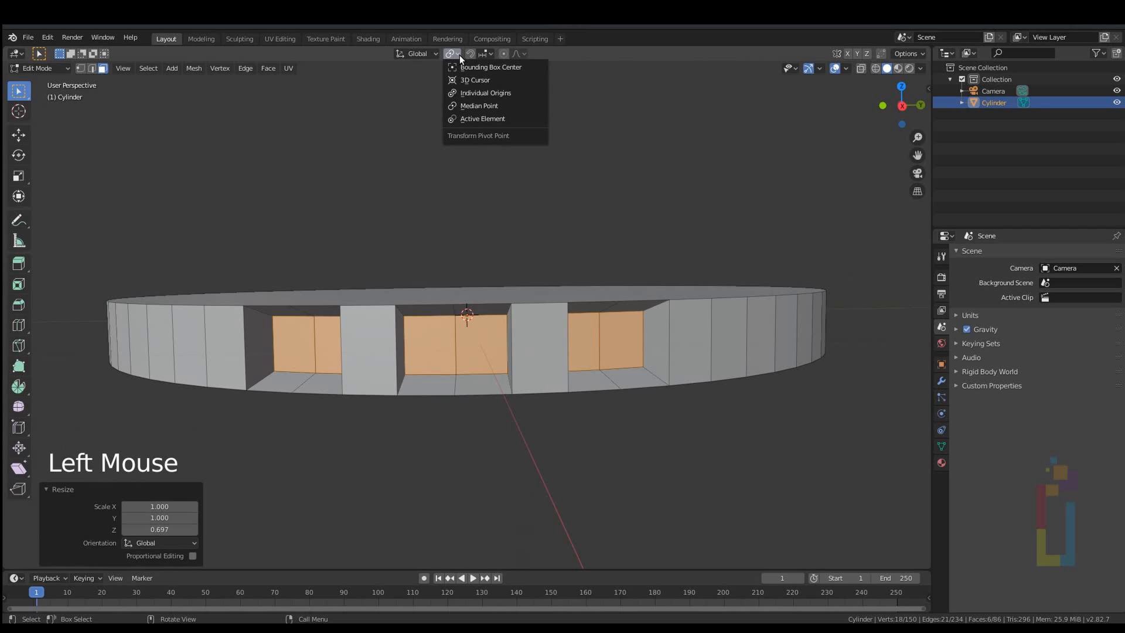
click(471, 92)
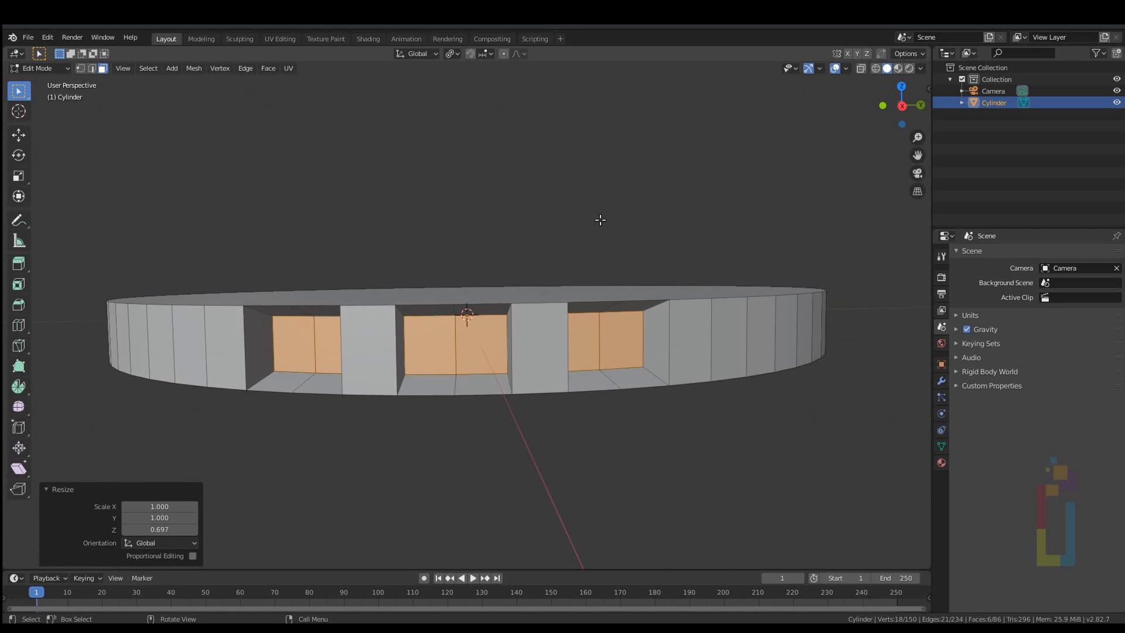
key(s)
key(shift+z)
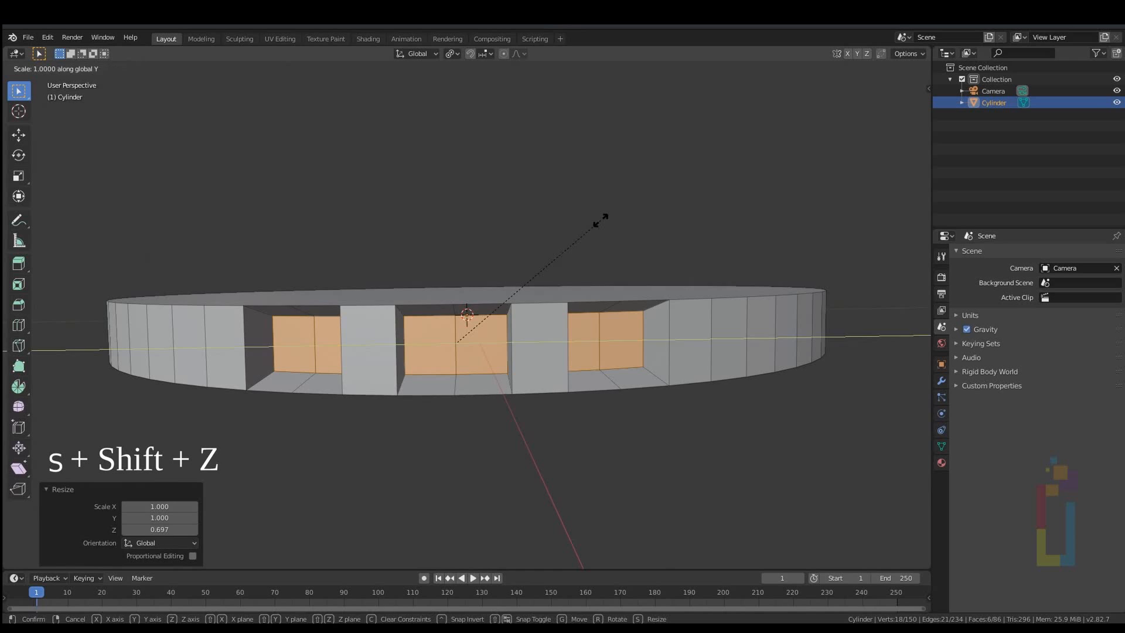
click(557, 231)
click(452, 53)
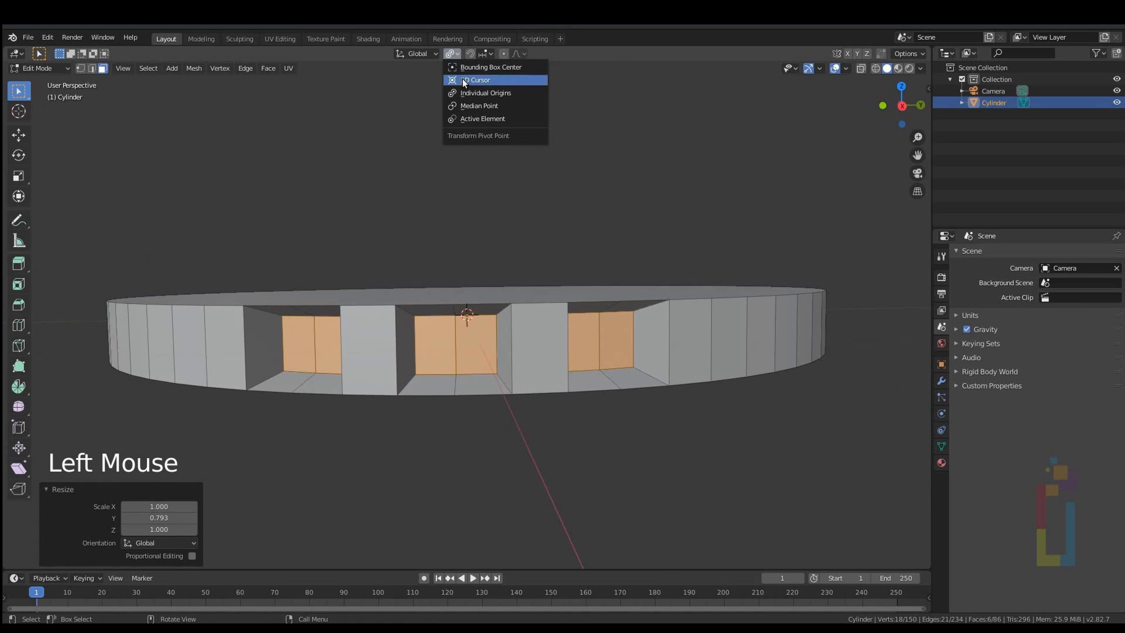
click(464, 106)
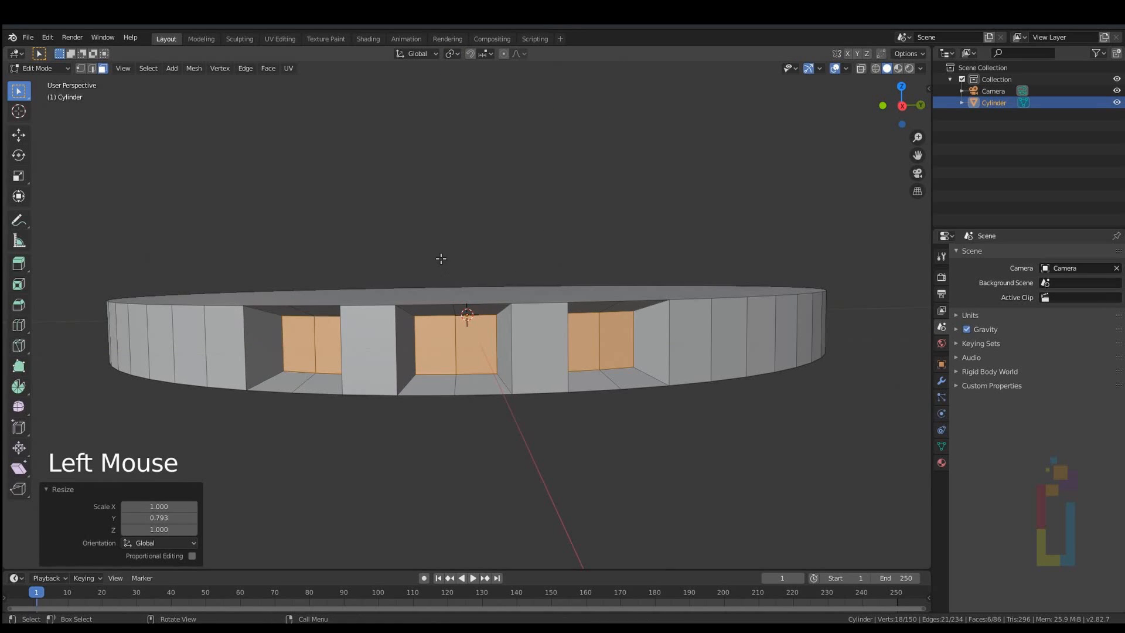
Step: Delete the large bottom face of the cylinder
middle_drag(441, 258, 416, 206)
click(417, 207)
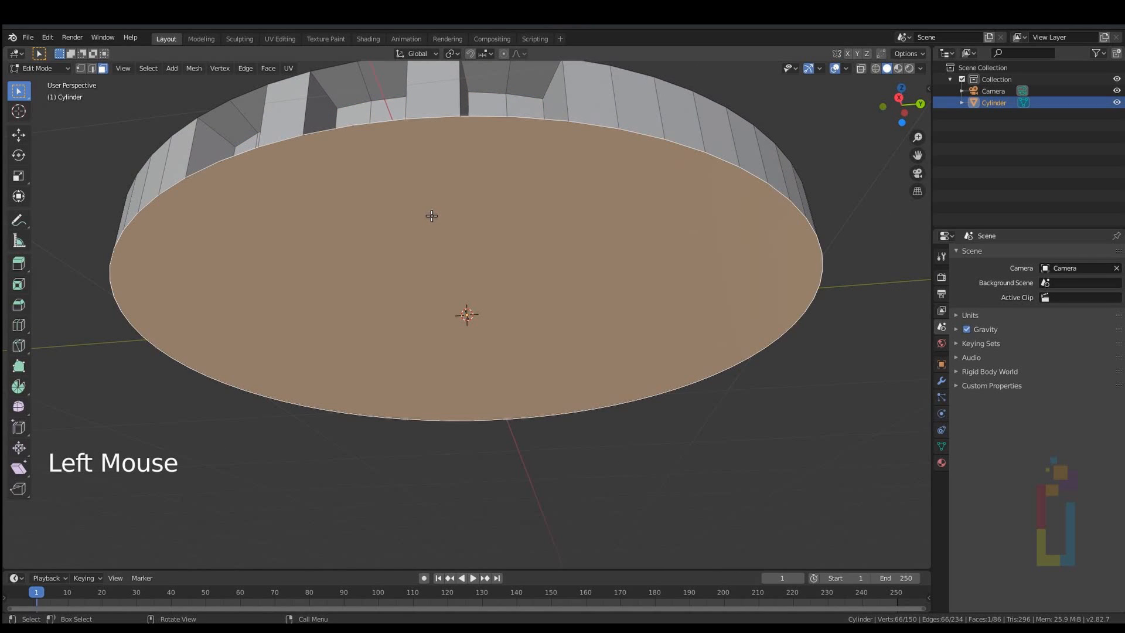
key(x)
click(432, 217)
Step: Extrude the cylinder's top face upward 0.1 m and inset it by about 0.415 m
middle_drag(438, 160, 447, 206)
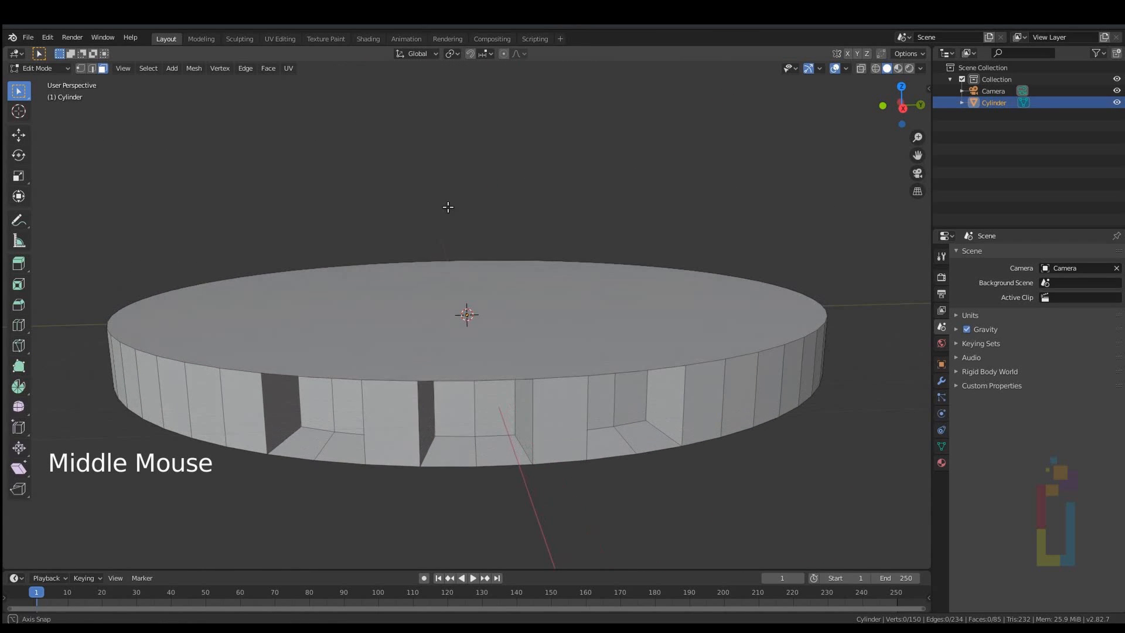
click(480, 328)
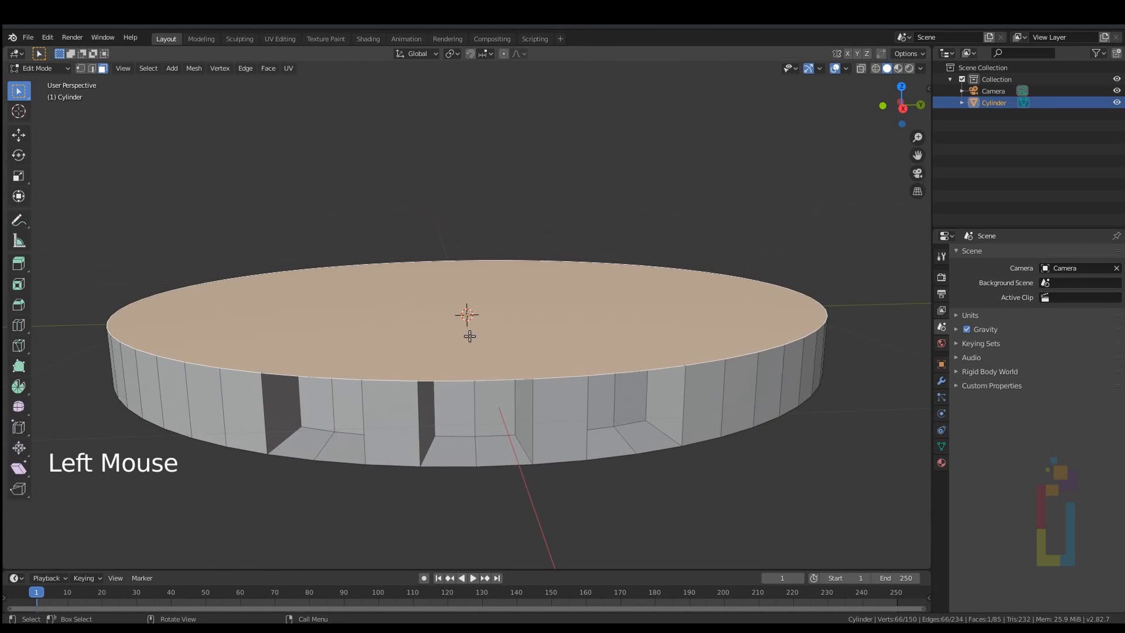
key(e)
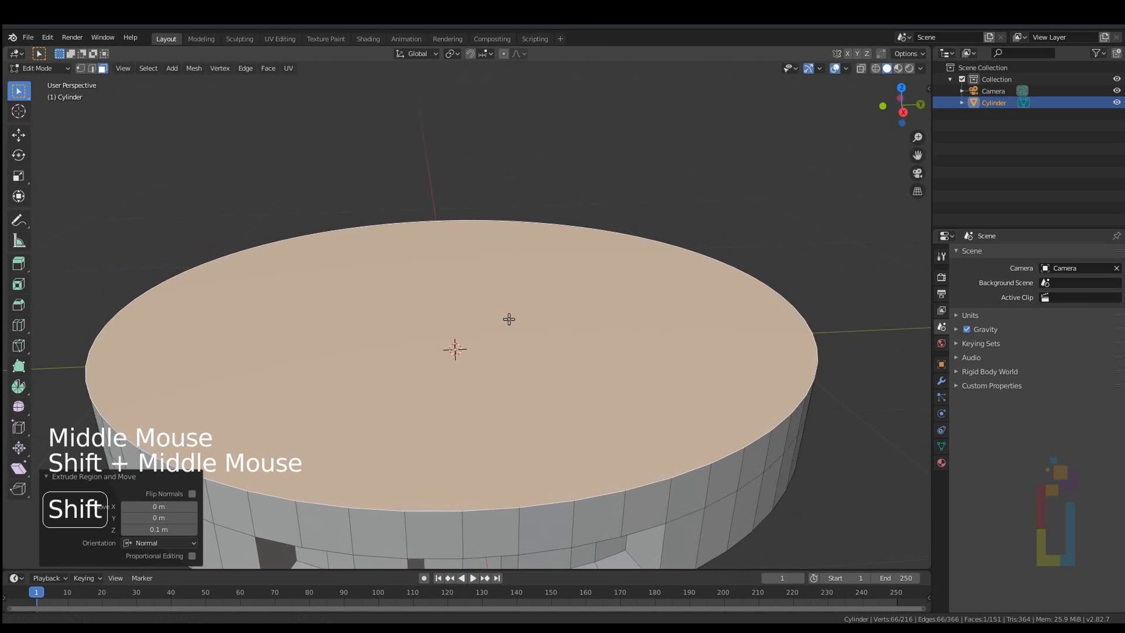
scroll(494, 326, down, 1)
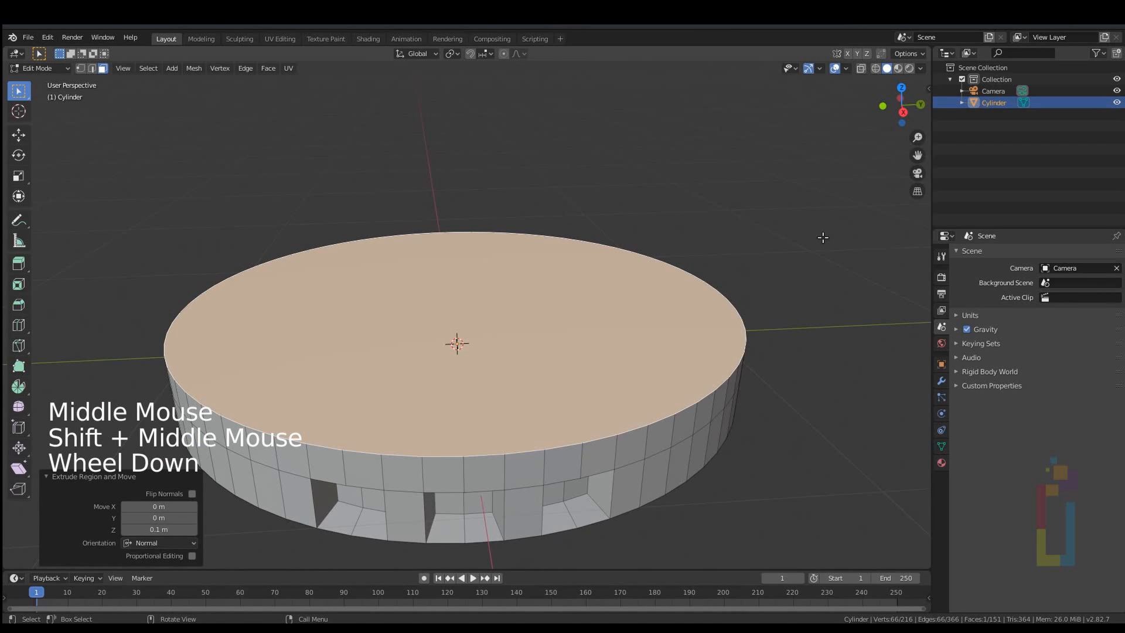
key(i)
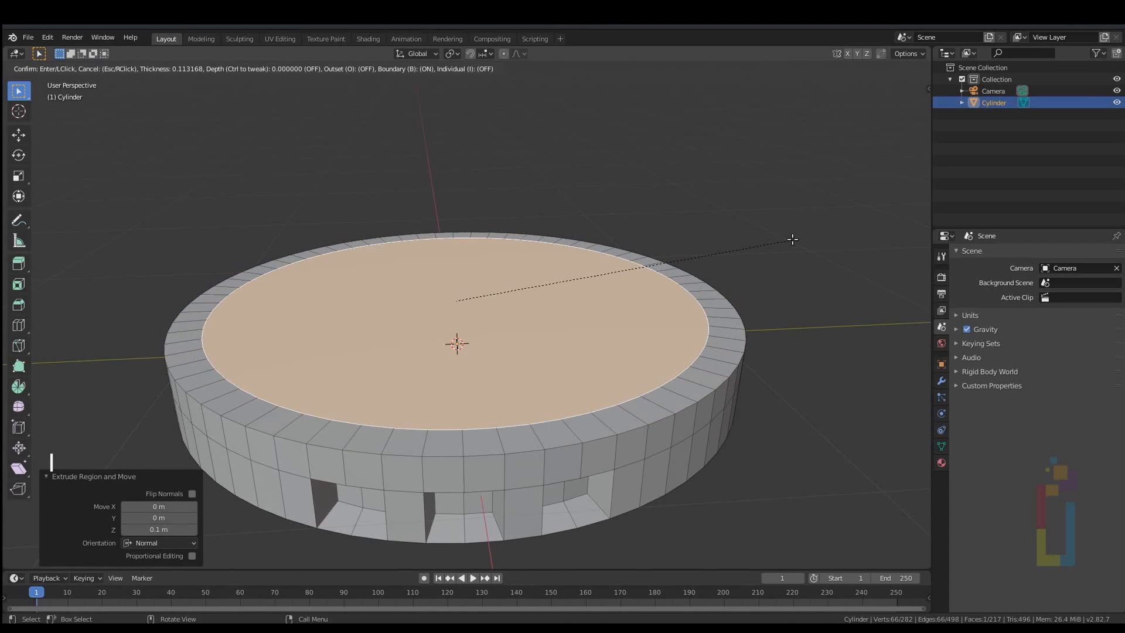
click(711, 243)
Step: Bevel the outer edge loop around the cap's top surface by about 0.039 m
shift+middle_drag(514, 377, 473, 400)
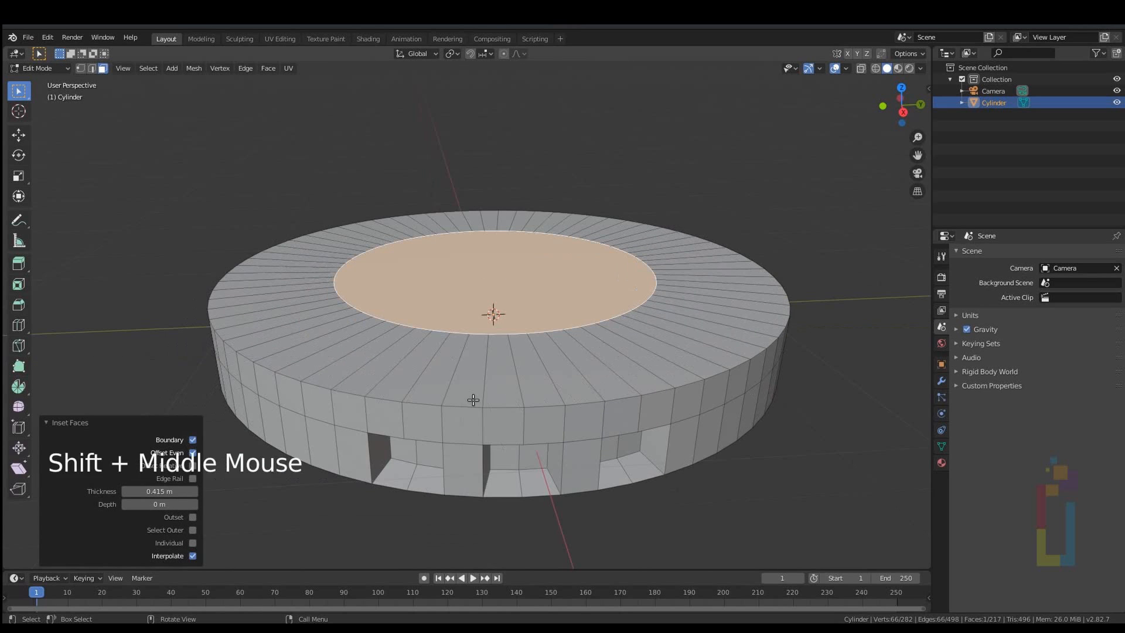
key(2)
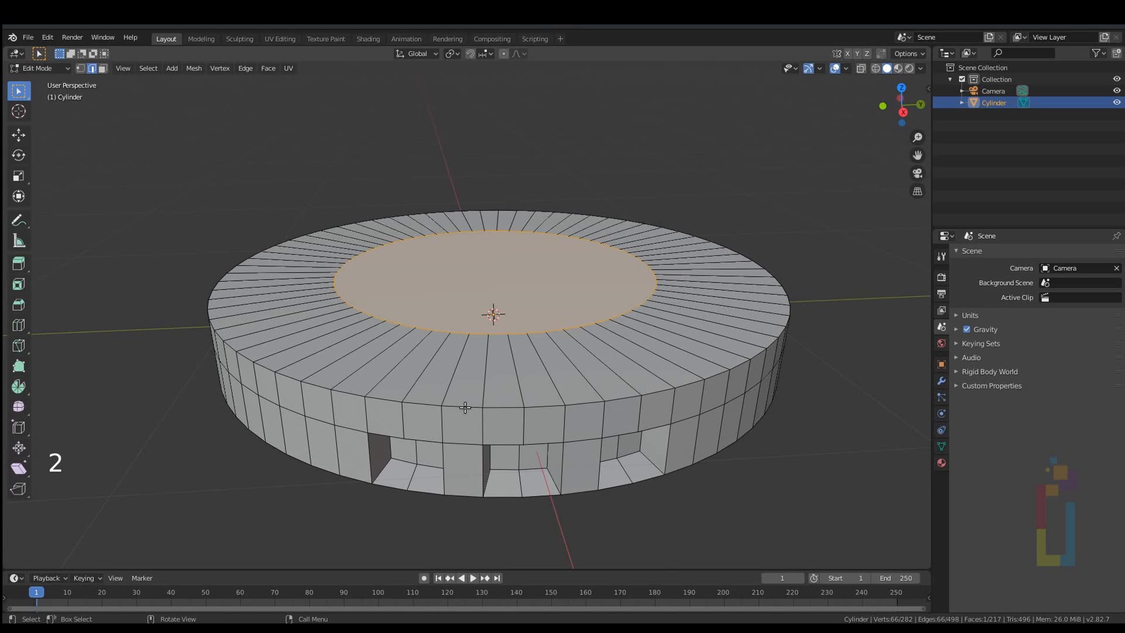
alt+click(465, 407)
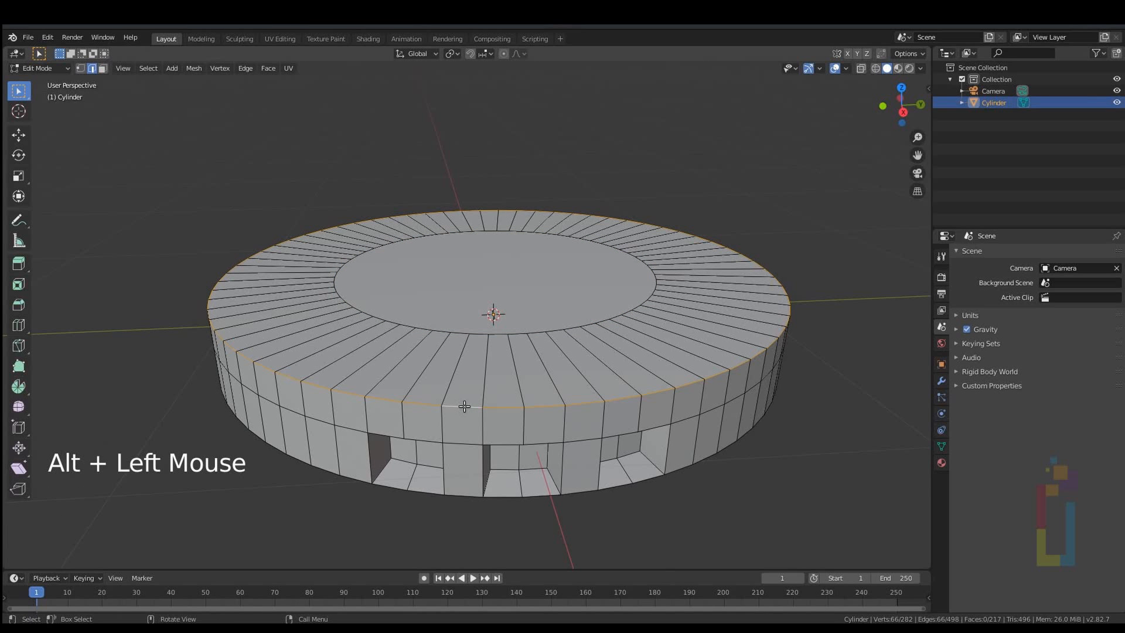
scroll(465, 406, up, 1)
scroll(465, 407, up, 1)
shift+middle_drag(464, 407, 399, 364)
key(ctrl)
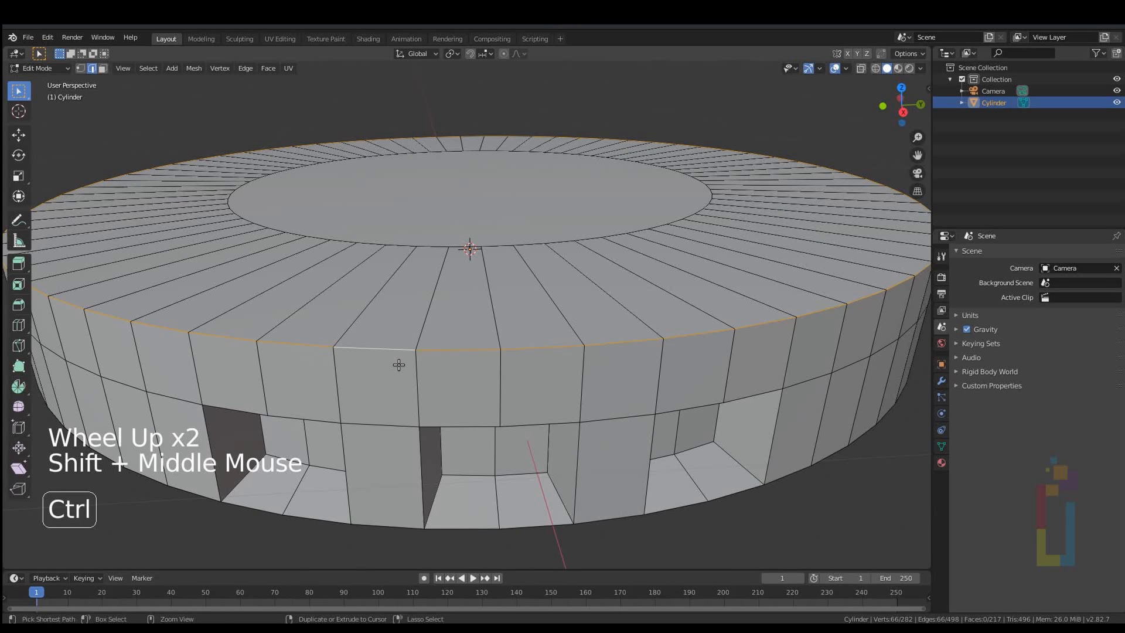
key(ctrl+b)
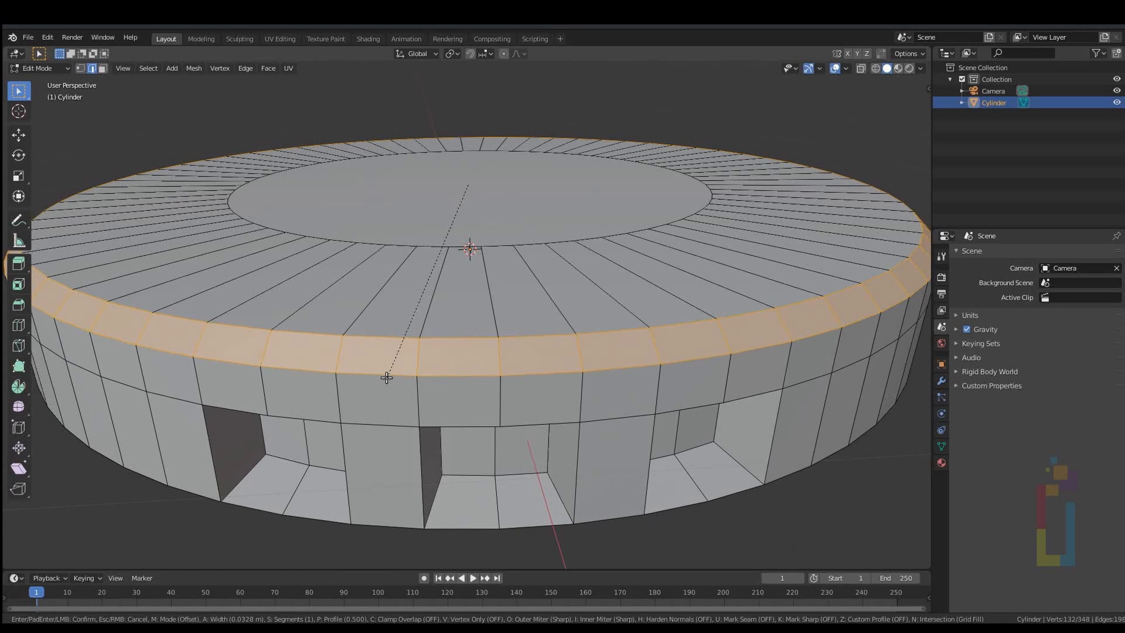
click(385, 379)
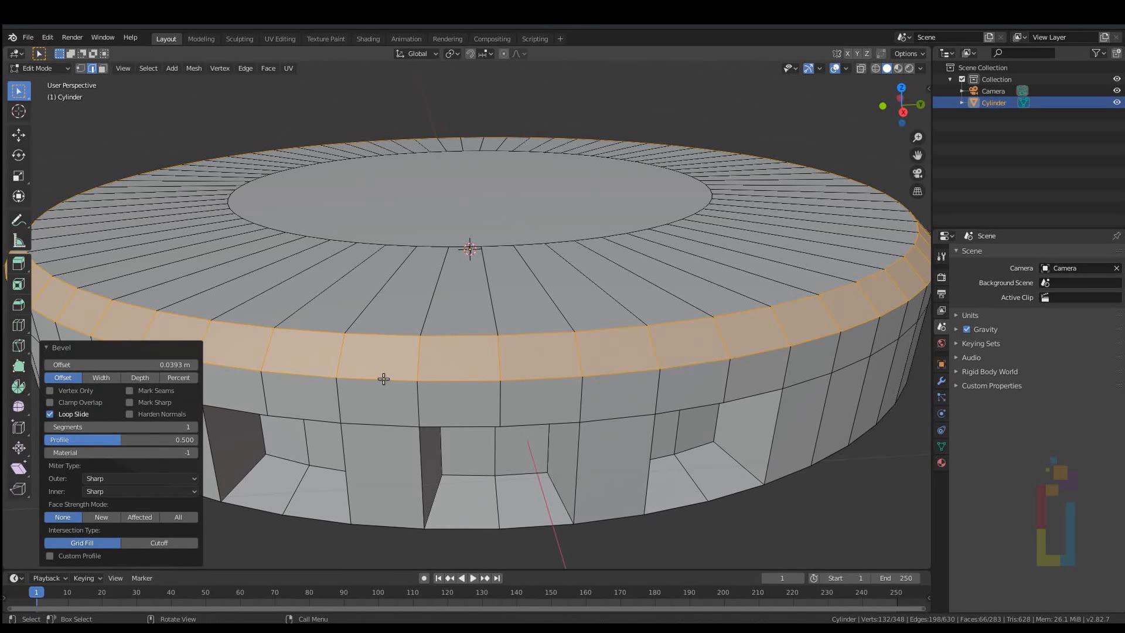
Step: Set the rim bevel's offset to 0.04 m and its segments to 3
click(166, 365)
text(.0)
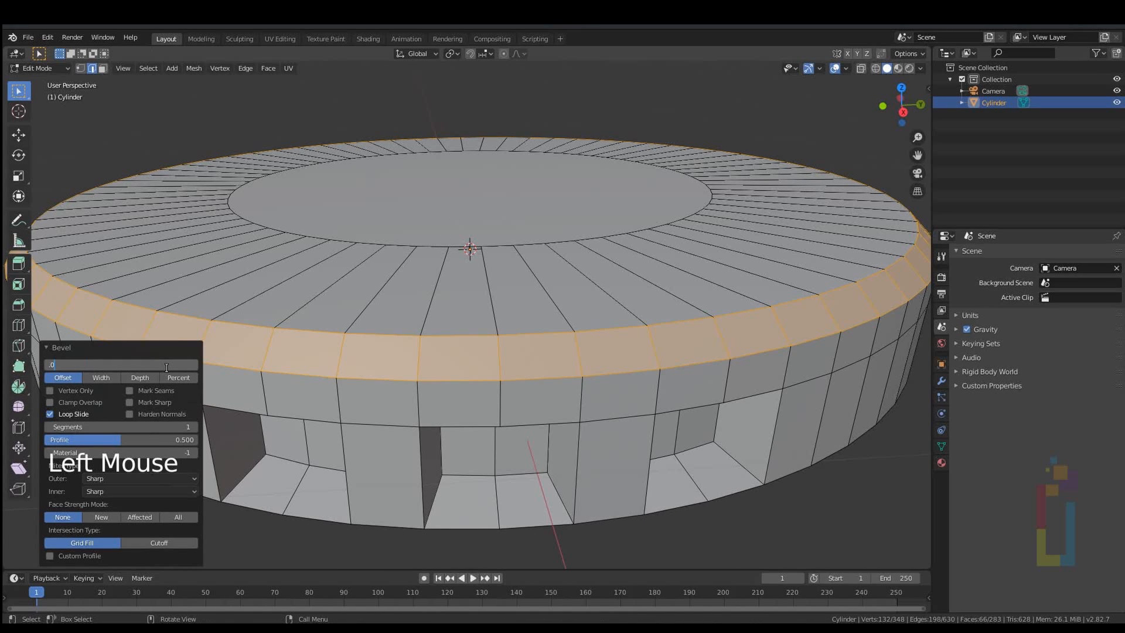
text(4)
key(Return)
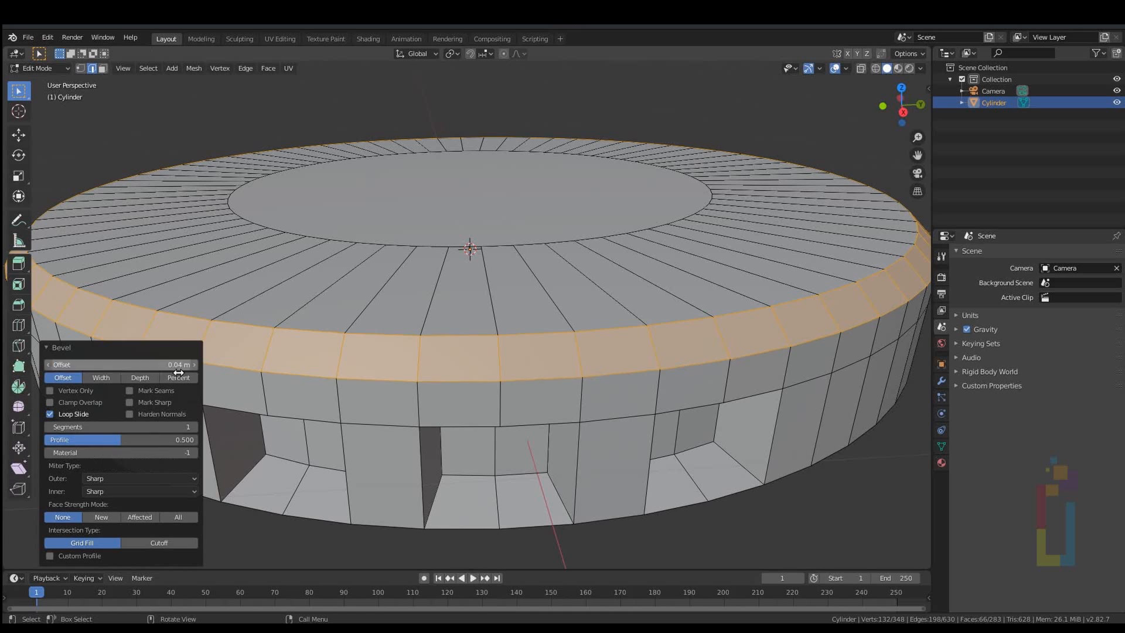
click(194, 426)
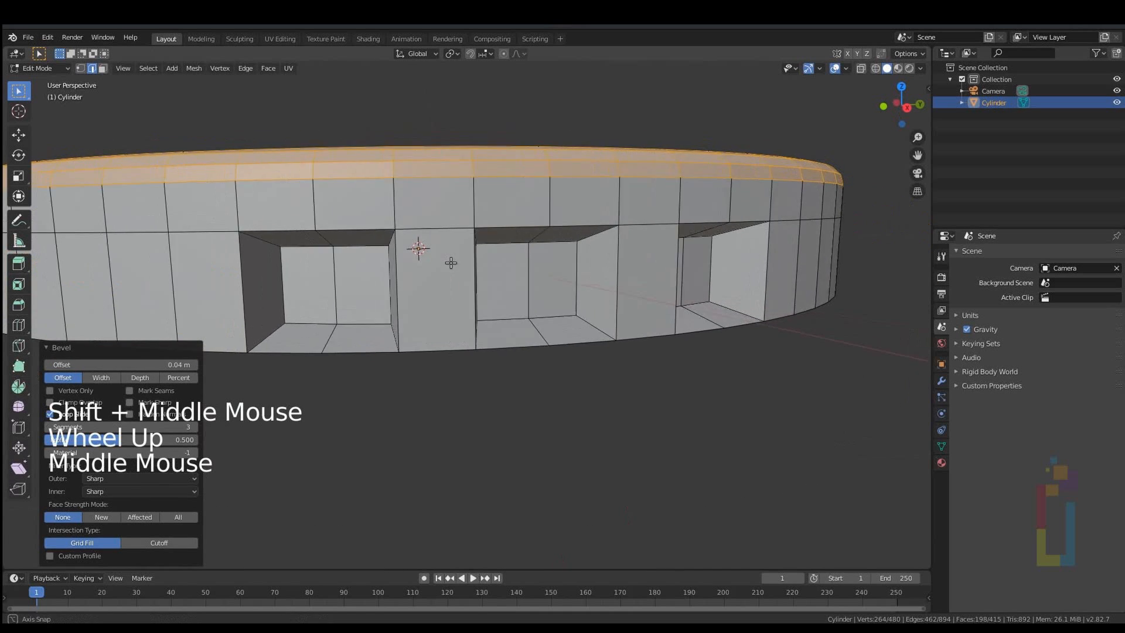
Step: Select one outer side face with its two side walls, plus the ceiling and back faces of the adjacent recess
middle_drag(451, 261, 468, 265)
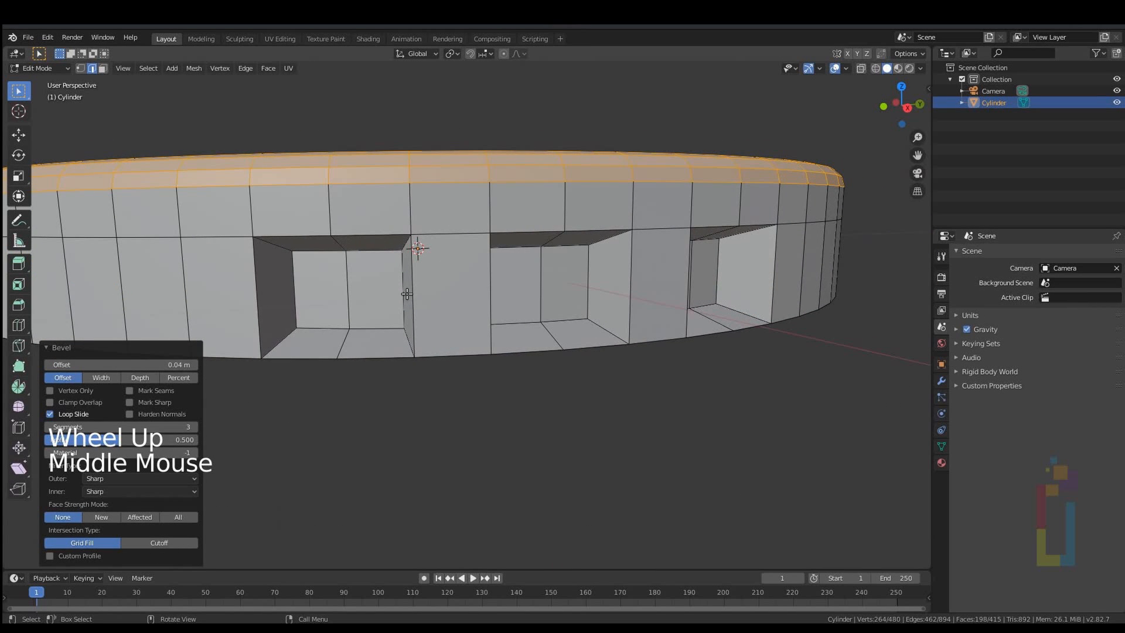
key(3)
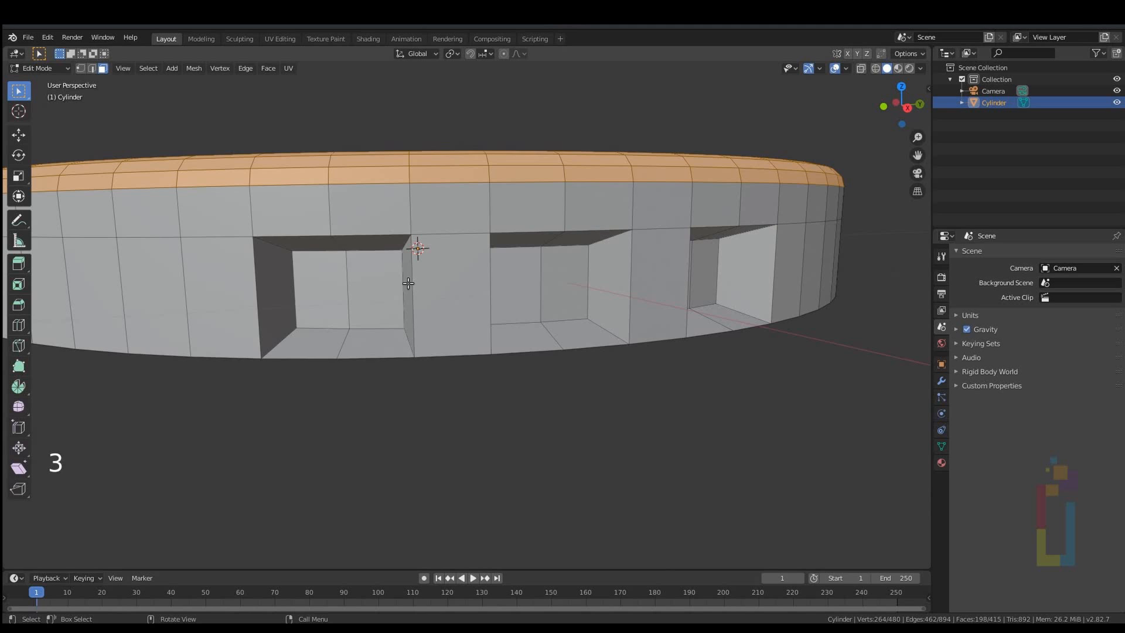
click(408, 284)
shift+click(464, 276)
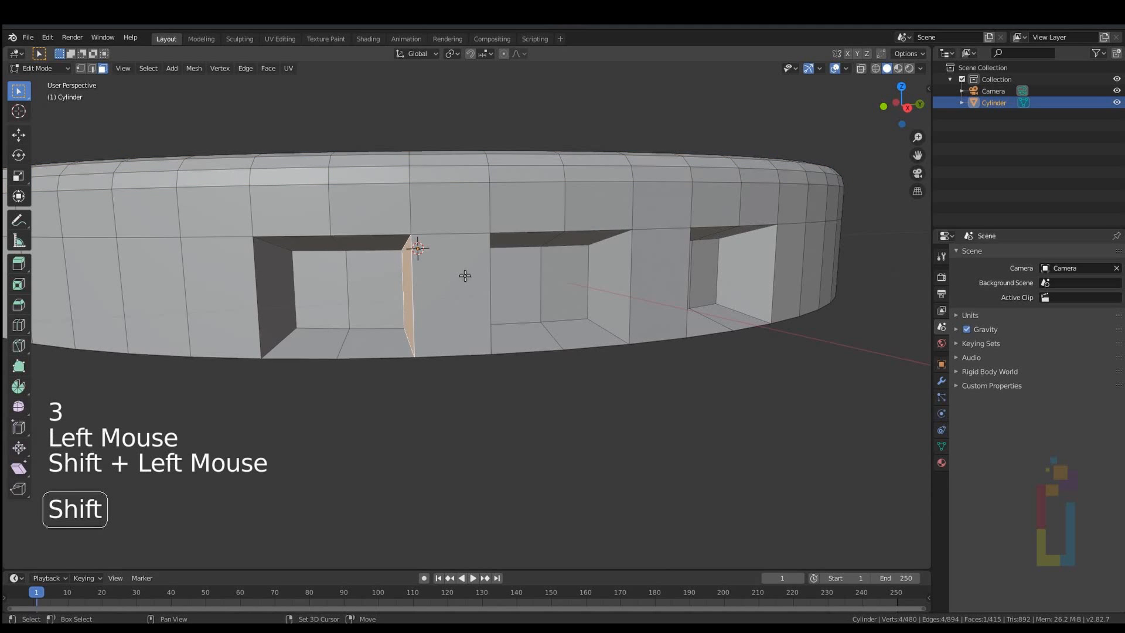
shift+click(520, 289)
middle_drag(558, 284, 477, 281)
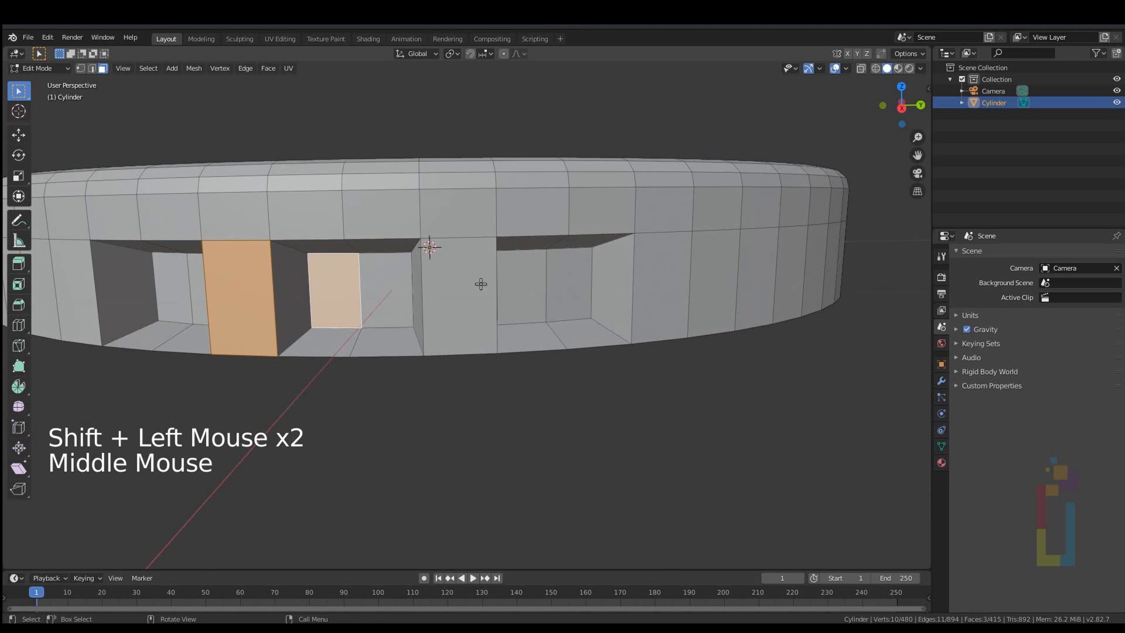
shift+click(299, 268)
shift+click(332, 244)
shift+click(381, 256)
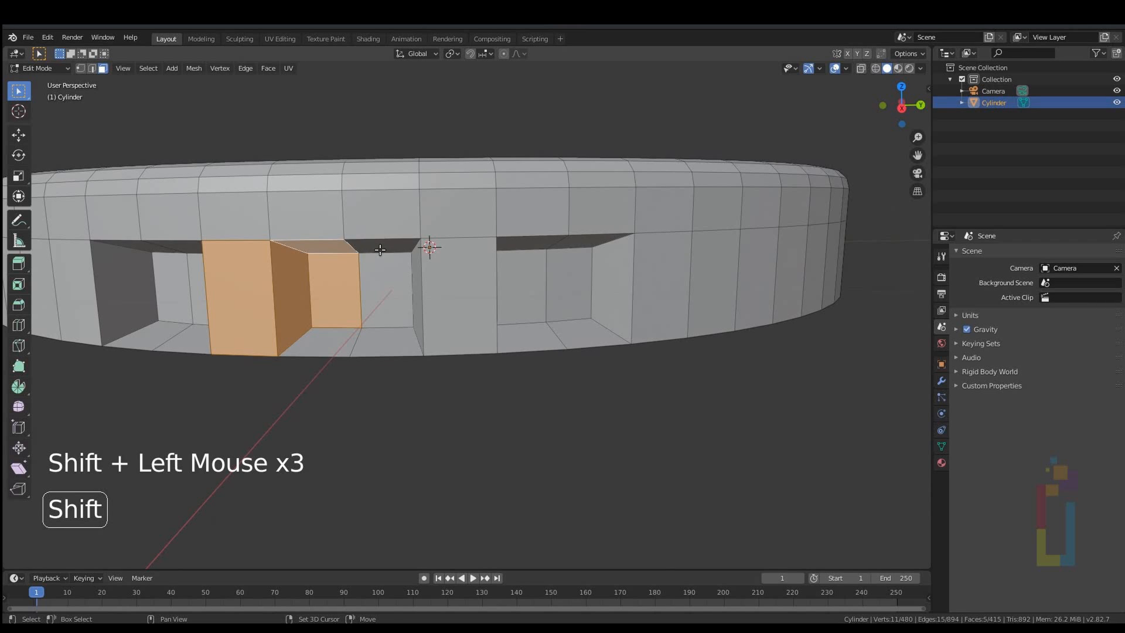
shift+click(381, 279)
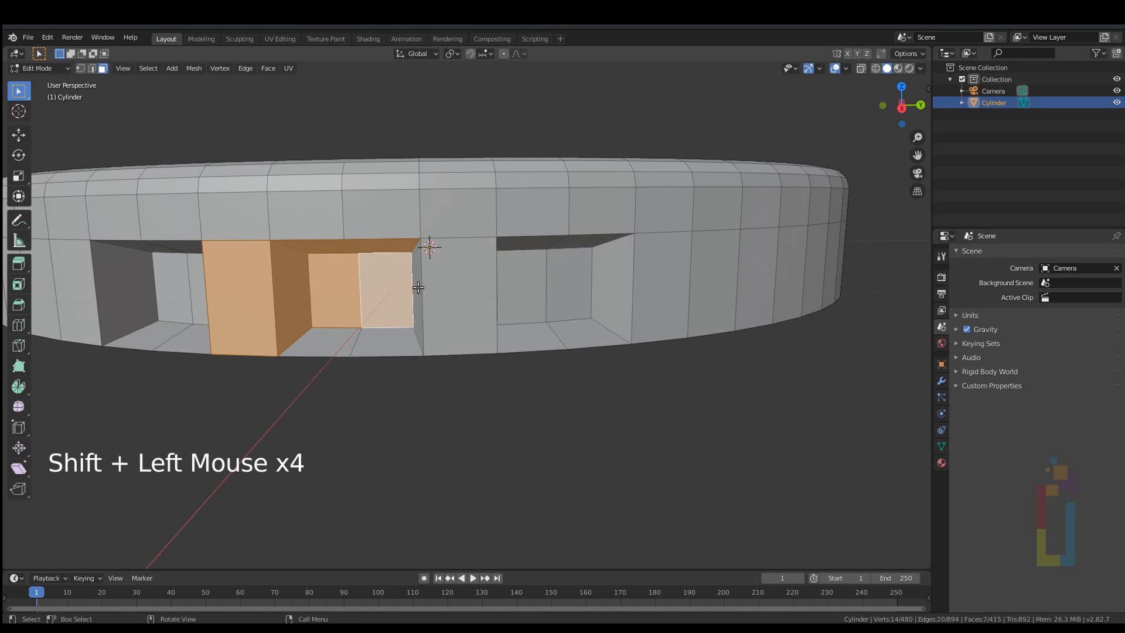
Step: Add the three columns of rim and top faces above to the selection, and delete all other faces
middle_drag(416, 286, 430, 298)
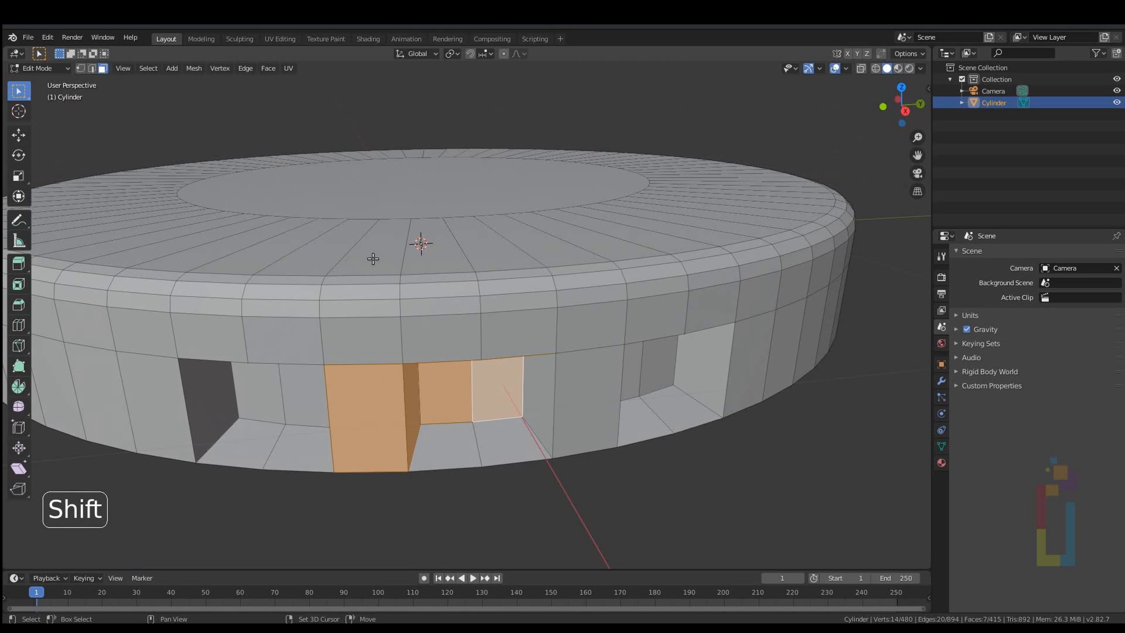
shift+drag(374, 259, 513, 344)
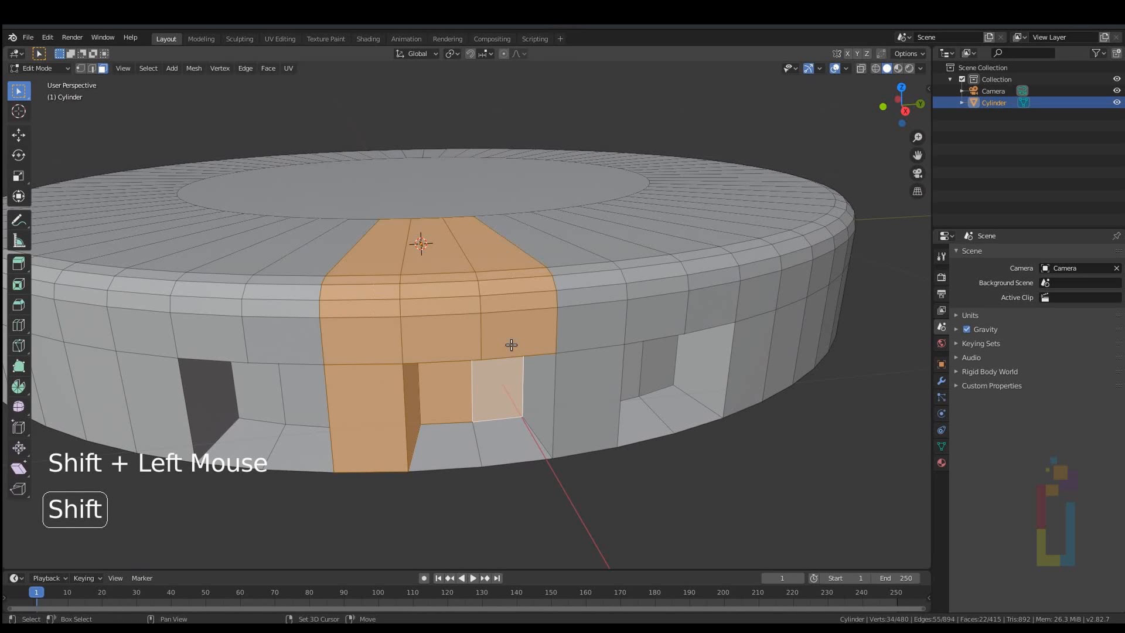
mouse_move(452, 282)
middle_down()
mouse_move(445, 260)
mouse_move(465, 266)
mouse_move(448, 295)
middle_up()
key(ctrl+i)
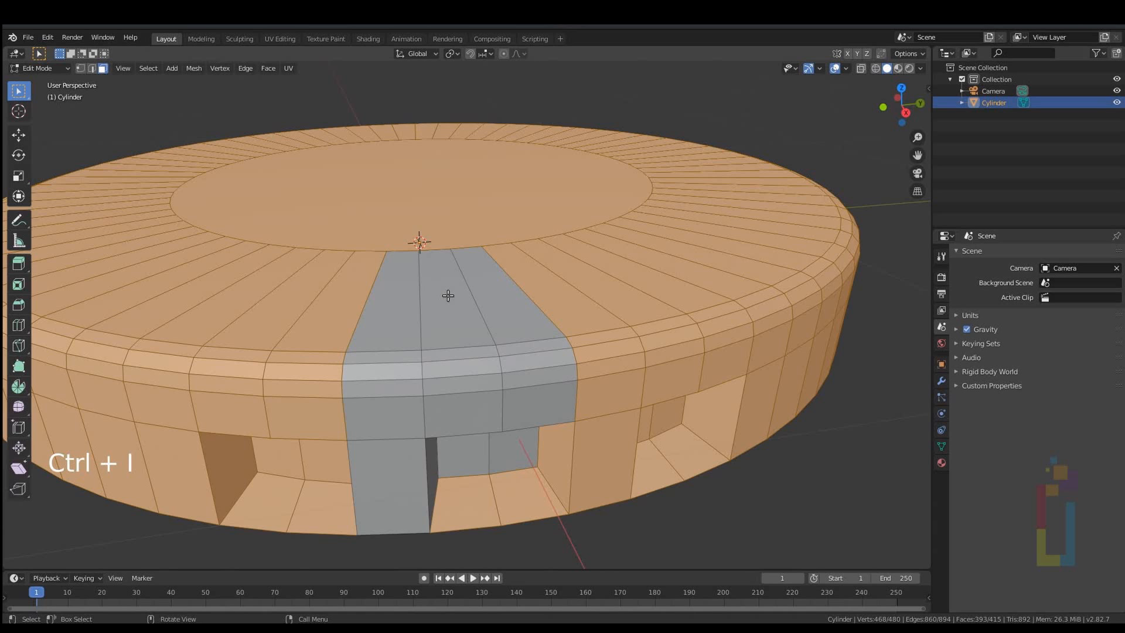
key(x)
click(448, 295)
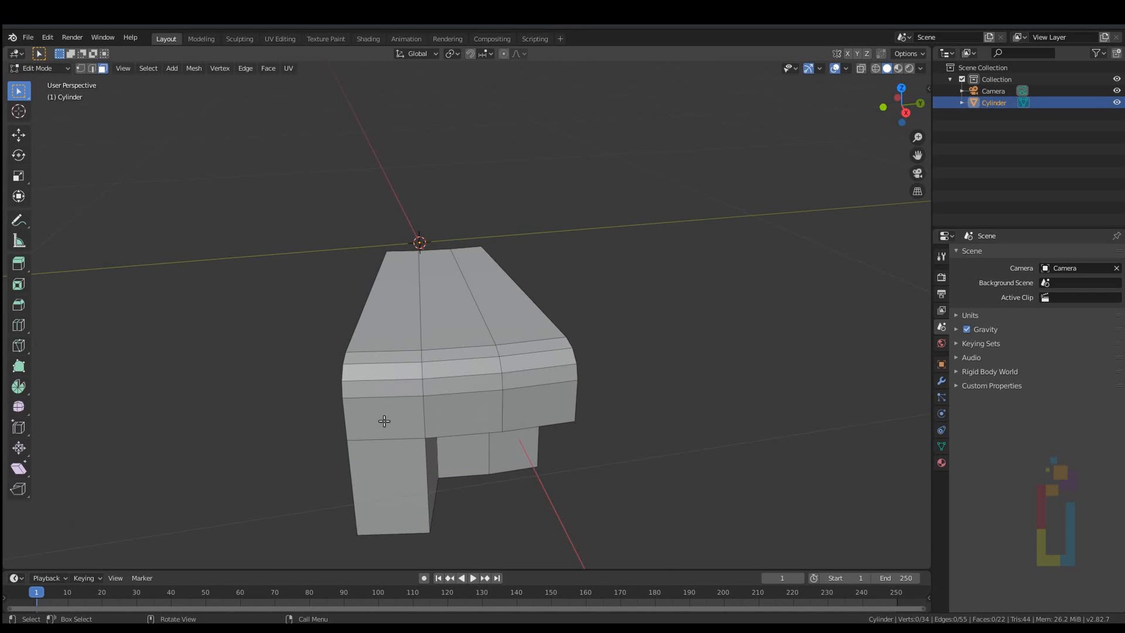
Step: Subdivide the protruding block's front face and its two side walls with one cut
middle_drag(384, 421, 448, 410)
click(448, 409)
shift+click(505, 409)
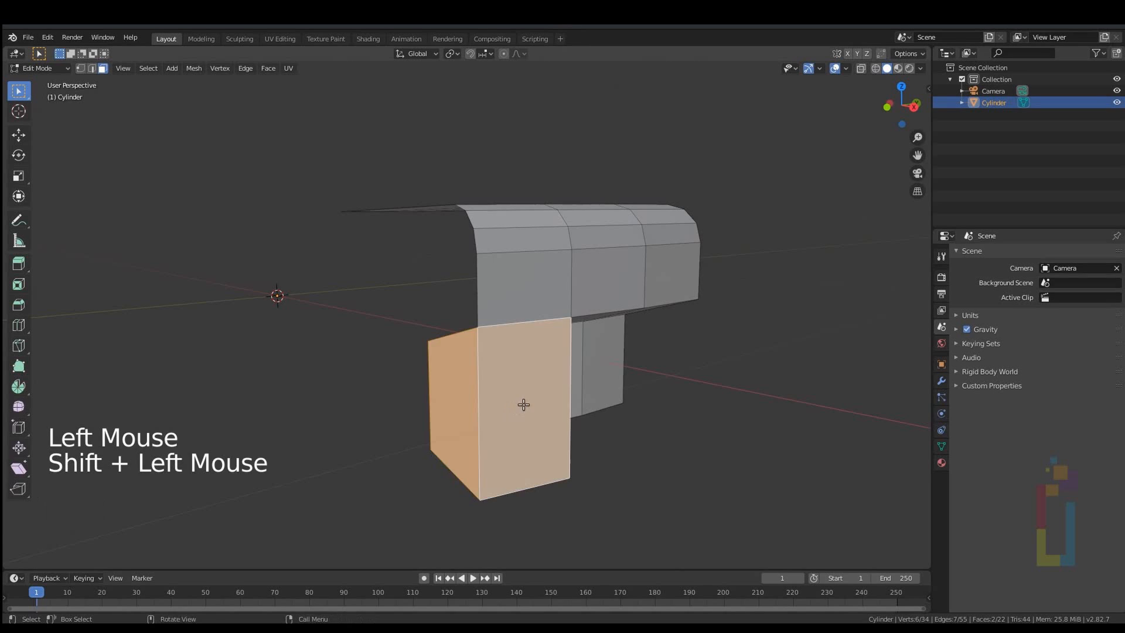
middle_drag(522, 402, 457, 365)
shift+click(401, 392)
right_click(457, 365)
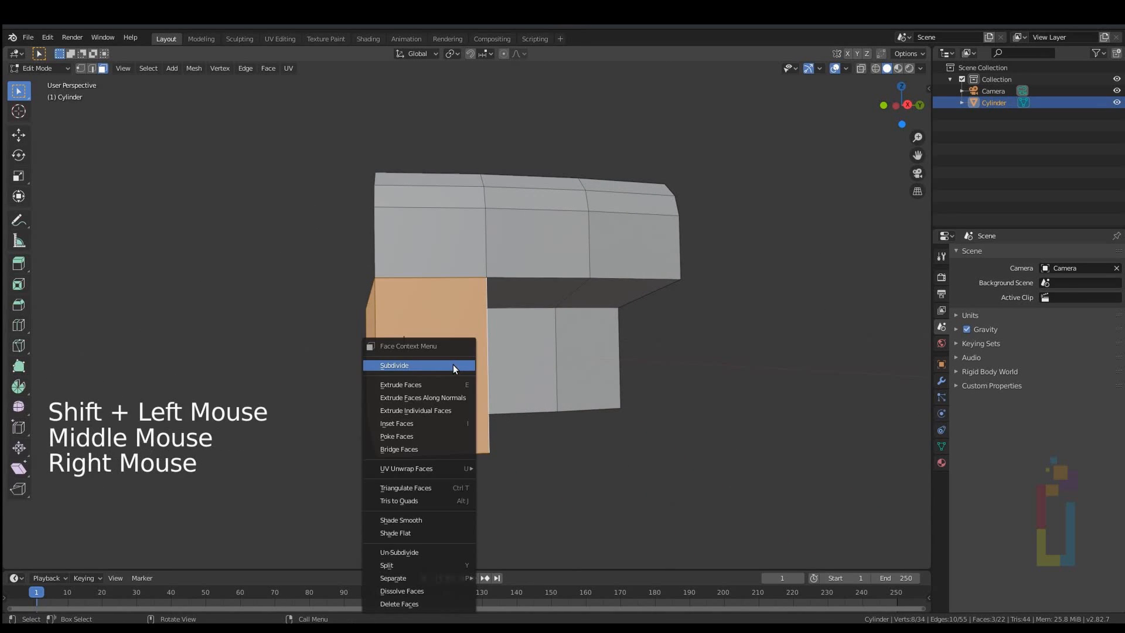
click(452, 364)
Step: Subdivide the recess's open-end vertical back edge and the sloping ceiling edge above it, one cut each
middle_drag(528, 365, 520, 338)
shift+middle_drag(456, 342, 427, 352)
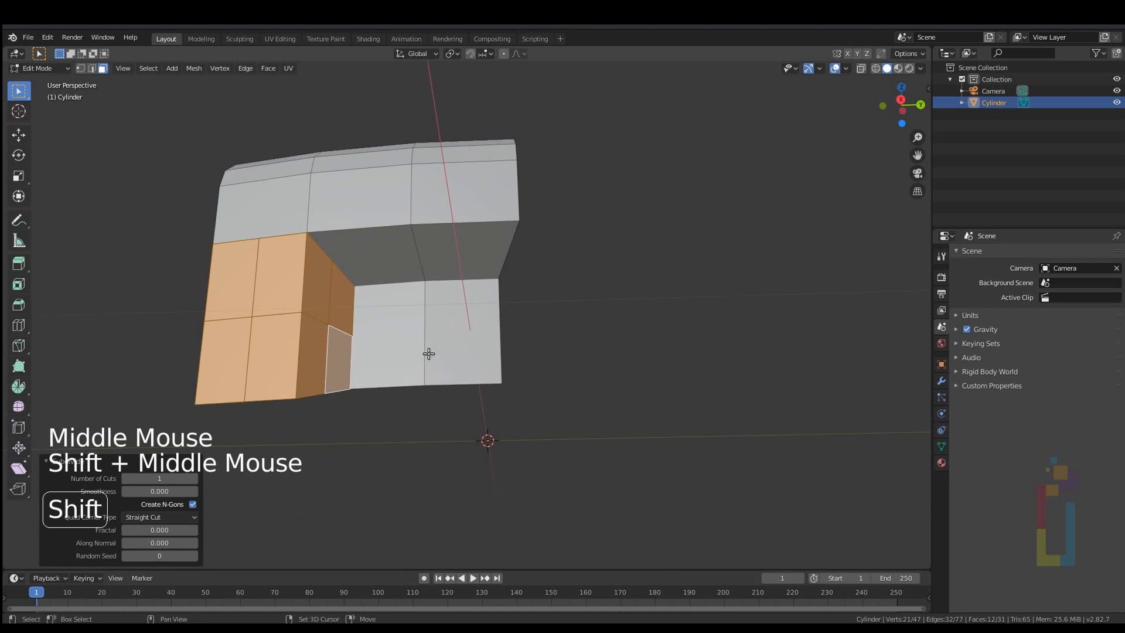
key(1)
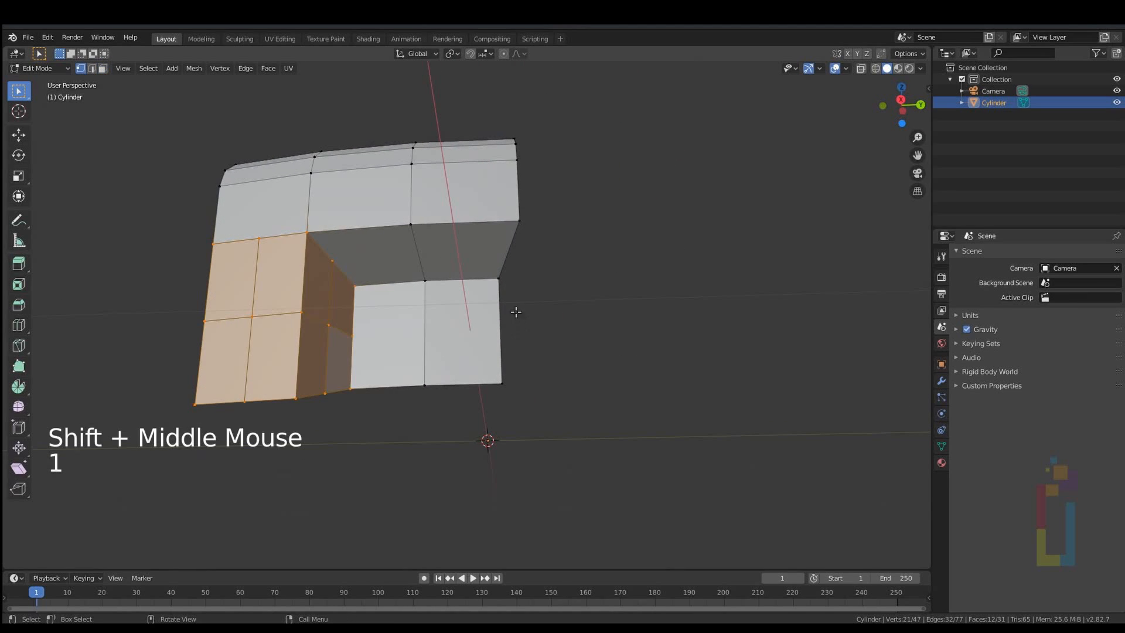
drag(479, 271, 519, 407)
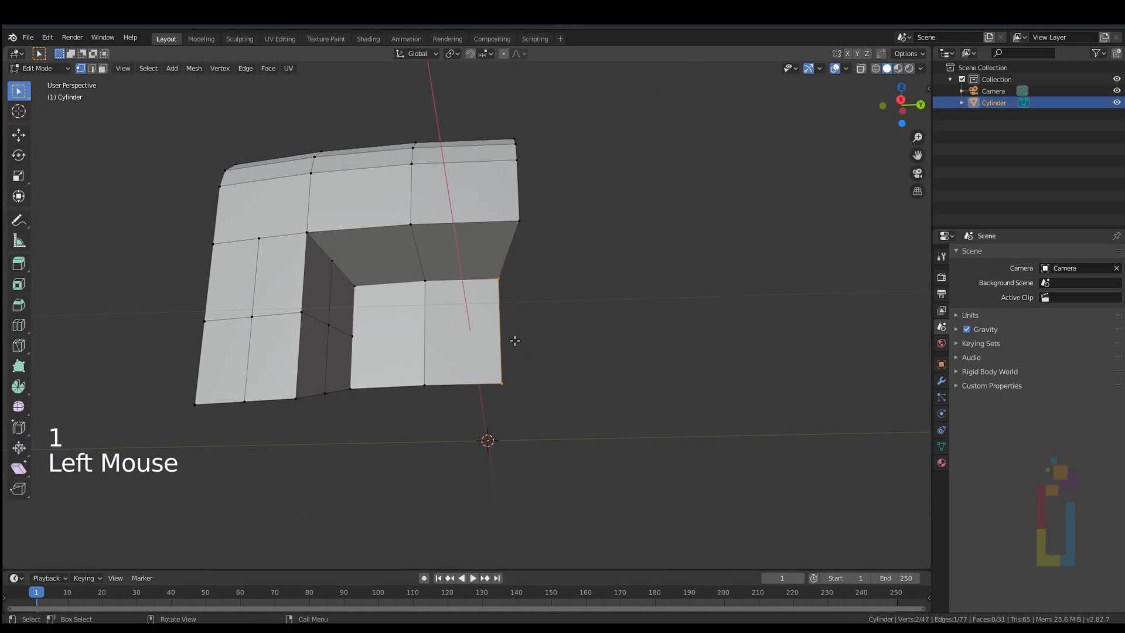
right_click(481, 325)
click(479, 323)
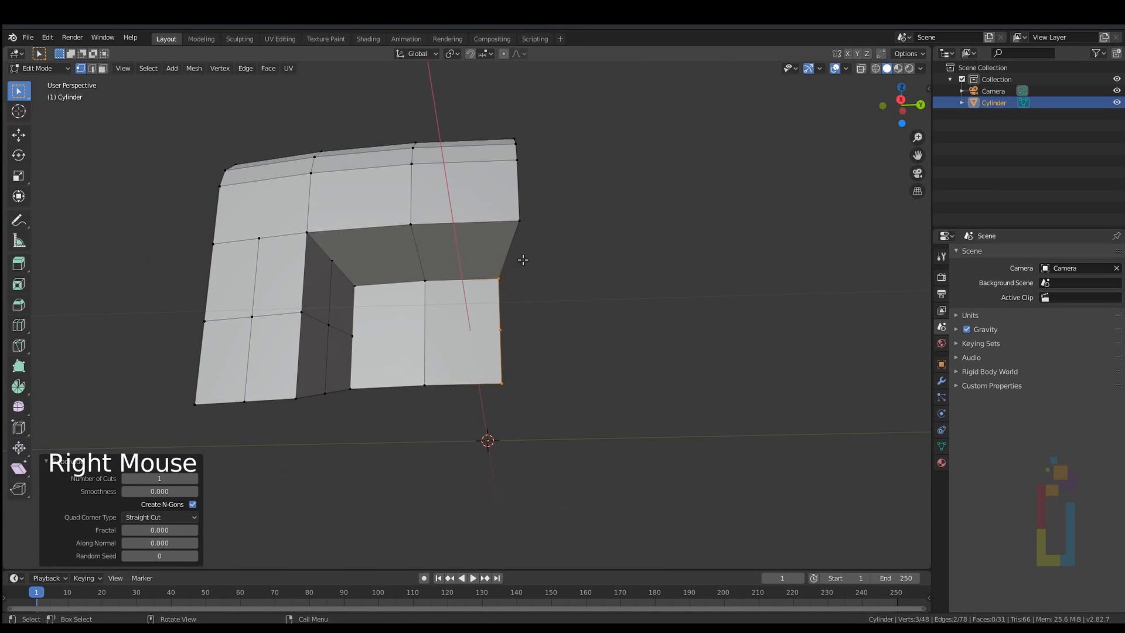
drag(484, 205, 531, 280)
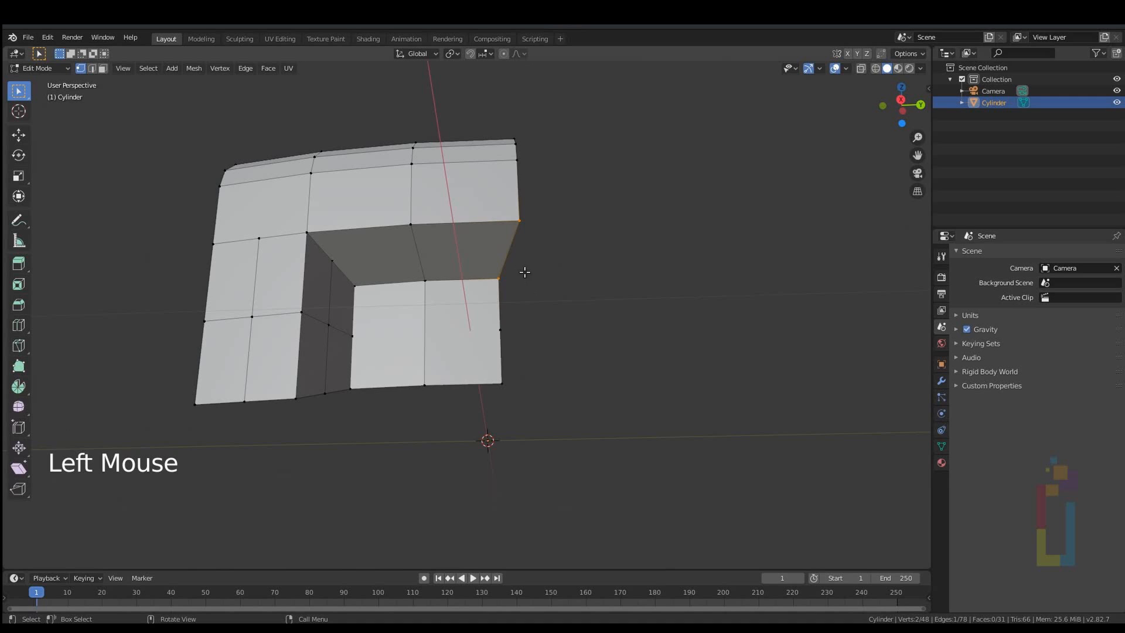
right_click(506, 256)
click(505, 254)
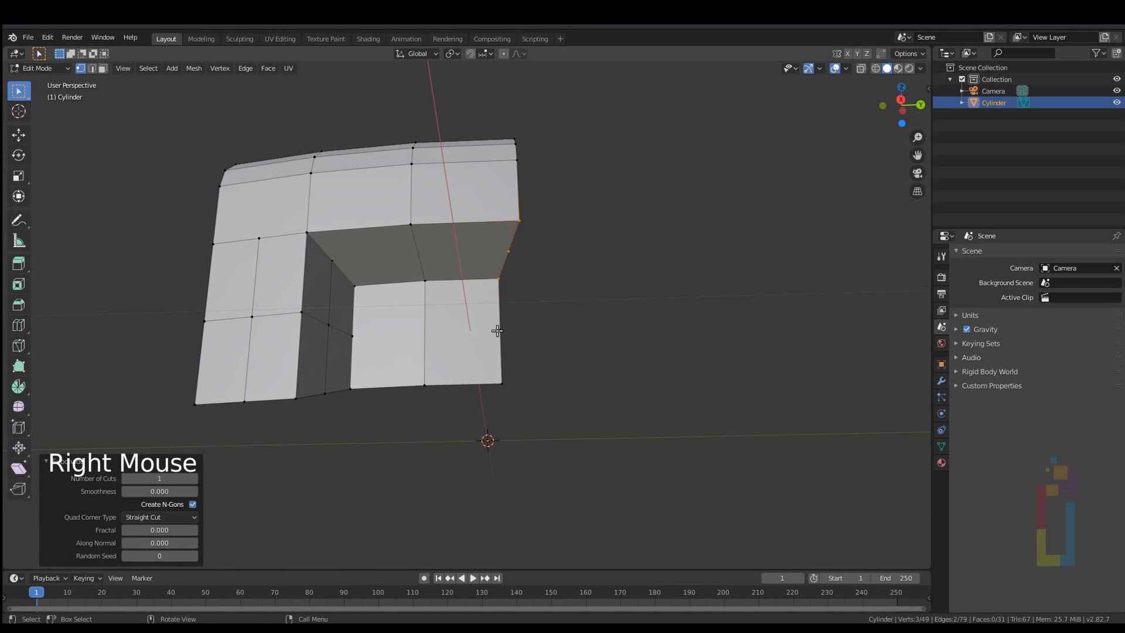
Step: Knife-cut across the recess ceiling from the sloping edge's midpoint to the midpoint vertex on the block's side wall
click(495, 327)
middle_drag(521, 311, 525, 312)
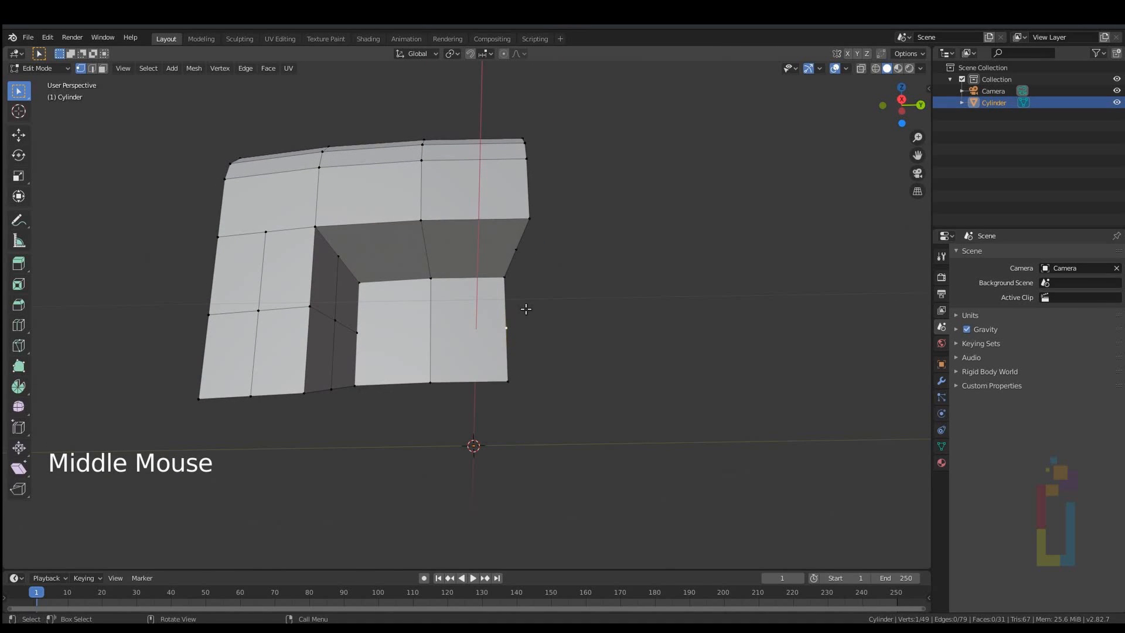
key(k)
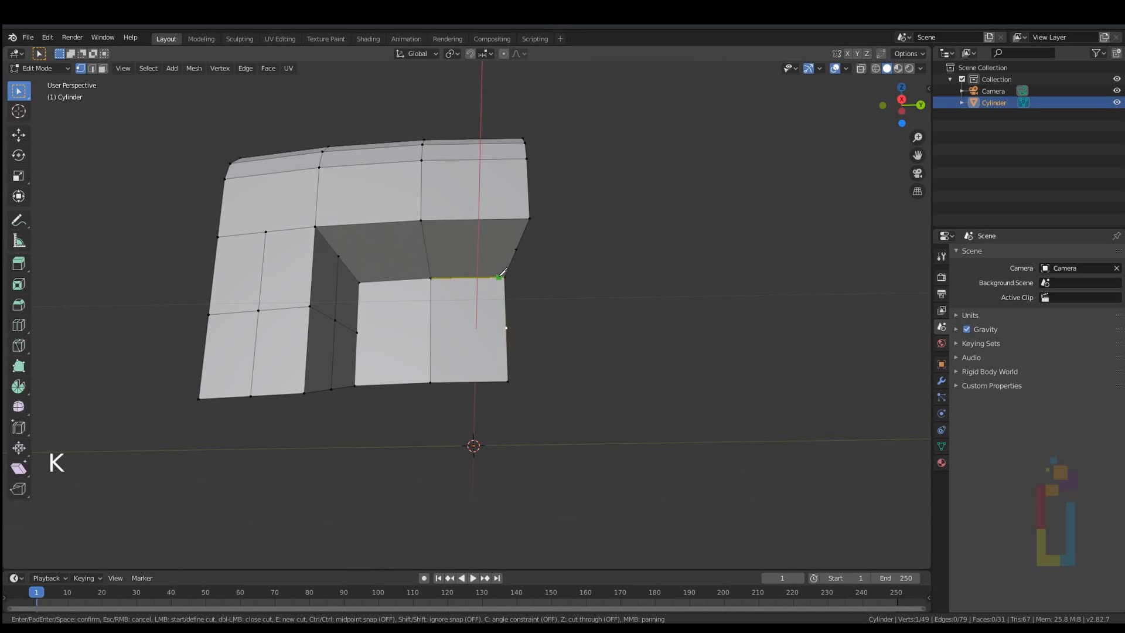
click(516, 250)
click(339, 255)
key(Return)
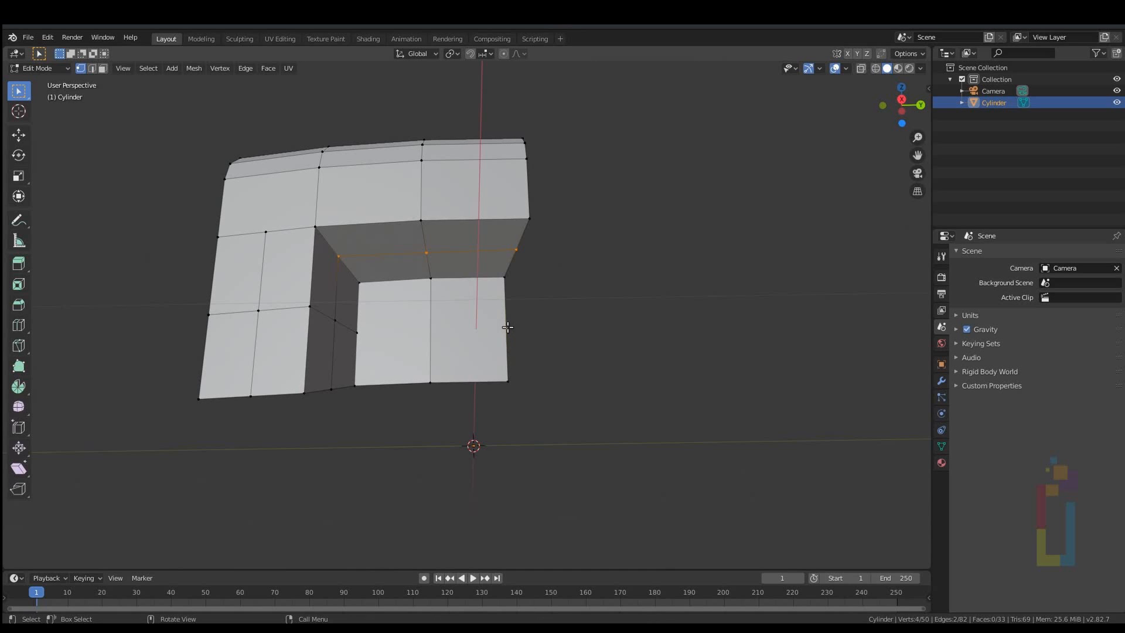
Step: Knife-cut across the recess's back faces from the open-end edge's midpoint to the midpoint vertex at the block's side wall
key(k)
click(505, 328)
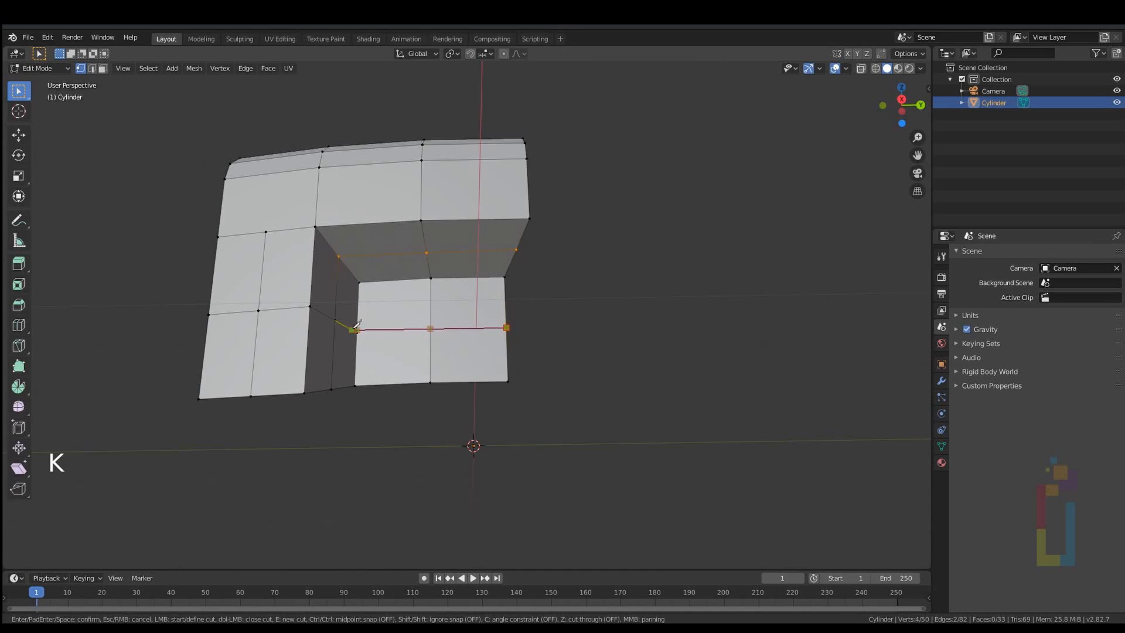
click(358, 332)
key(Return)
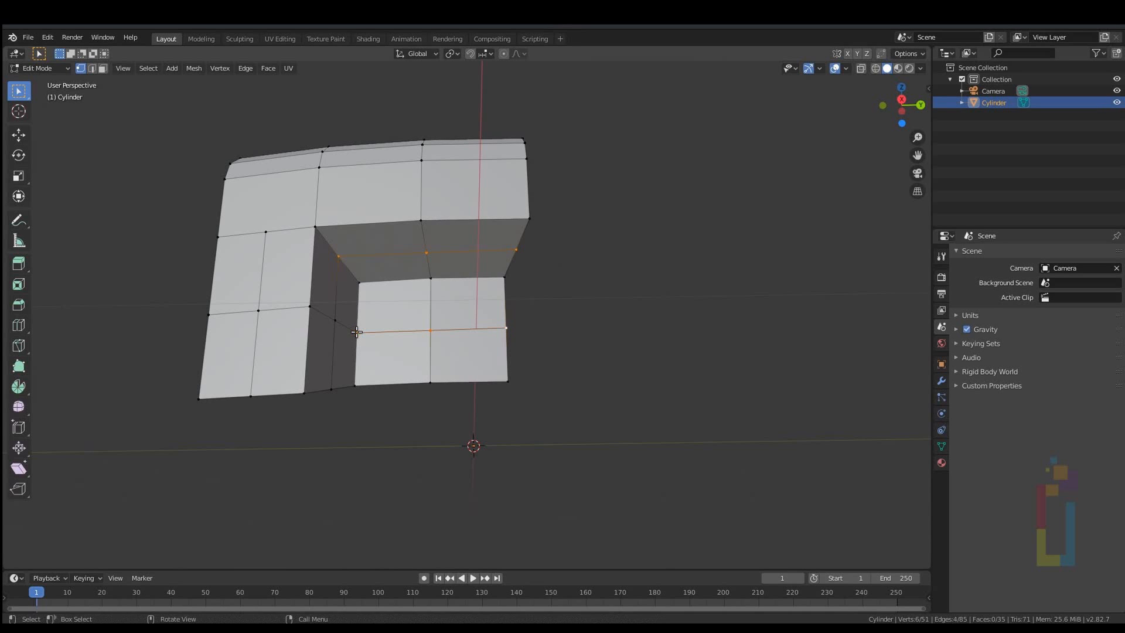
Step: Move the two vertical centre edges of the protruding block's front face about 0.02 m outward along the global X axis
middle_drag(460, 285, 413, 296)
key(2)
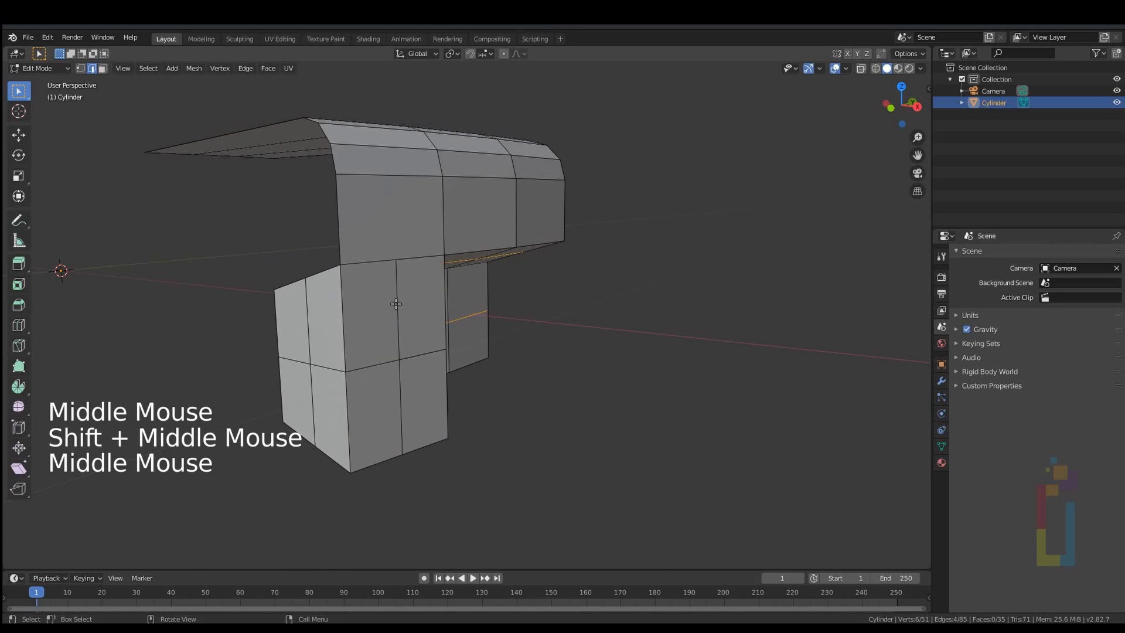
click(397, 311)
shift+click(401, 408)
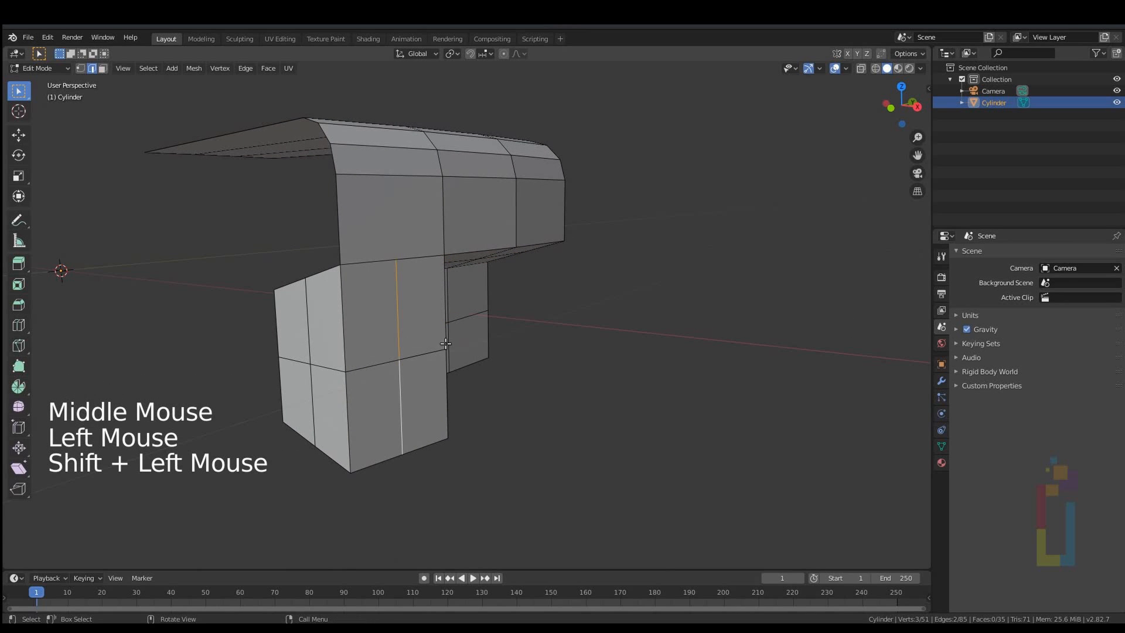
key(g)
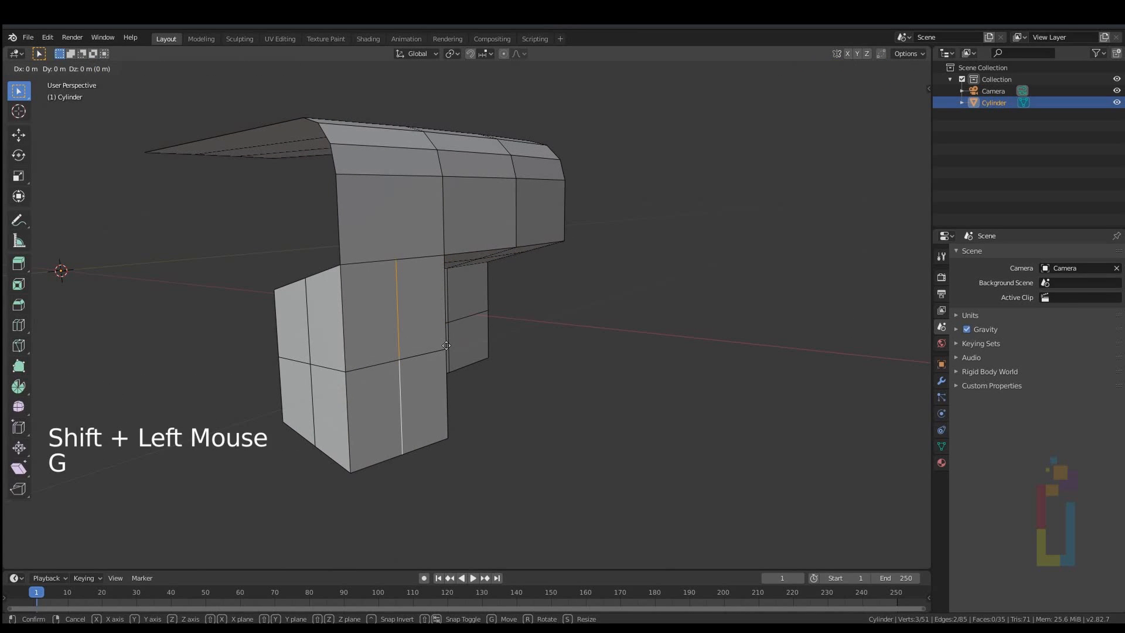
key(x)
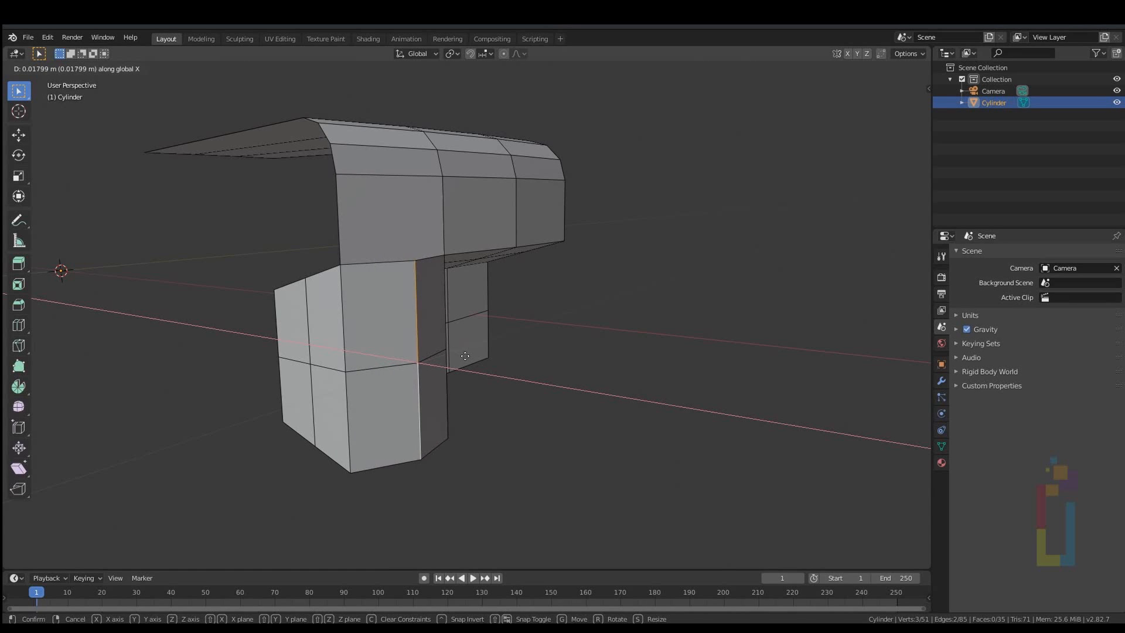
click(457, 347)
middle_drag(456, 345, 448, 337)
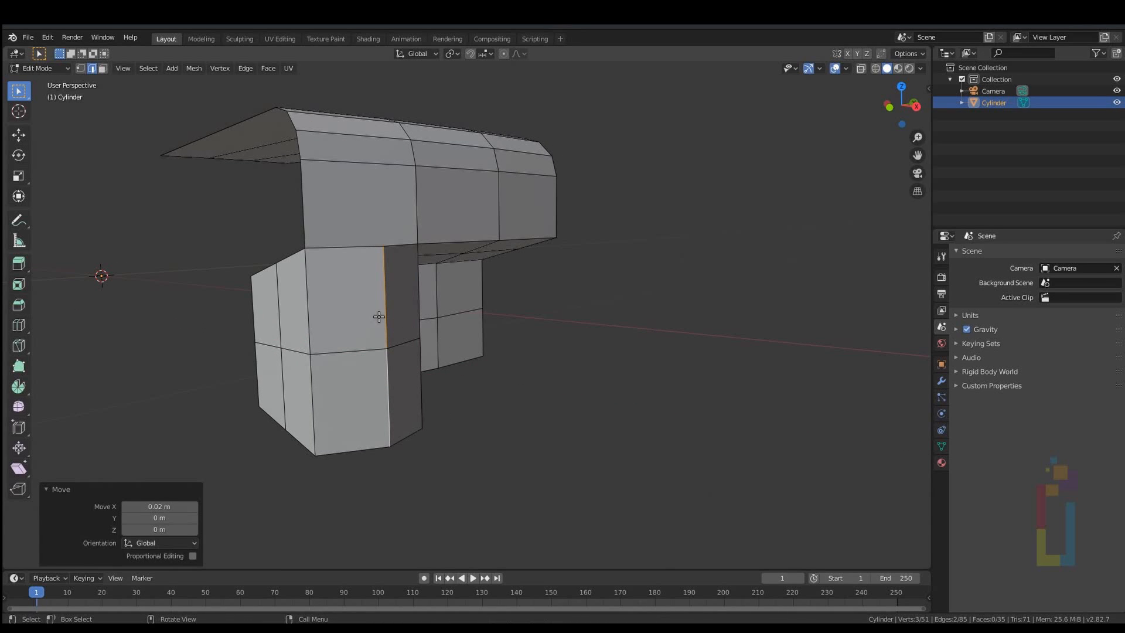
Step: Move all bottom-edge vertices of the block and the recess's back faces about 0.02 m outward along the global X axis
key(1)
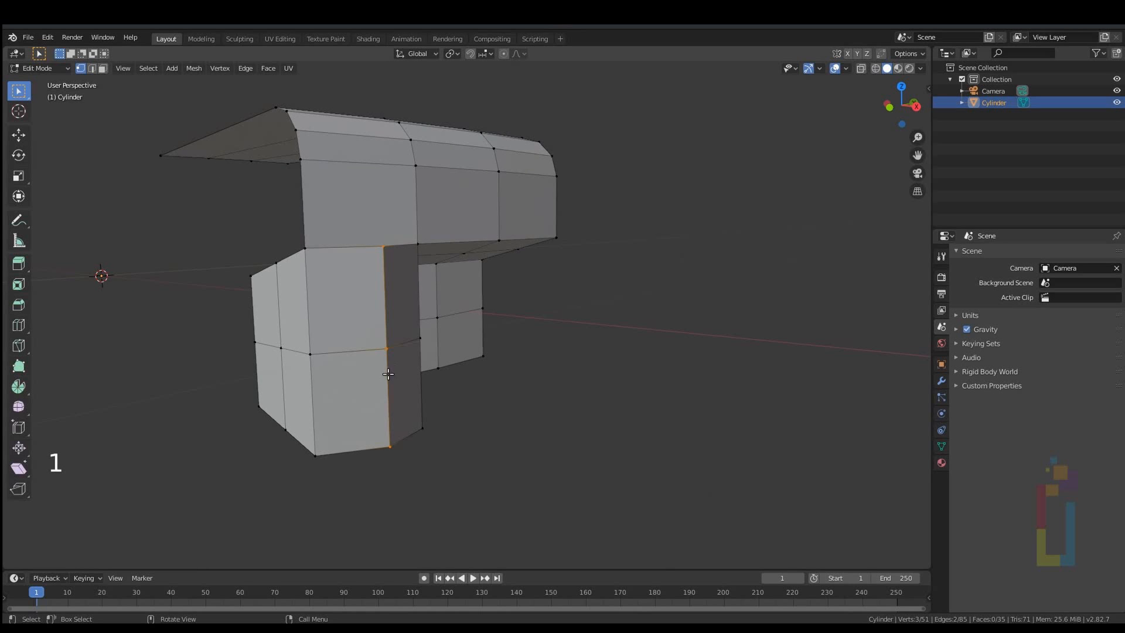
scroll(391, 373, down, 2)
middle_drag(391, 372, 363, 394)
drag(329, 385, 484, 463)
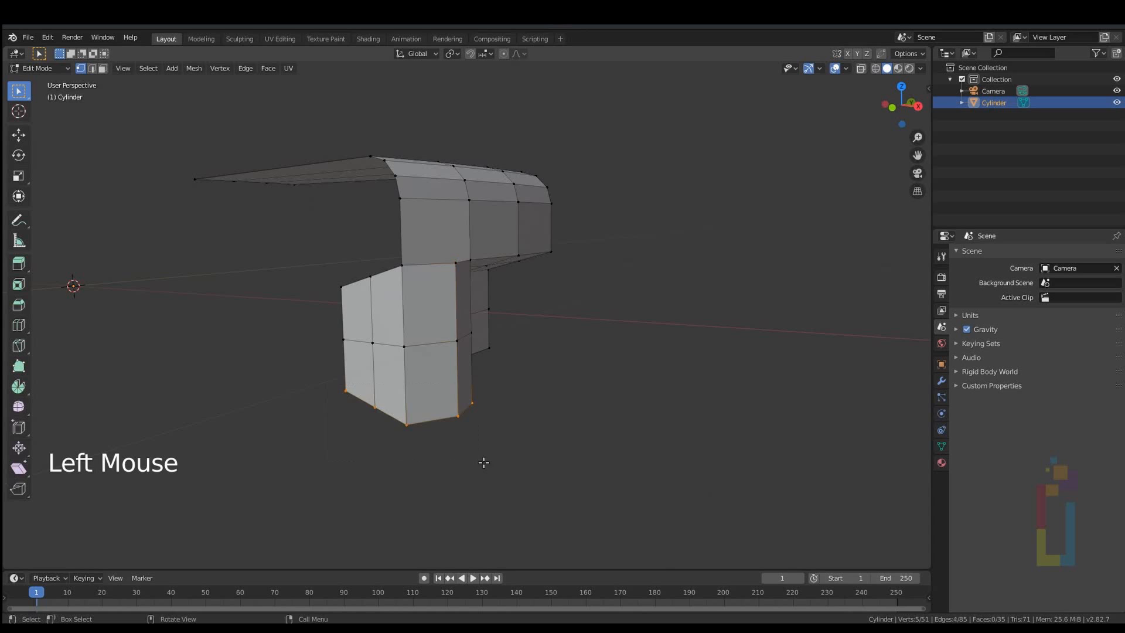
middle_drag(509, 407, 328, 351)
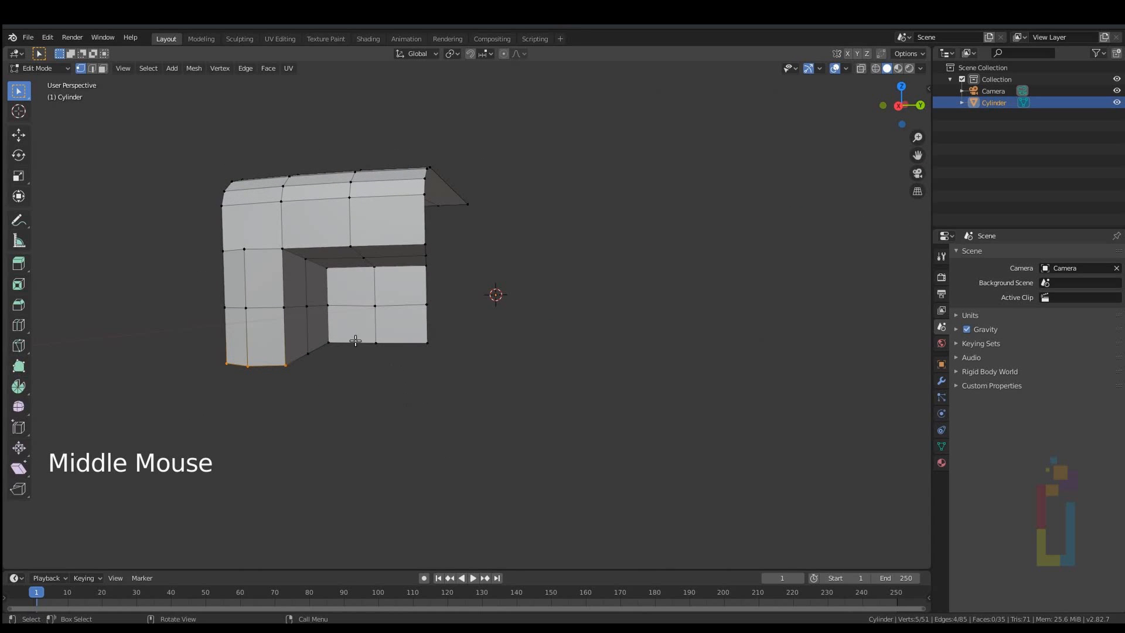
shift+drag(304, 336, 441, 397)
scroll(441, 397, up, 2)
shift+middle_drag(441, 397, 441, 378)
scroll(441, 378, down, 1)
mouse_move(440, 378)
middle_down()
mouse_move(441, 364)
mouse_move(453, 375)
middle_up()
key(g)
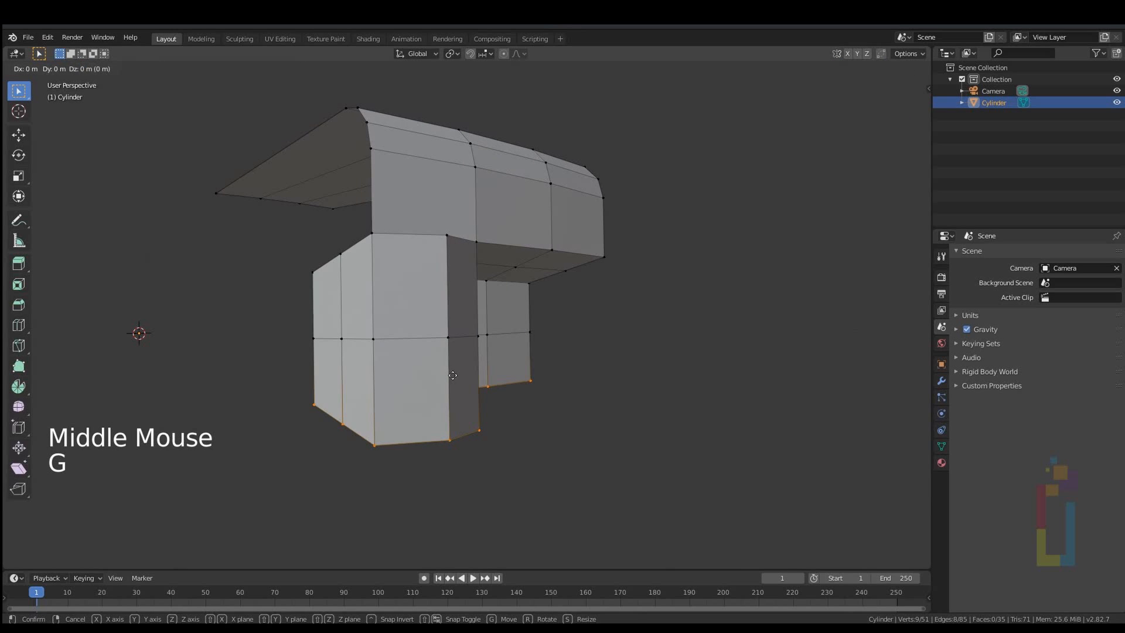
key(x)
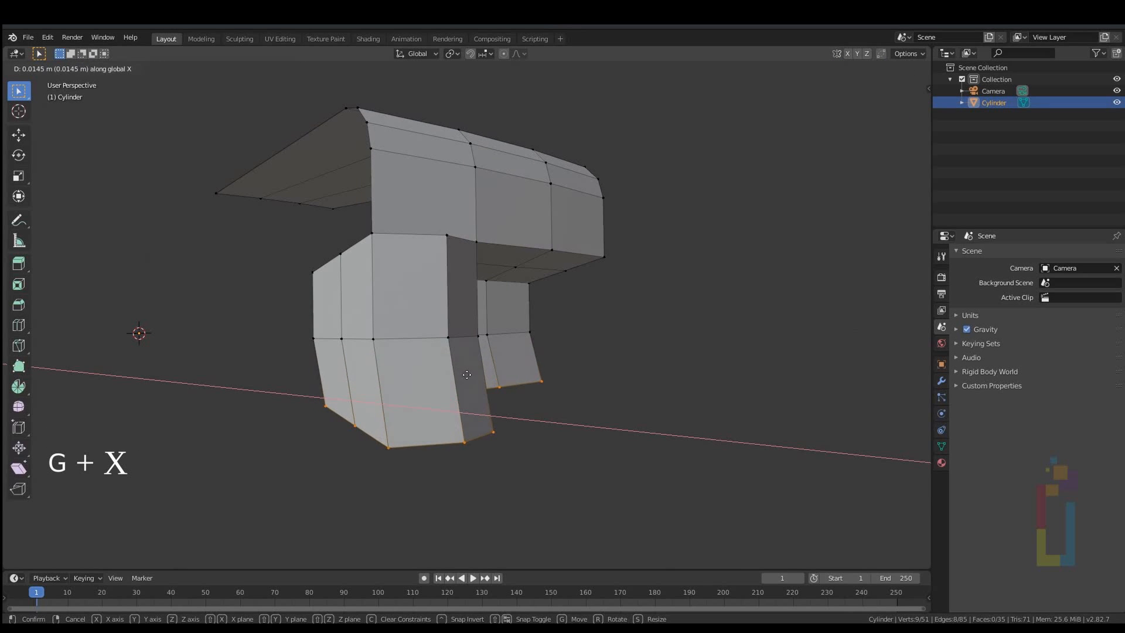
click(472, 373)
middle_drag(472, 372, 402, 306)
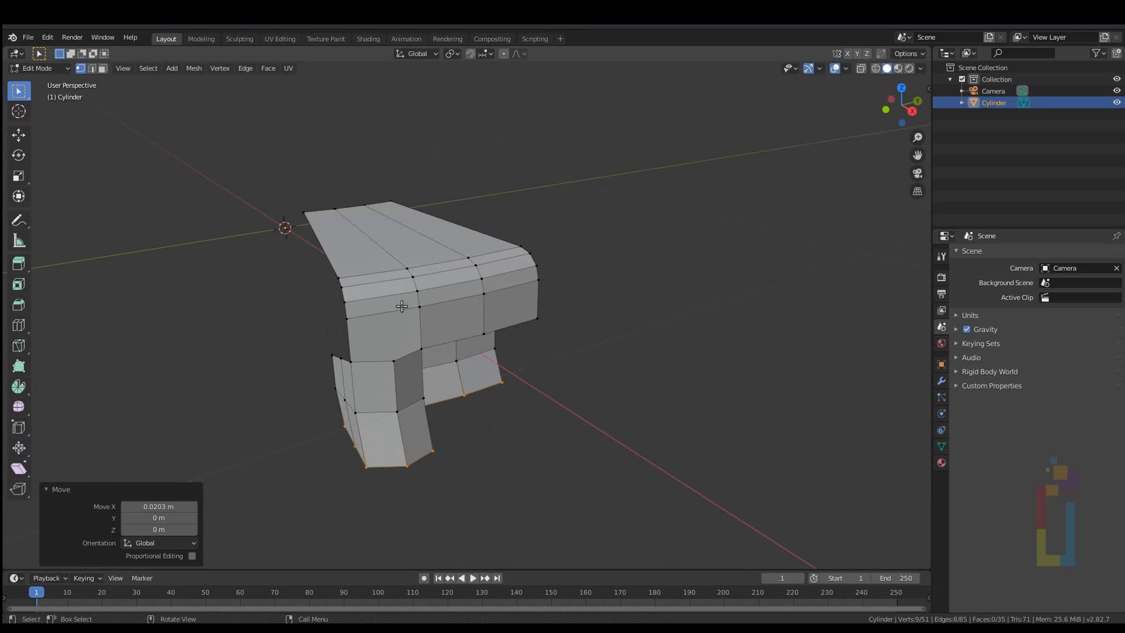
Step: Enable the Wireframe viewport display for the cylinder and return to Object Mode
click(941, 364)
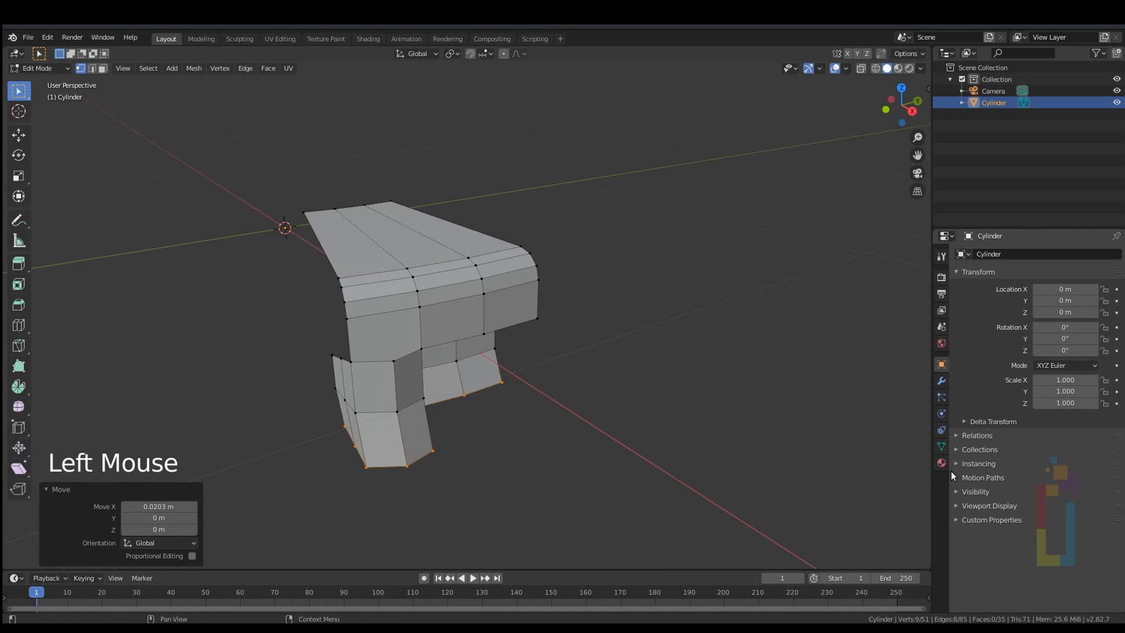
click(956, 508)
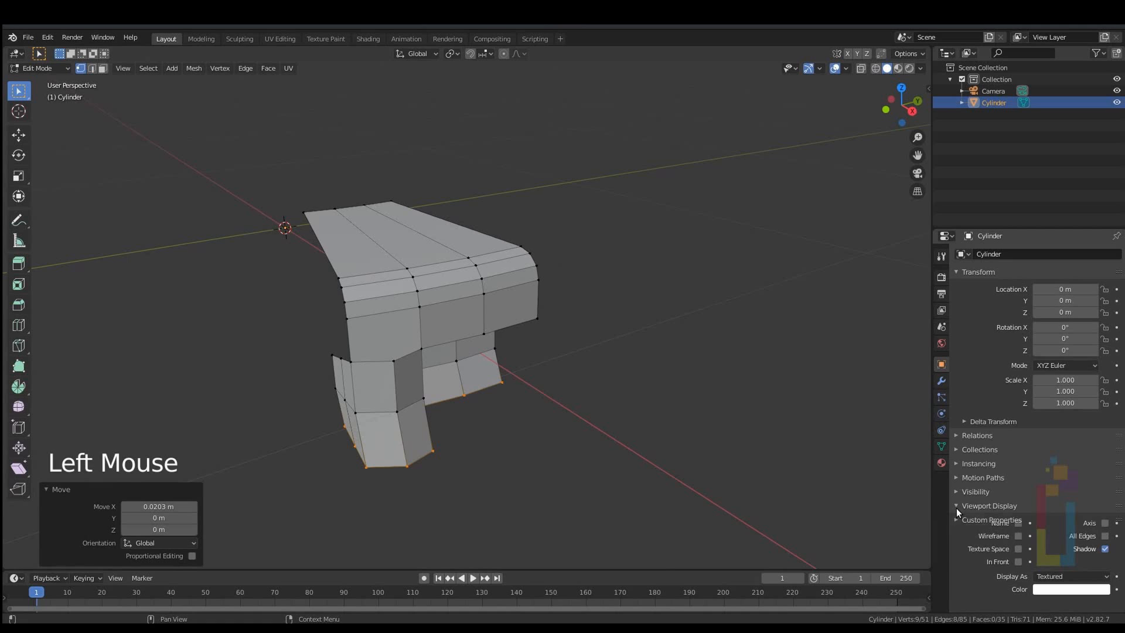
click(1020, 536)
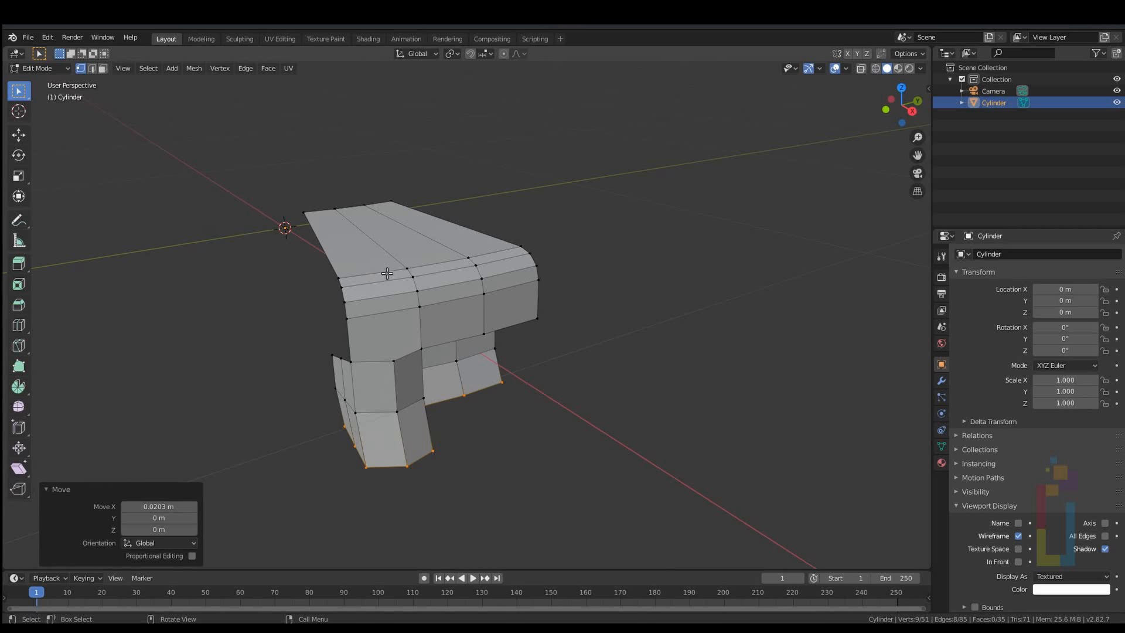
key(Tab)
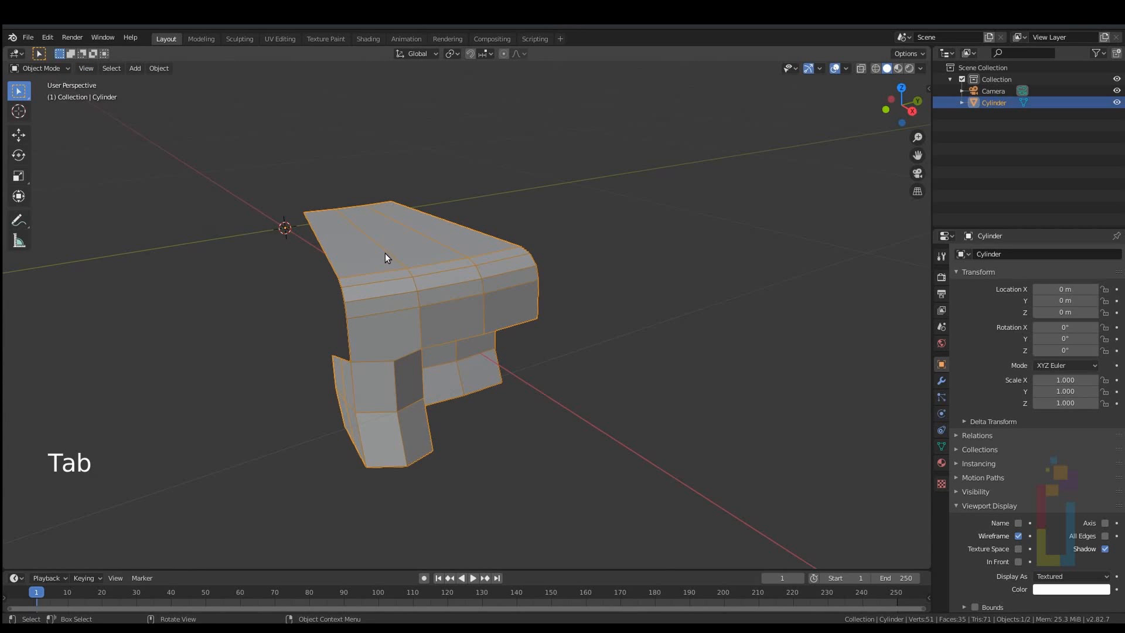
Step: Add an Array modifier to the cylinder with Object Offset and Constant Offset on, Relative Offset off, and a count of 11
click(942, 384)
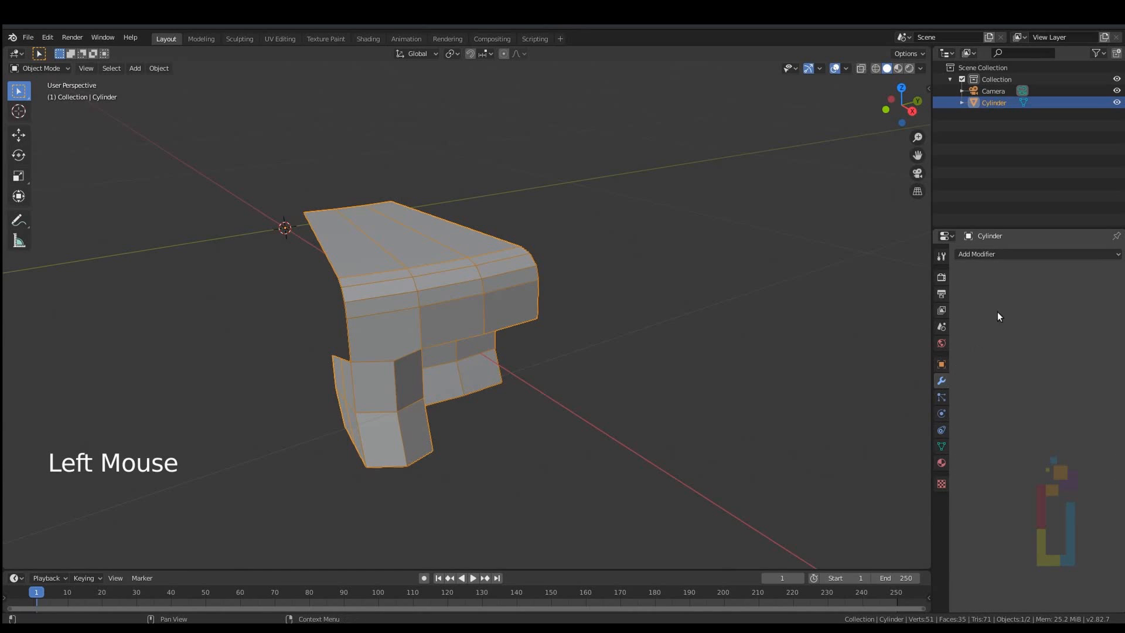
click(983, 259)
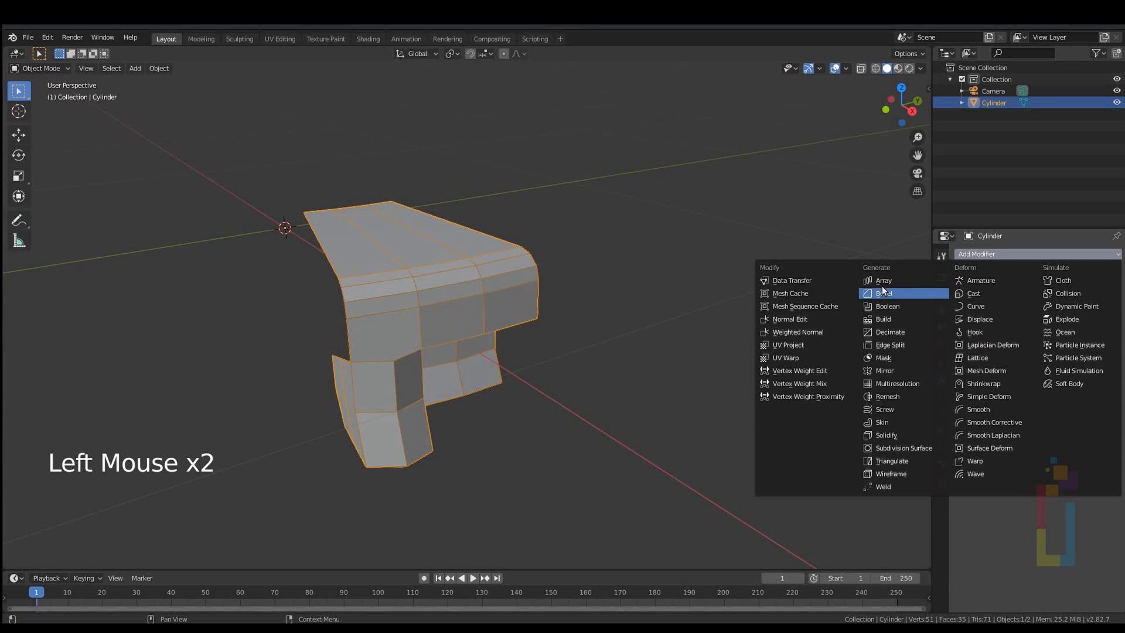
click(883, 280)
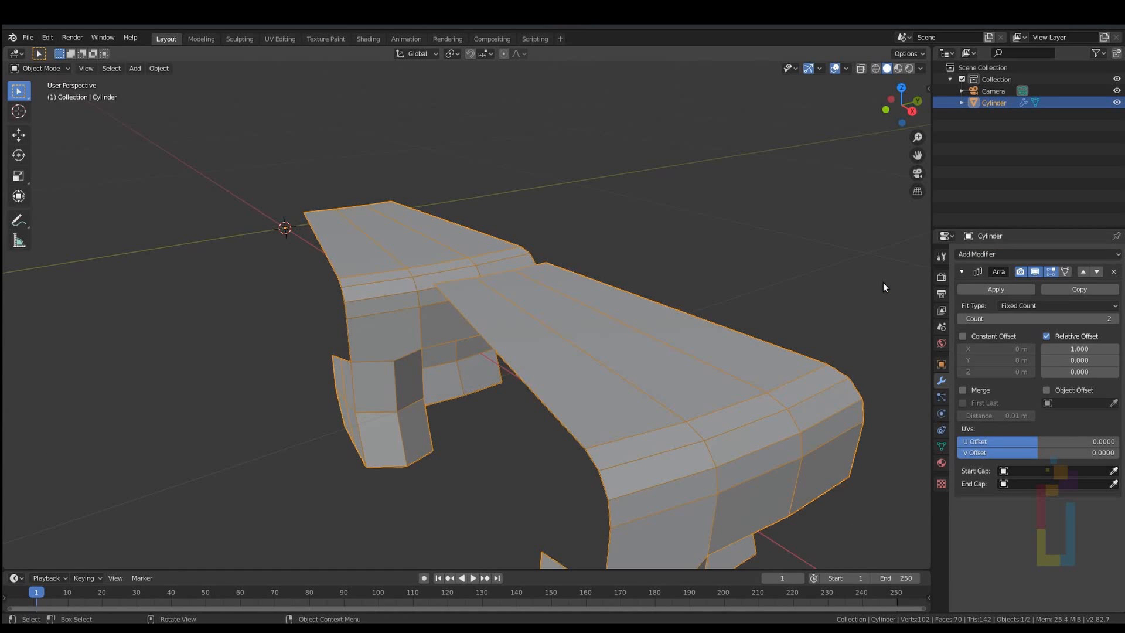
click(1046, 390)
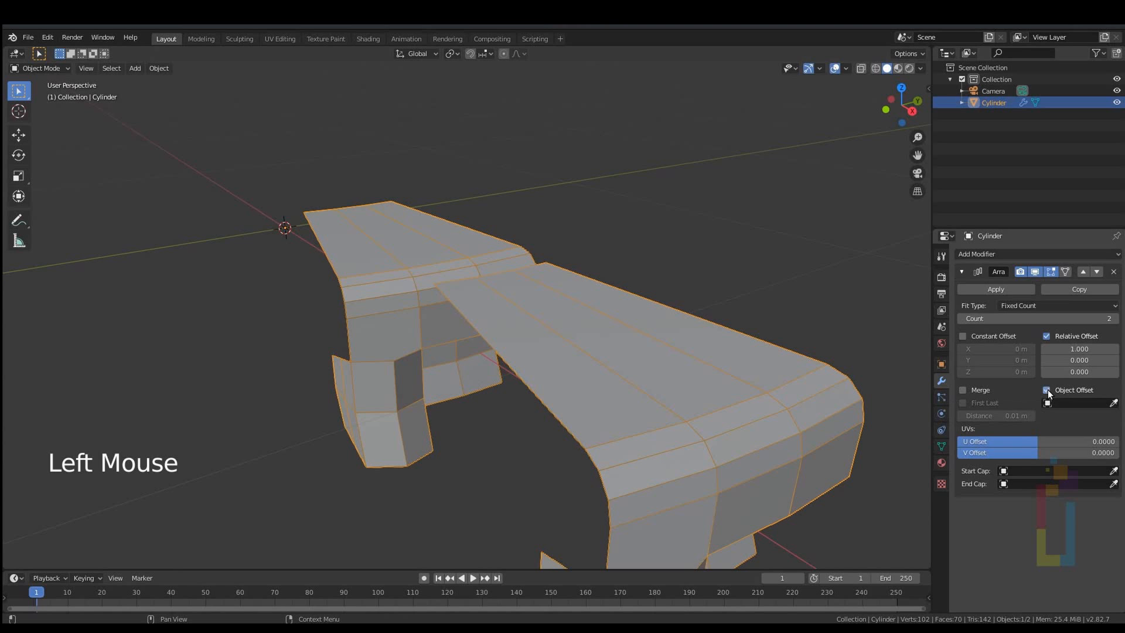
click(1046, 336)
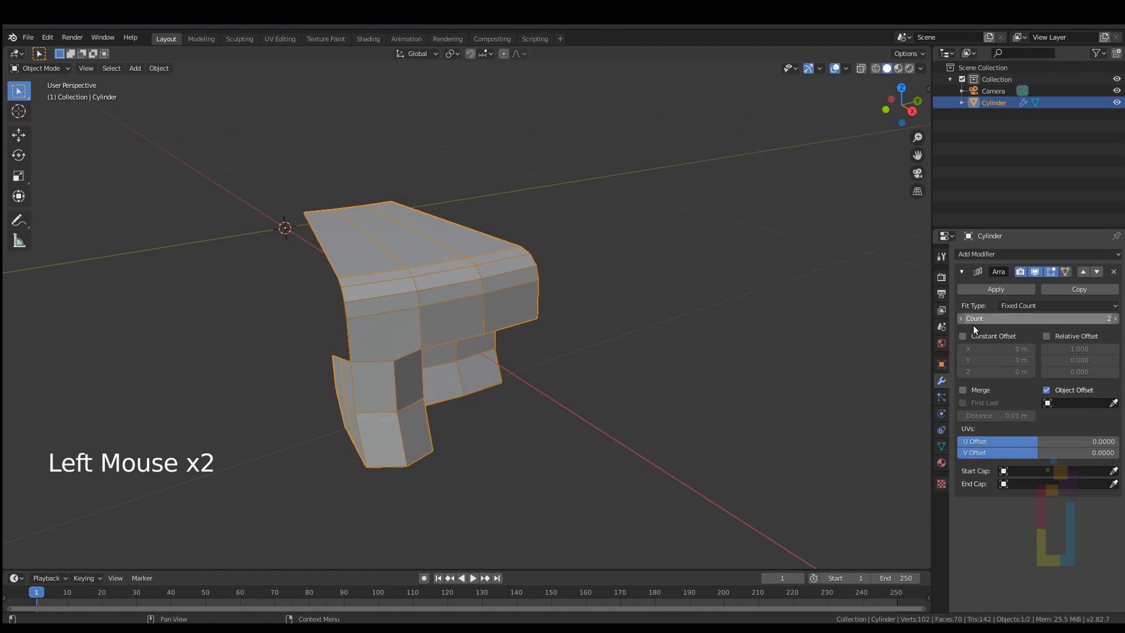
click(962, 336)
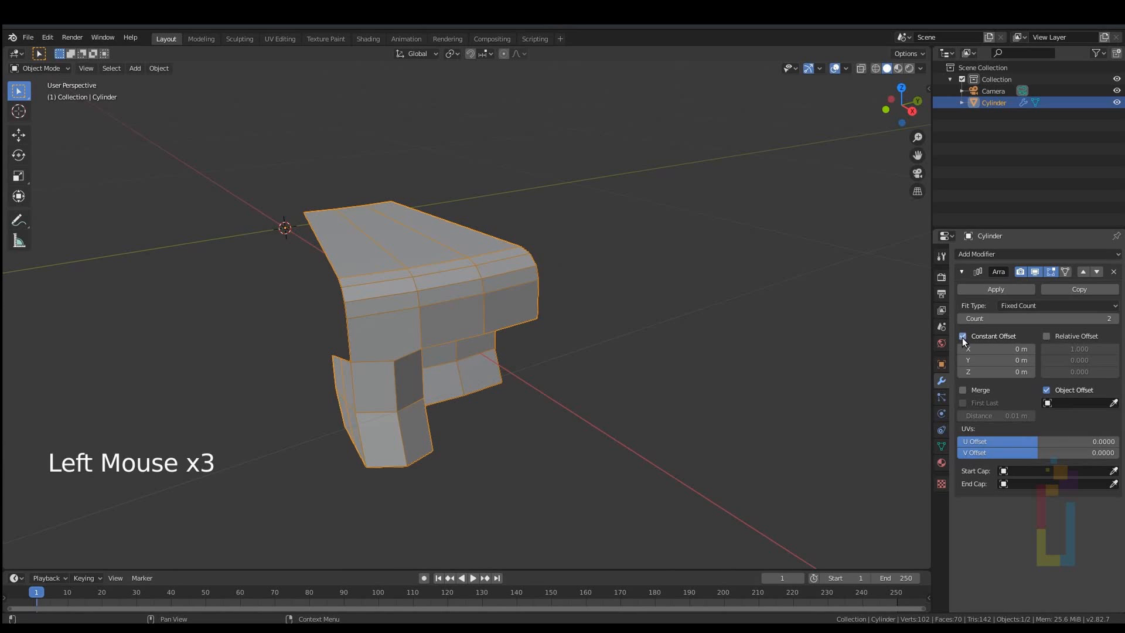
click(1110, 317)
text(11)
key(Return)
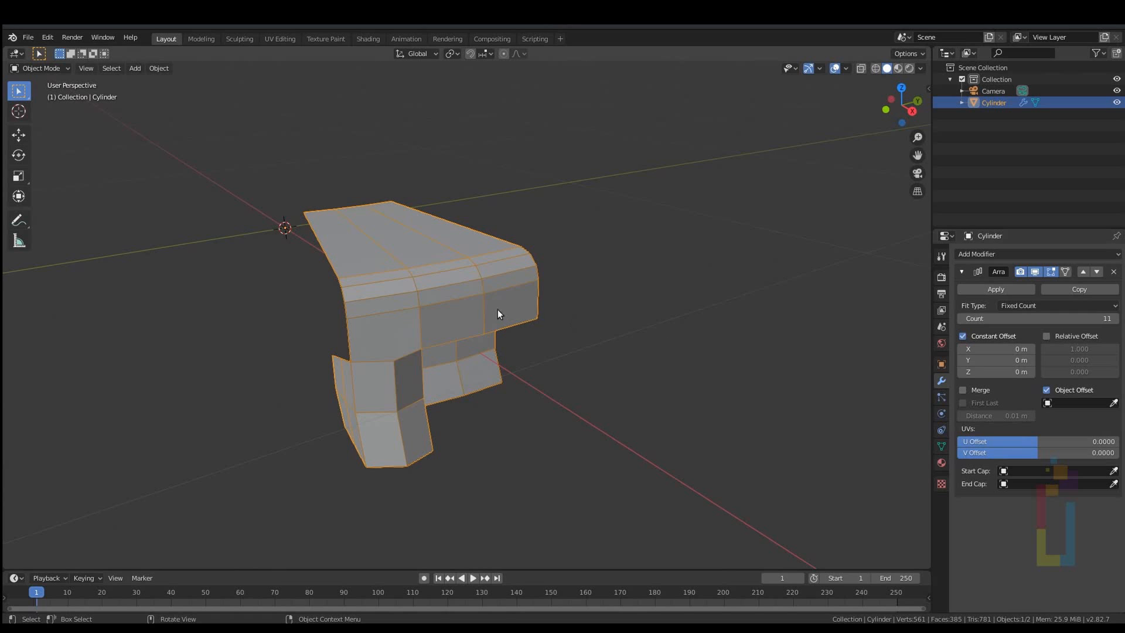
Step: Add a cube empty at the world origin and assign it as the cylinder array's offset object
key(shift+a)
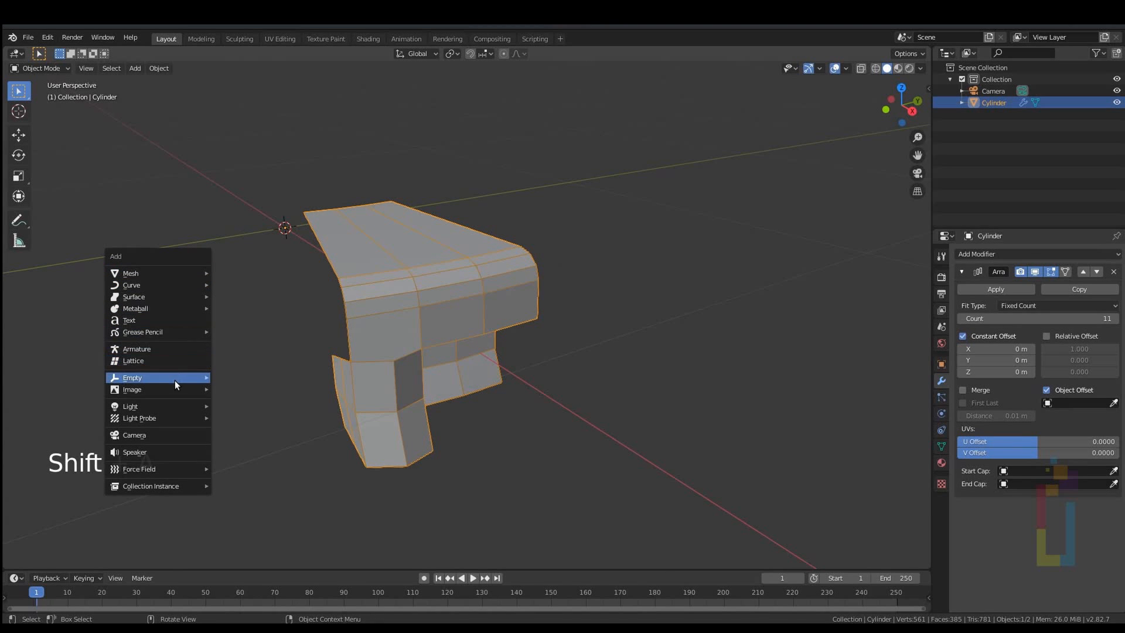
mouse_move(175, 378)
click(244, 424)
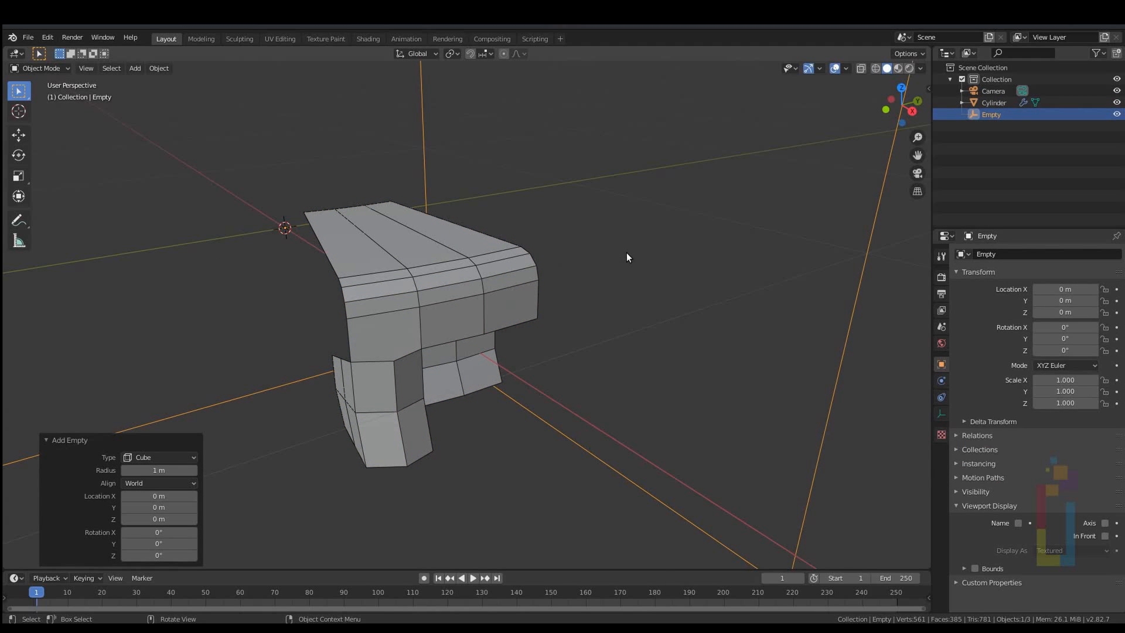
click(375, 285)
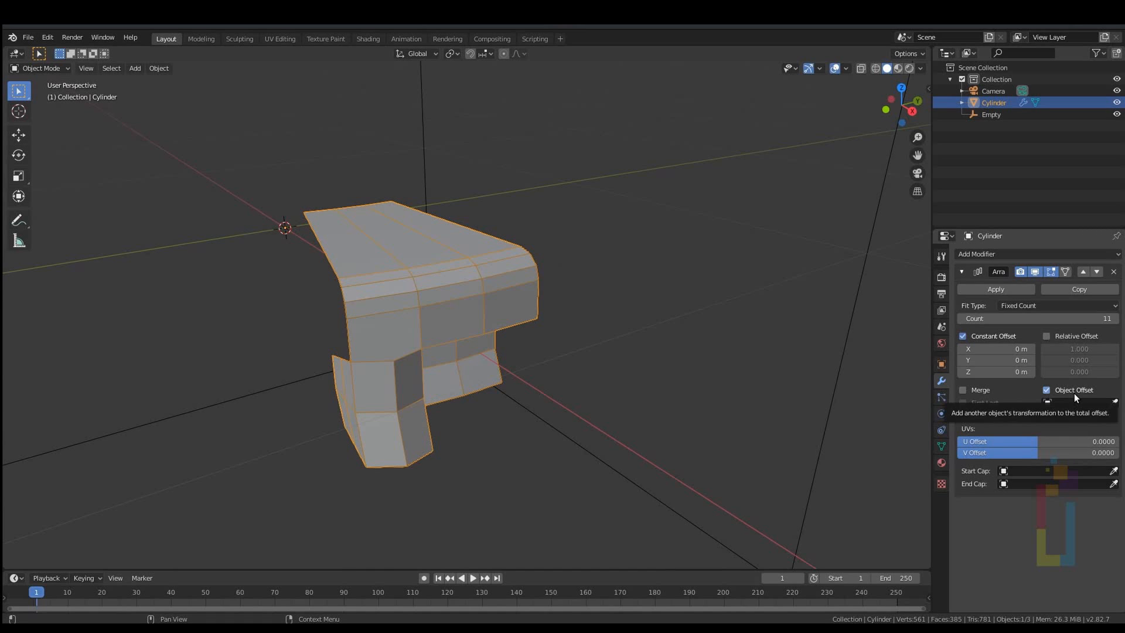
click(1052, 404)
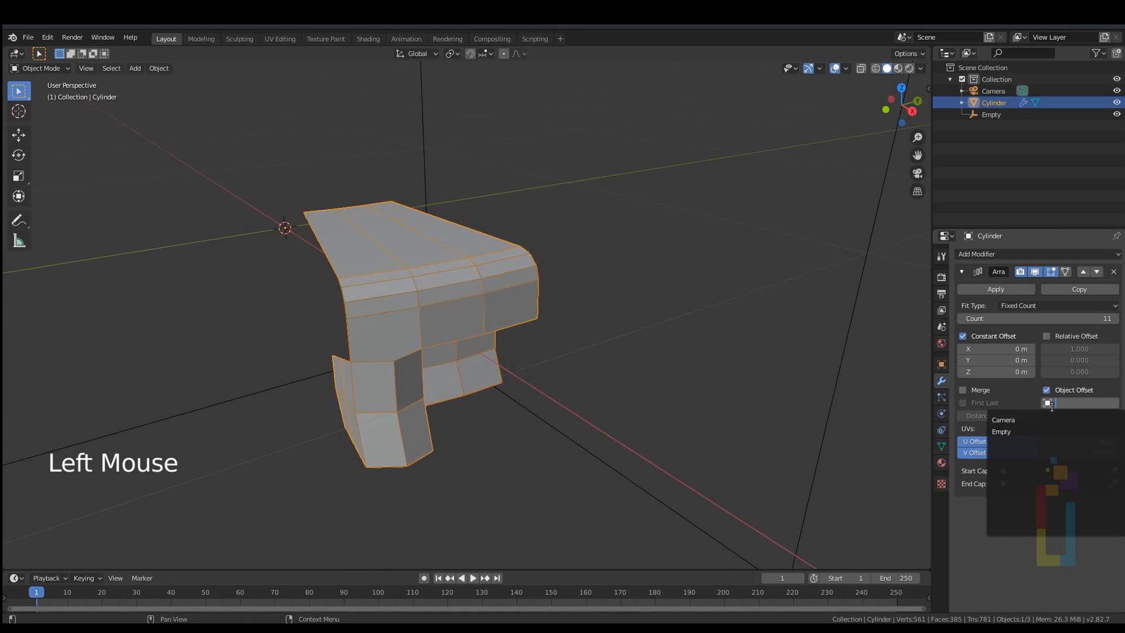
click(1013, 432)
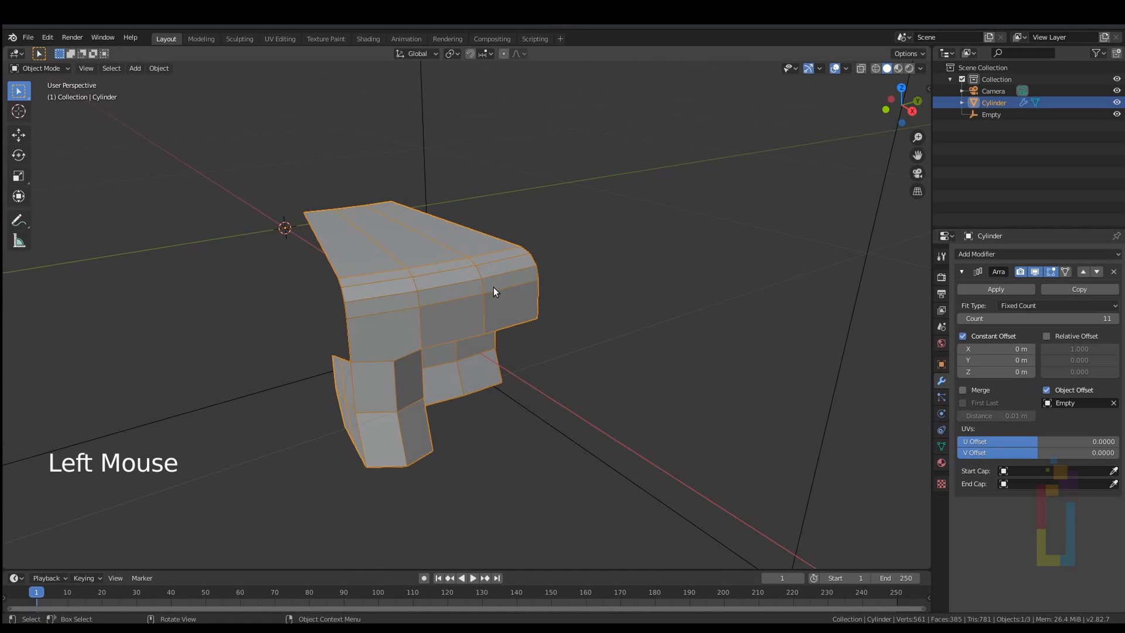
Step: Rotate the cube empty about 16.3° around the global Z axis so the arrayed segments fan out edge to edge
click(424, 147)
key(r)
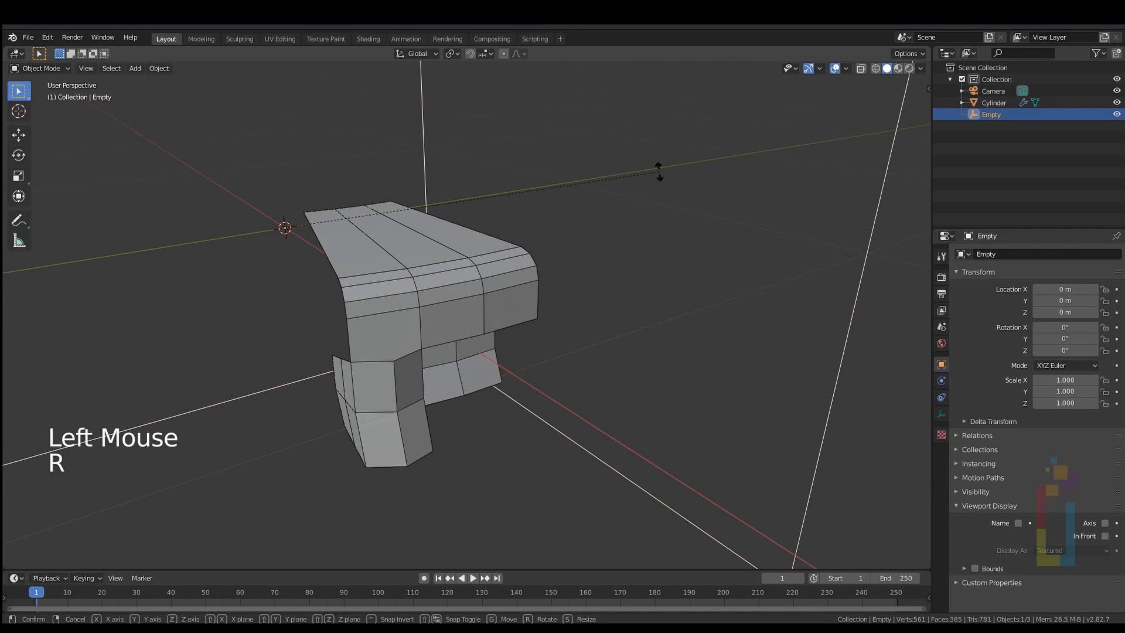
key(z)
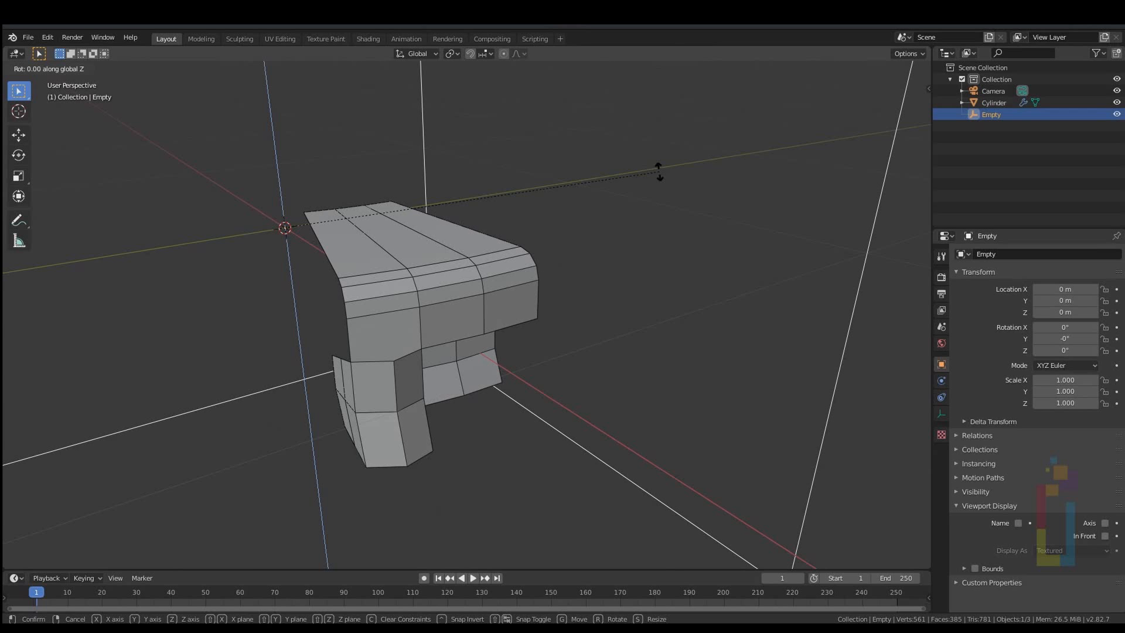
key(shift)
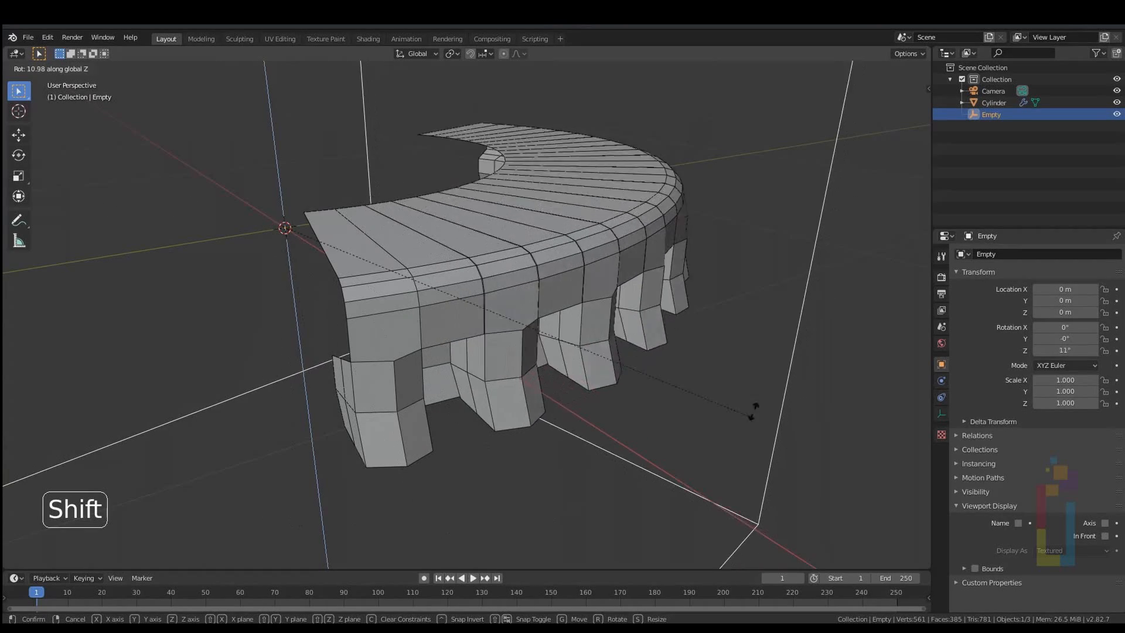
click(227, 179)
Step: Raise the cylinder's Array modifier count to 22 so the segments run around the full ring
scroll(519, 255, up, 4)
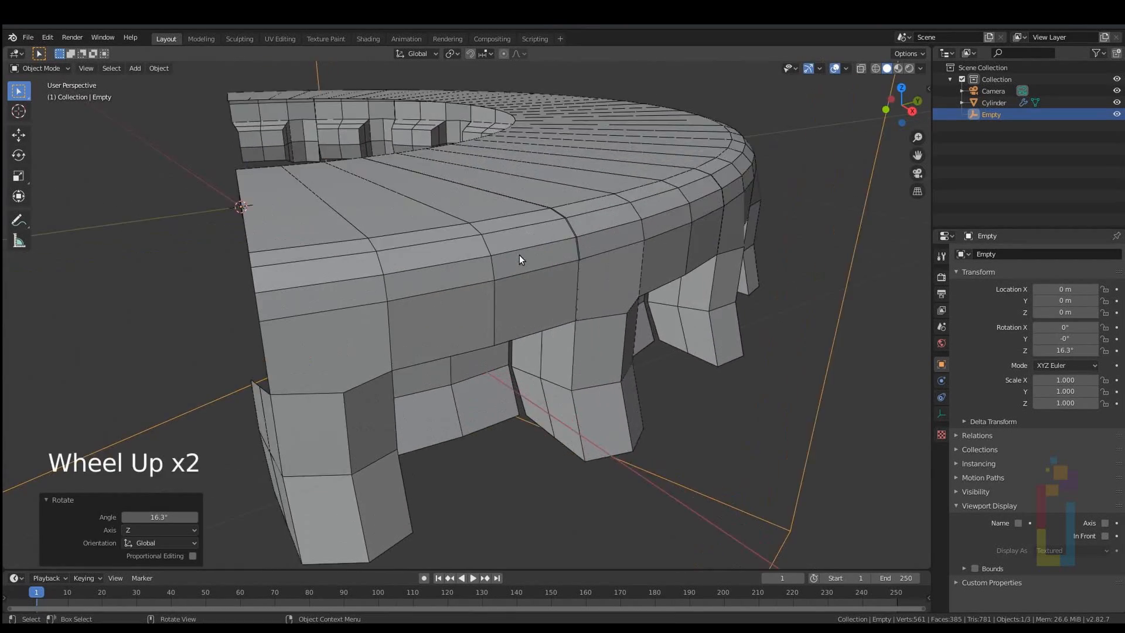
shift+middle_drag(678, 243, 570, 302)
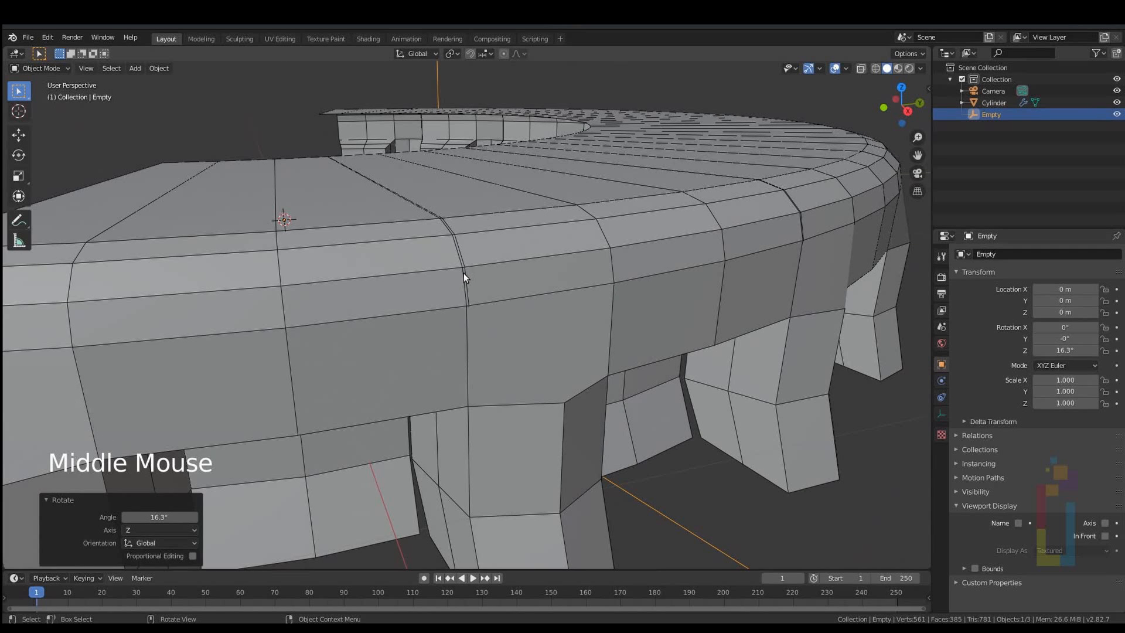
scroll(463, 273, down, 7)
middle_drag(463, 273, 536, 297)
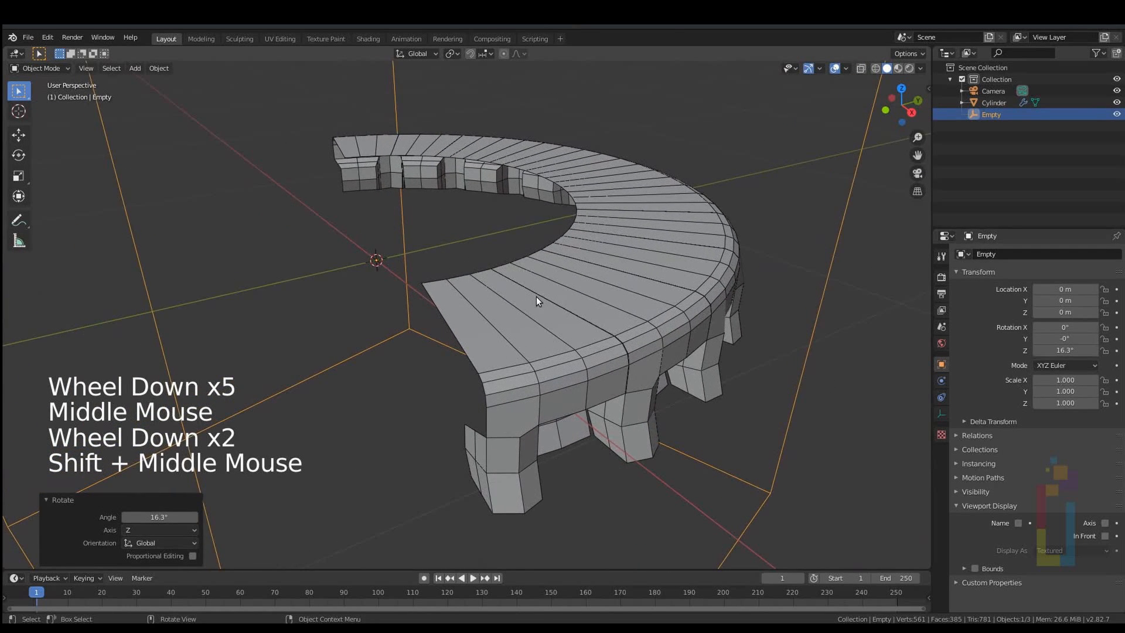
scroll(536, 296, down, 1)
click(624, 277)
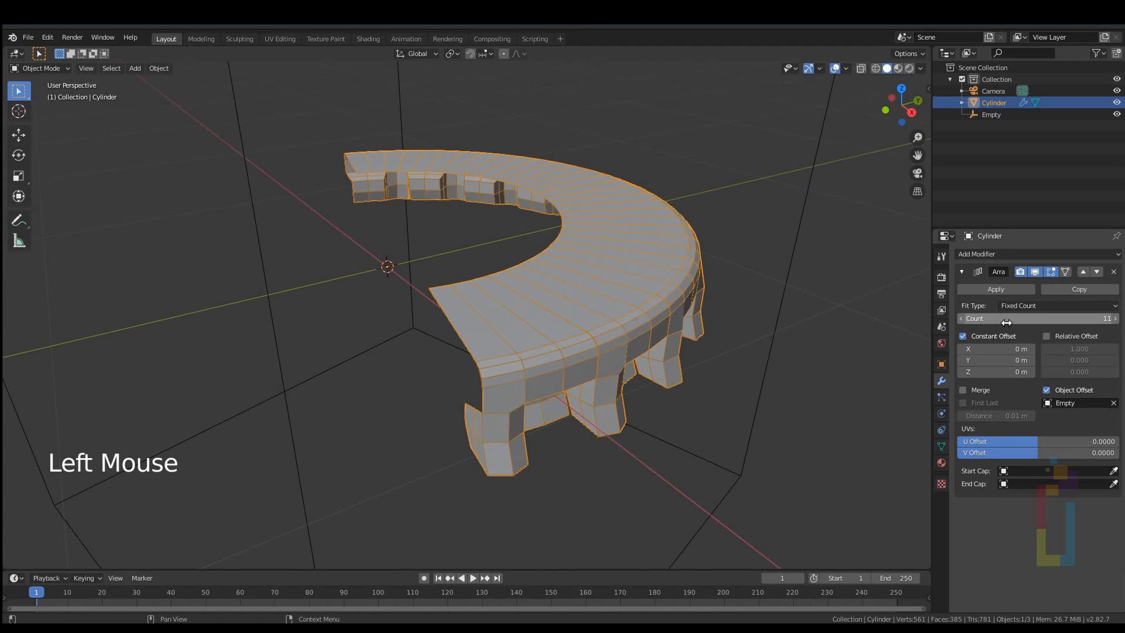
click(1115, 319)
click(1116, 318)
click(1115, 319)
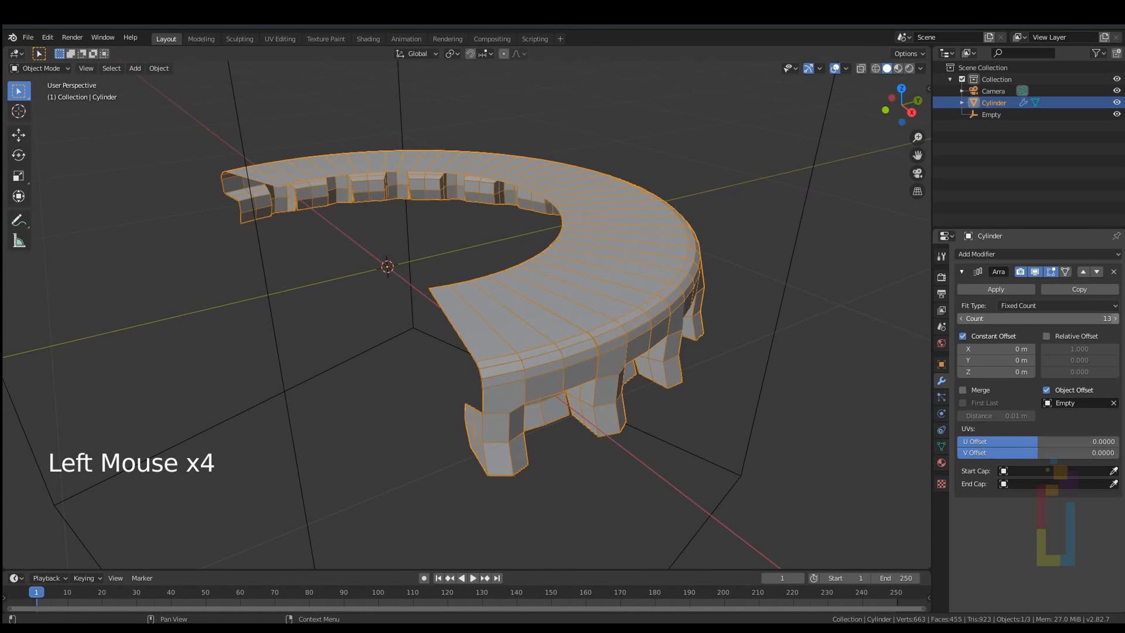
click(1115, 319)
click(1115, 318)
click(1115, 319)
click(1115, 319)
click(1115, 319)
click(1115, 319)
click(1115, 319)
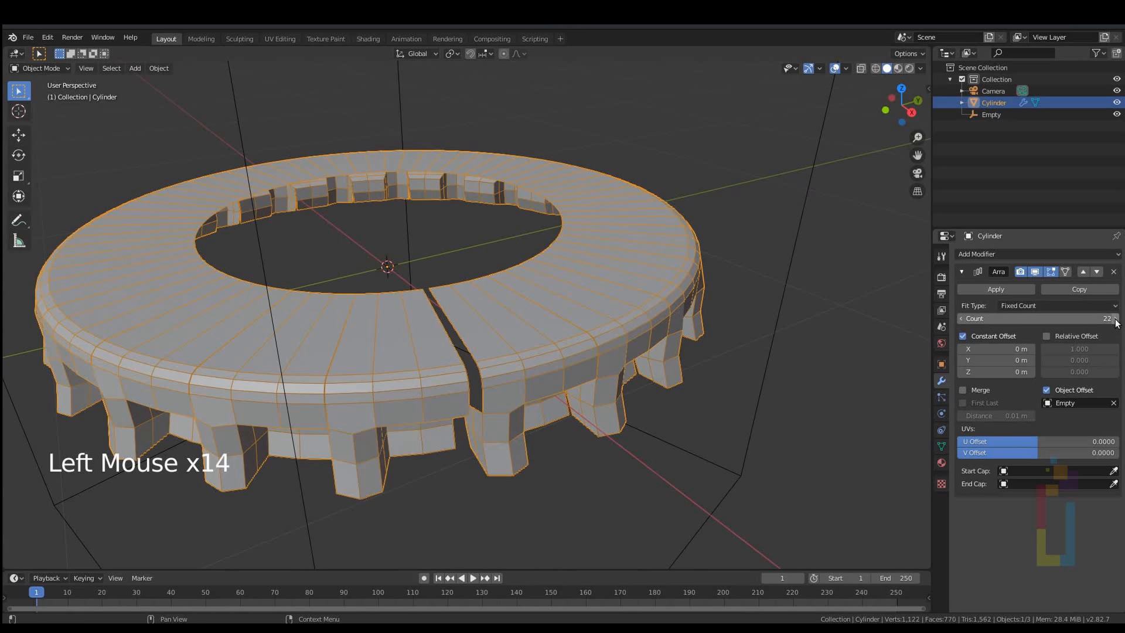
Step: Rotate the cube empty a further 0.08° or so around the global Z axis to close the ring's remaining gap
click(399, 103)
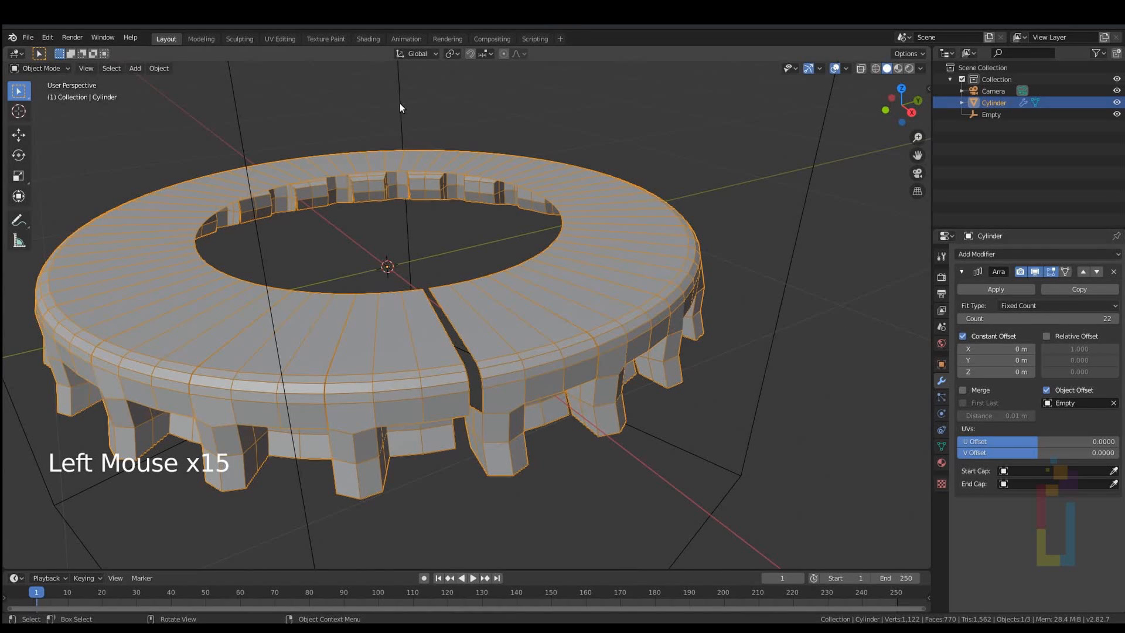
scroll(449, 286, up, 3)
shift+middle_drag(449, 294, 565, 290)
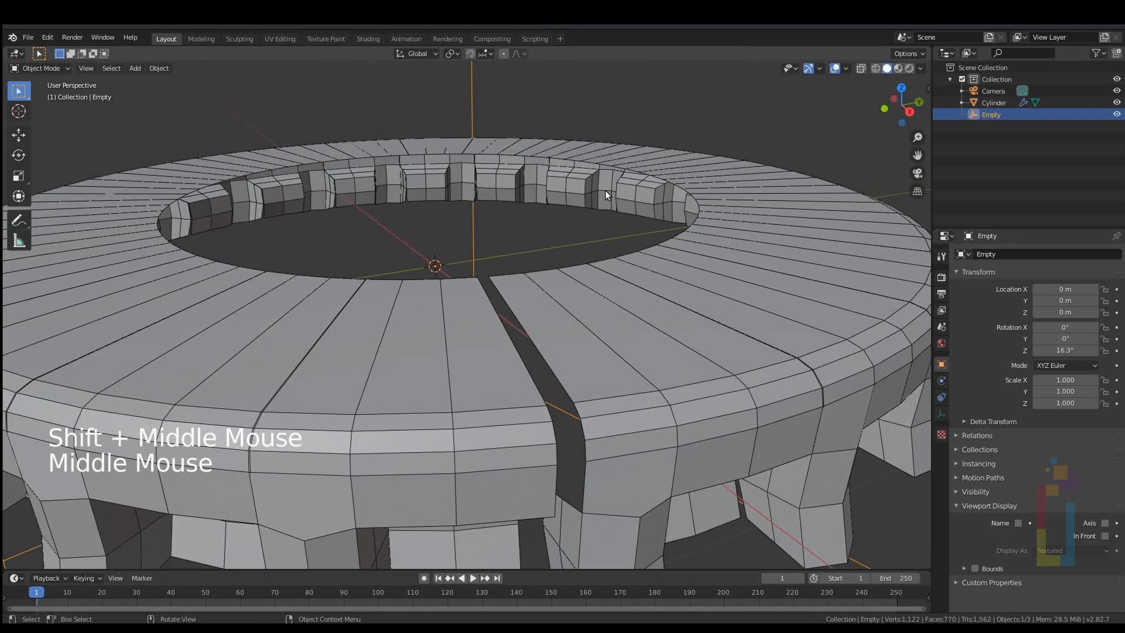
key(r)
key(z)
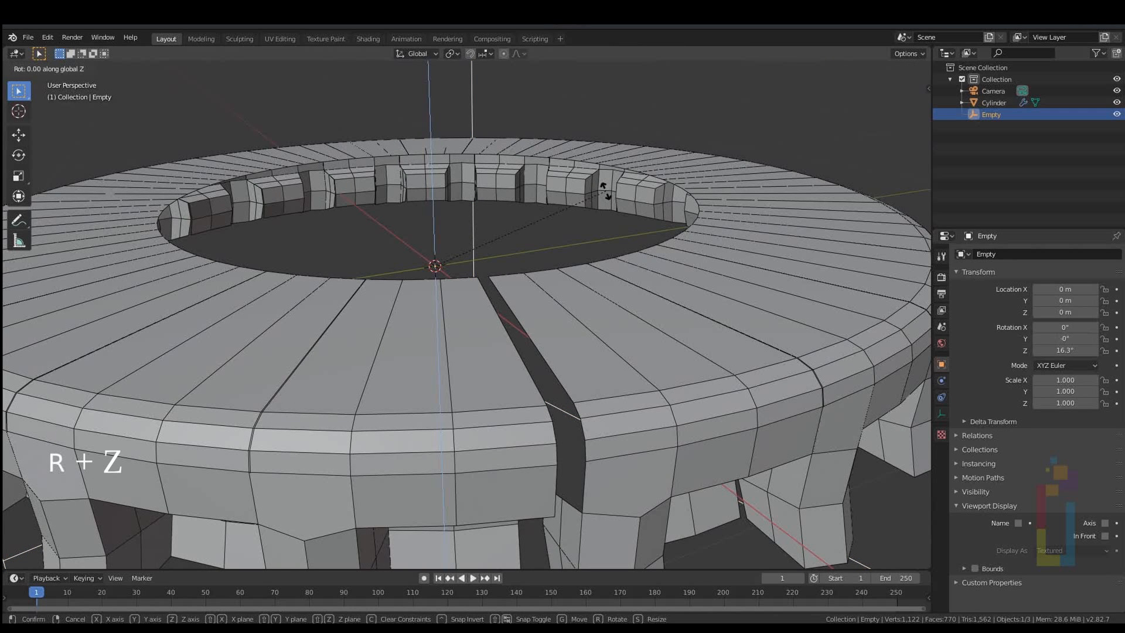
key(shift)
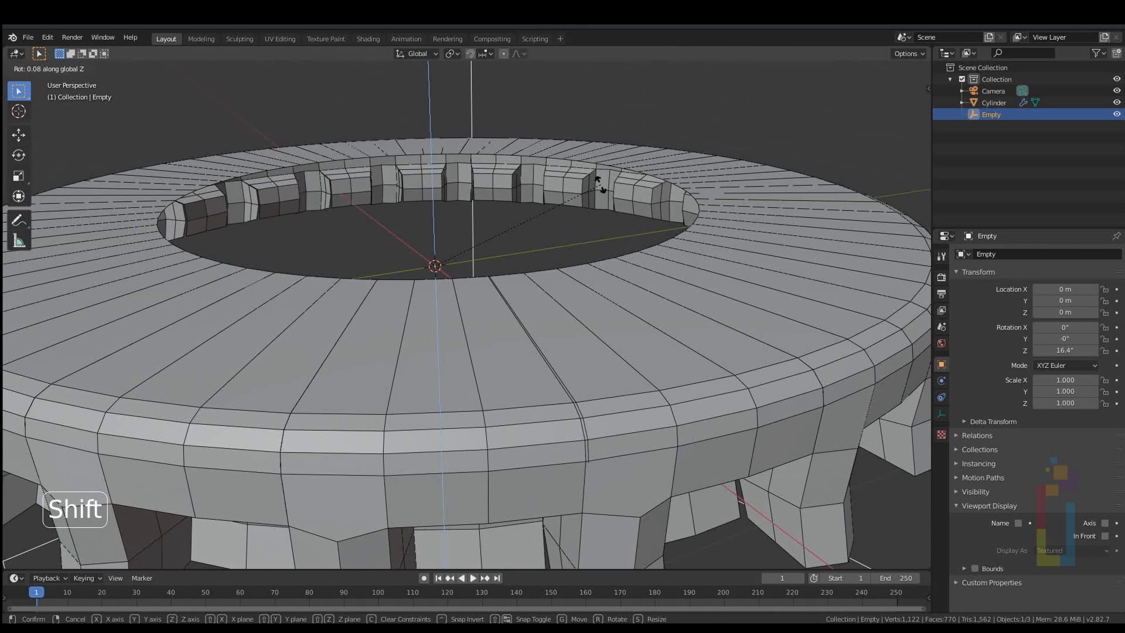
click(600, 184)
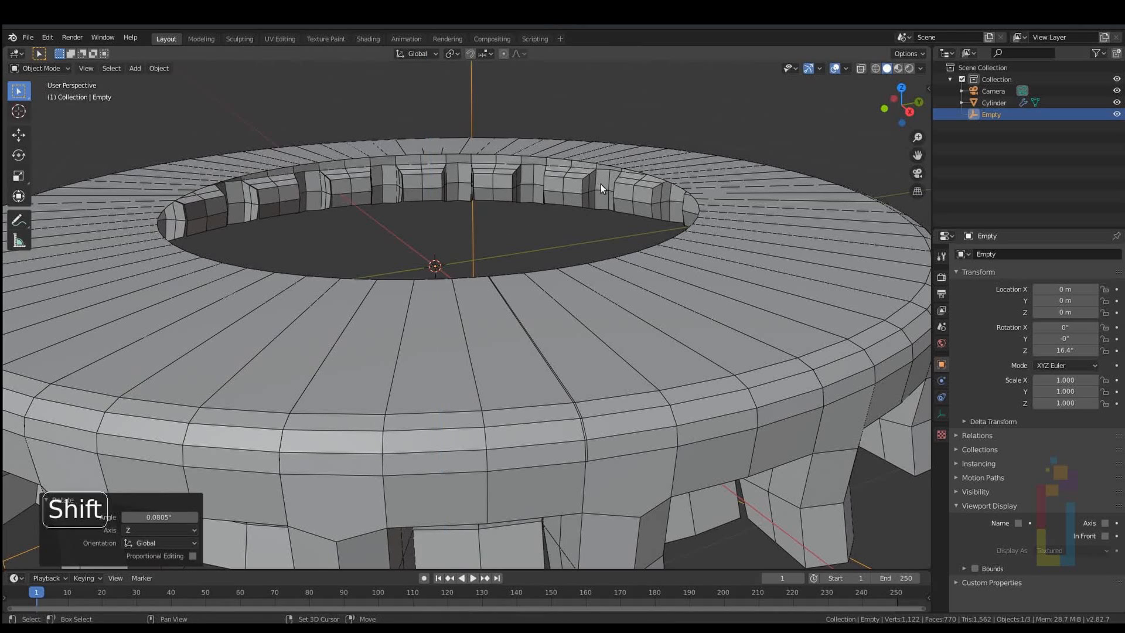
Step: Check the seam between the first and last segments up close and apply the cylinder's Array modifier
scroll(586, 463, up, 3)
shift+middle_drag(620, 449, 489, 252)
scroll(490, 304, up, 2)
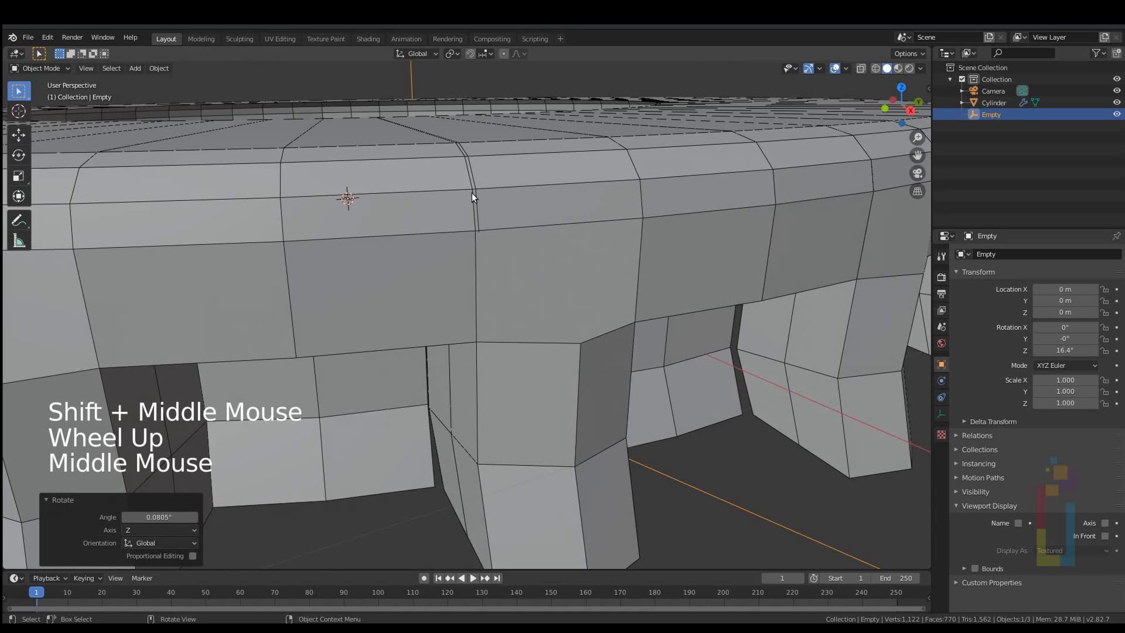
click(427, 167)
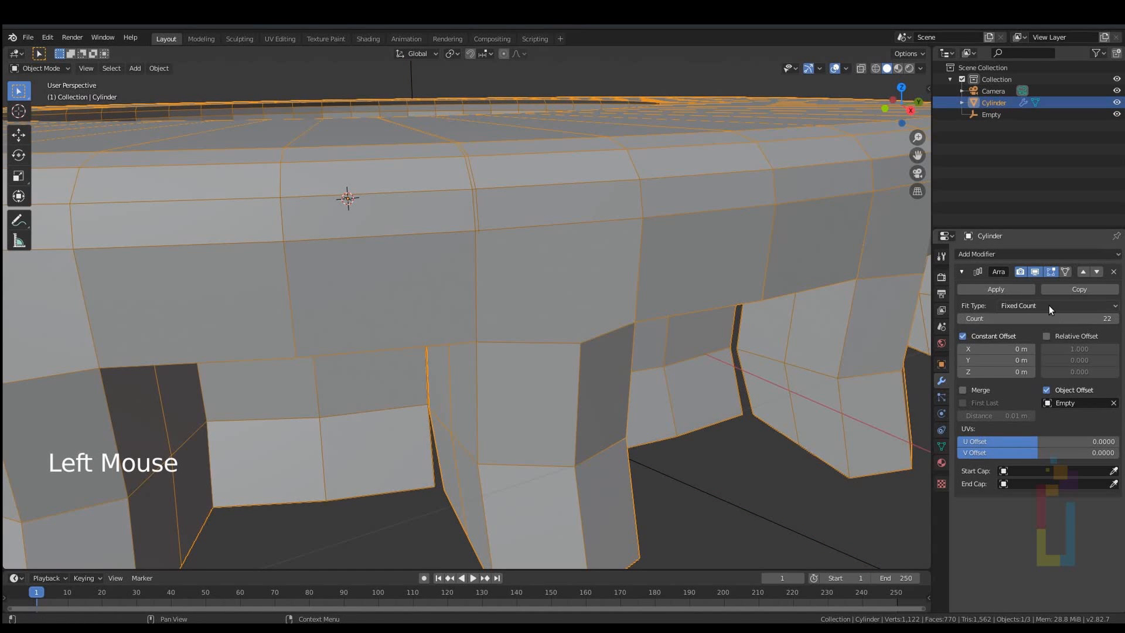
click(1006, 289)
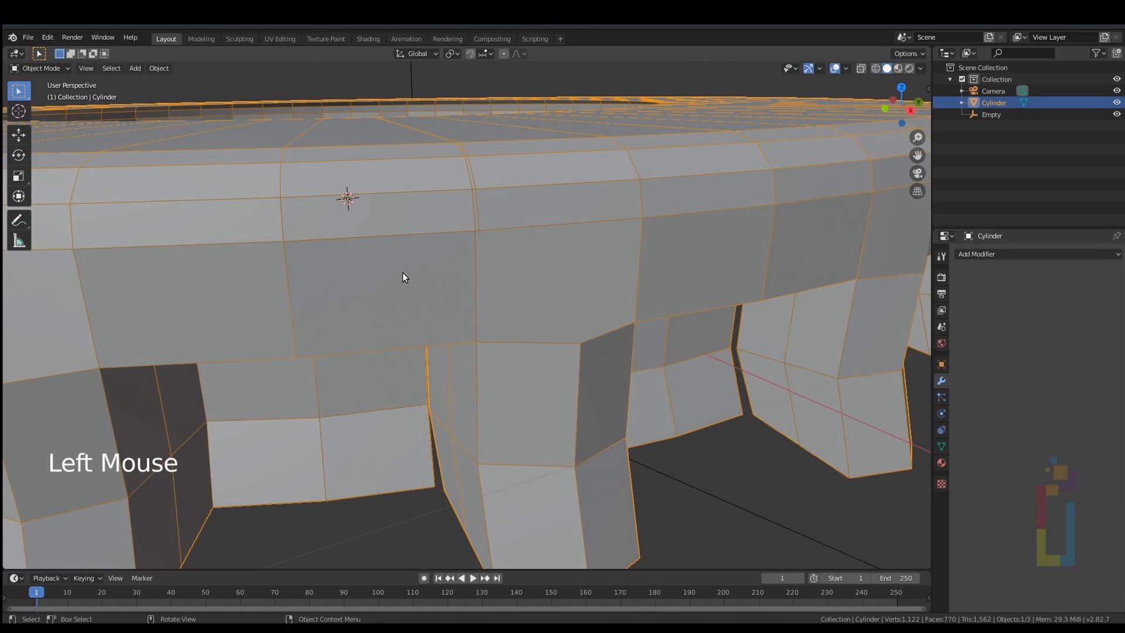
Step: Merge all of the cylinder's vertices by distance in Edit Mode
key(Tab)
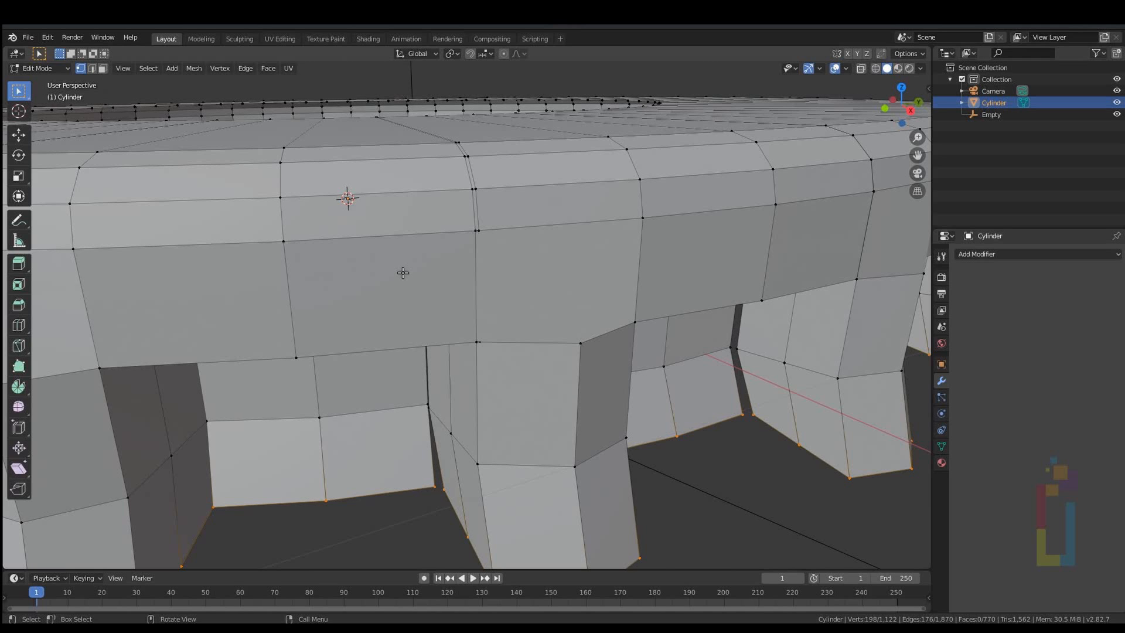
key(a)
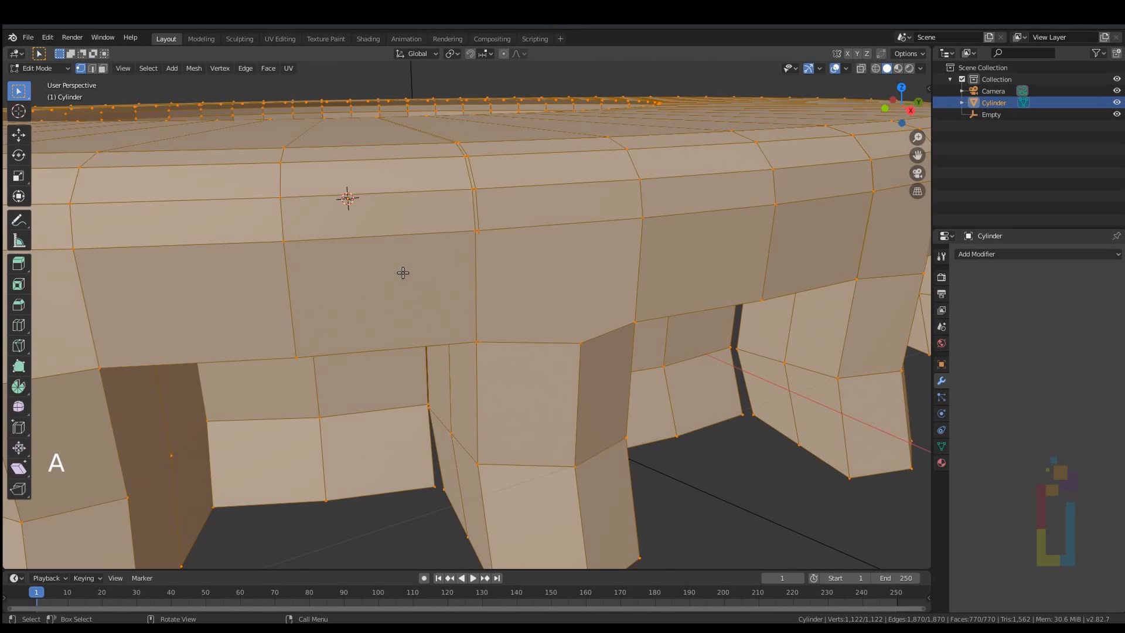
scroll(405, 273, down, 2)
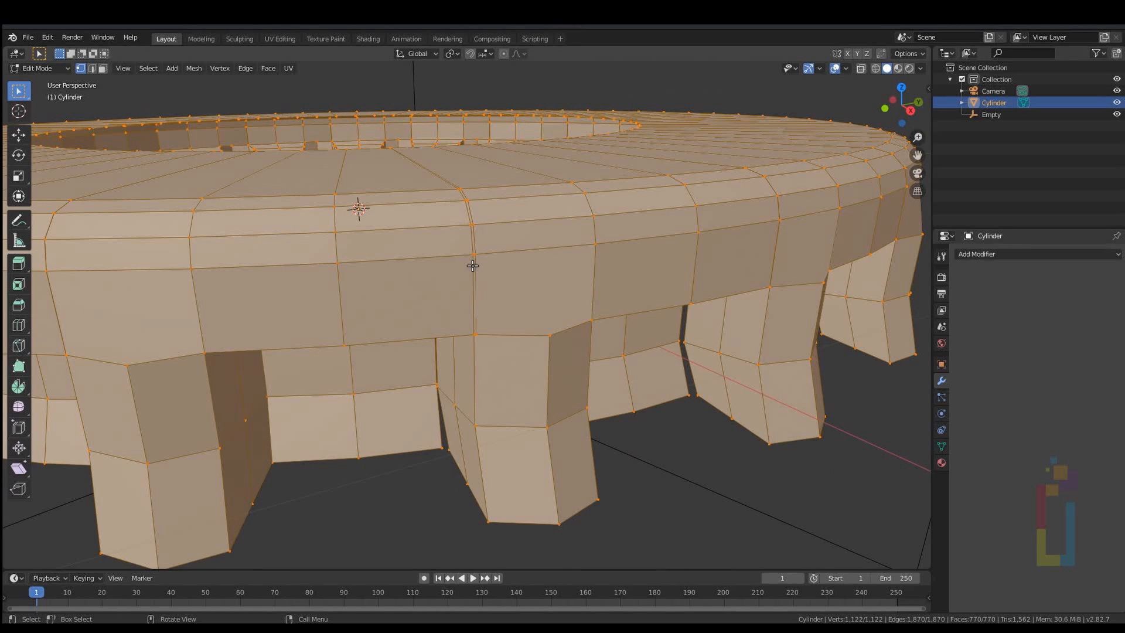
key(alt+m)
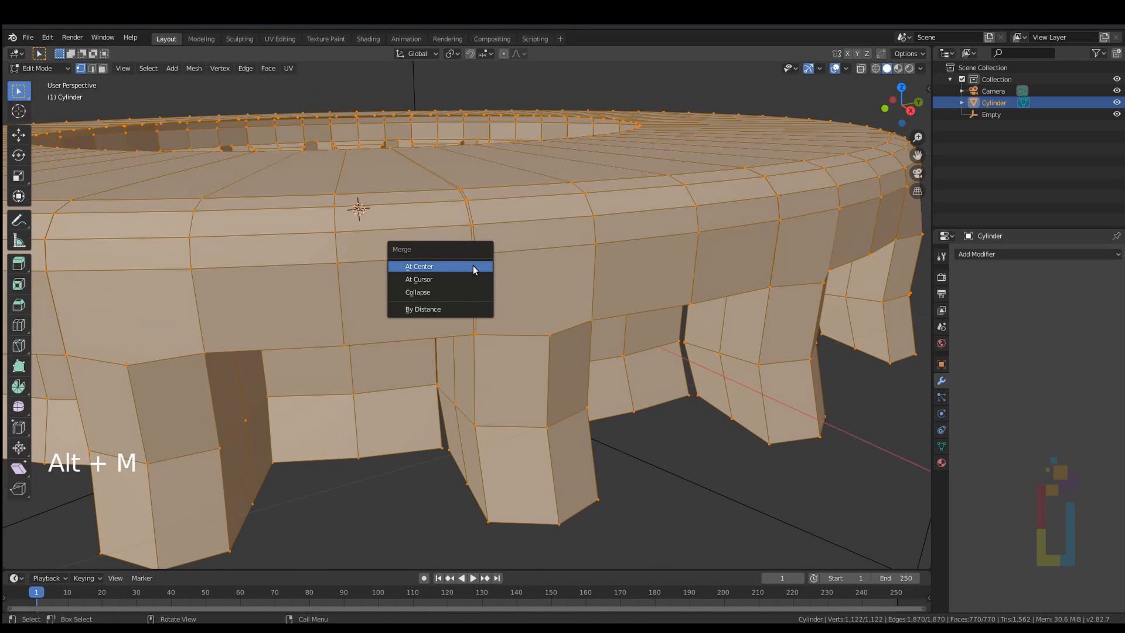
click(434, 309)
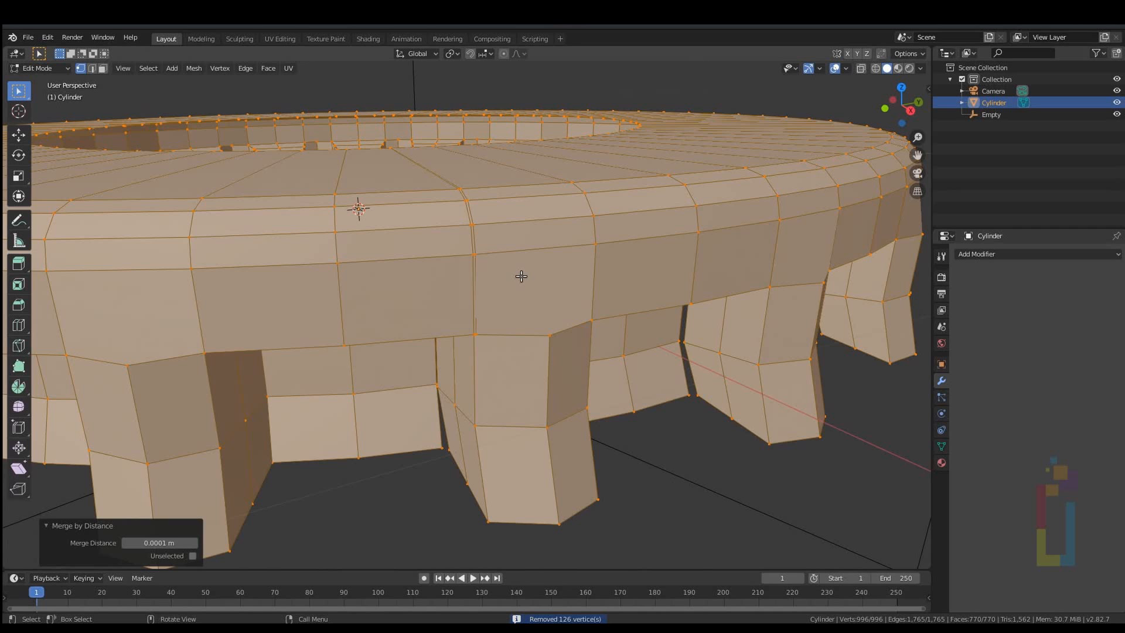
Step: Increase the merge distance to 0.0101 m so the doubled vertices along the ring's seam are welded
scroll(510, 272, up, 1)
middle_drag(510, 273, 494, 251)
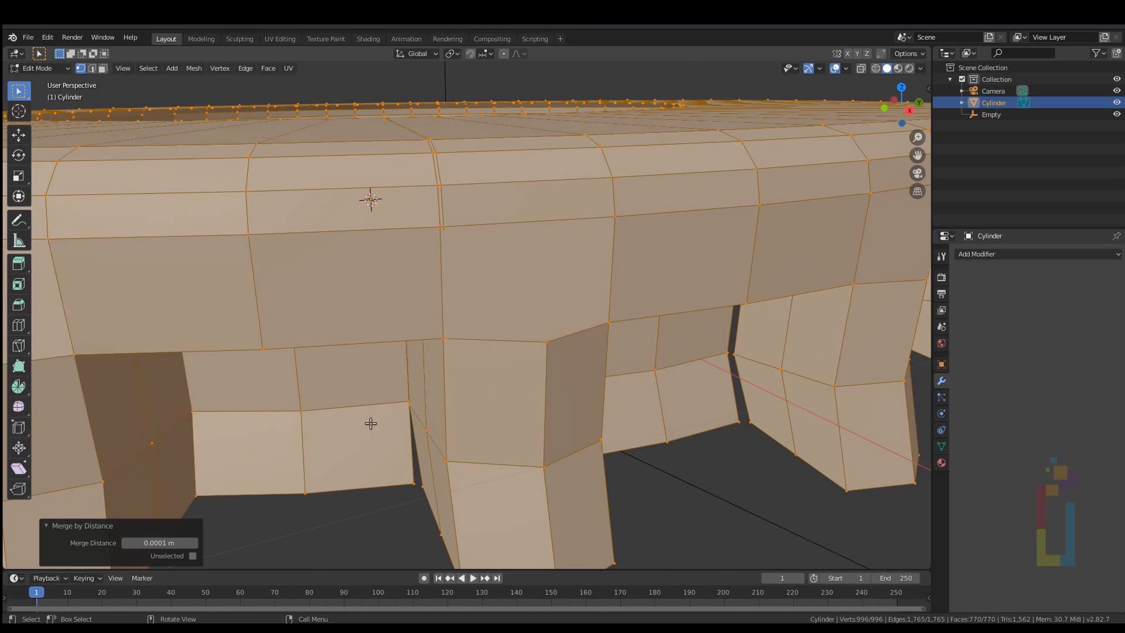
middle_drag(427, 440, 428, 422)
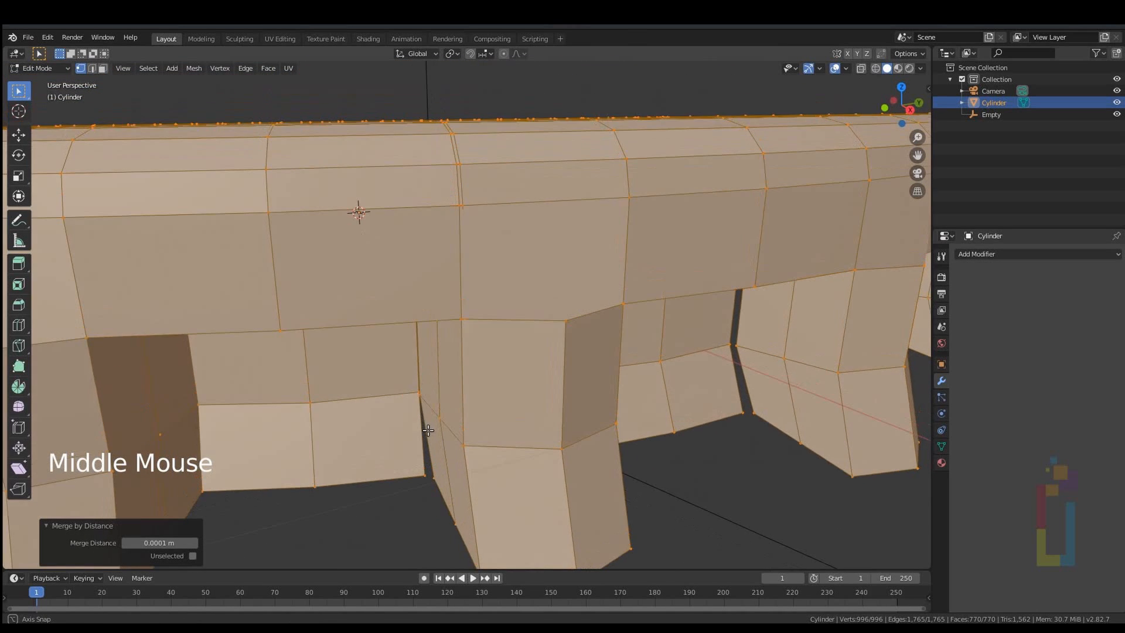
shift+click(158, 542)
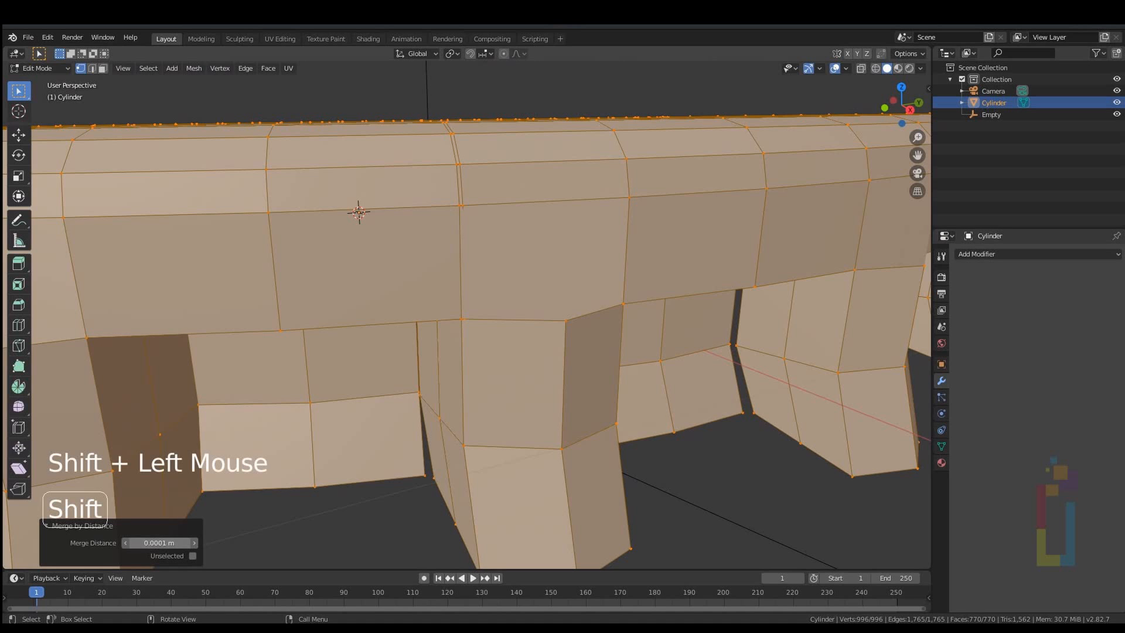
shift+drag(159, 542, 160, 547)
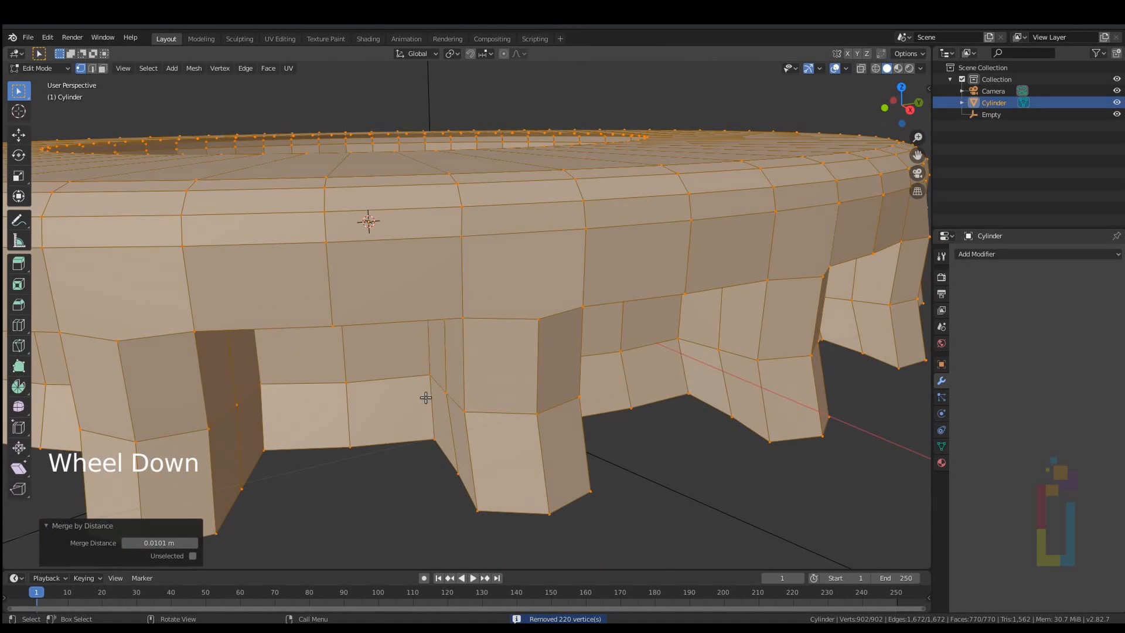
Step: Select the inner edge loop of the ring's top surface and fill the hole with a face
scroll(426, 397, down, 2)
middle_drag(425, 398, 486, 375)
scroll(486, 375, down, 1)
shift+middle_drag(487, 375, 515, 410)
scroll(478, 327, up, 1)
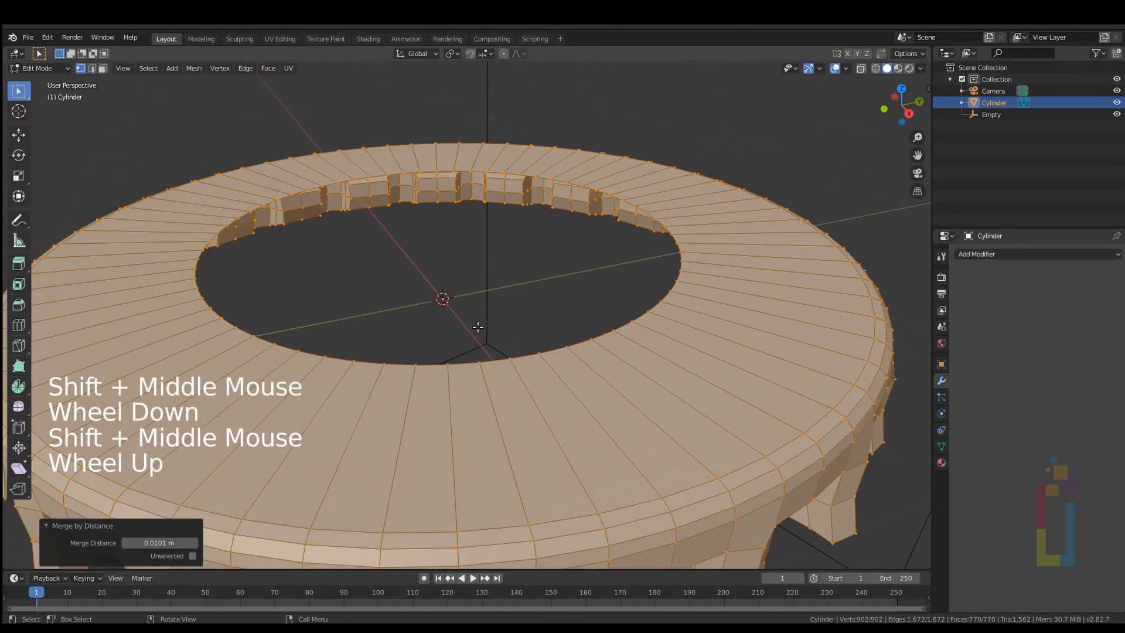
scroll(478, 327, up, 1)
alt+click(495, 371)
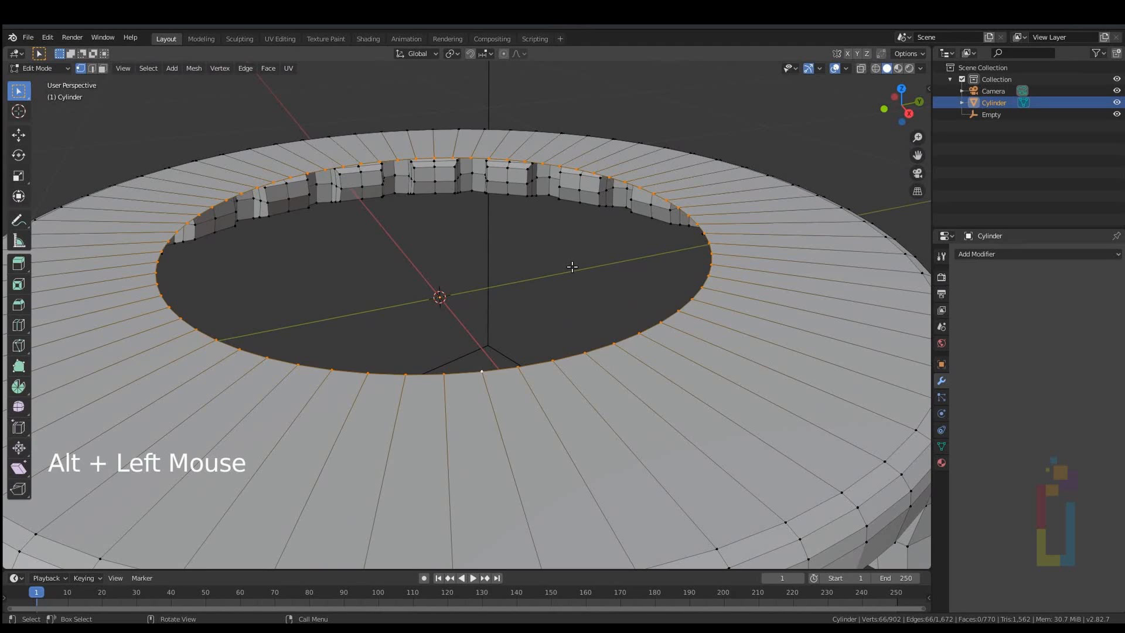
key(f)
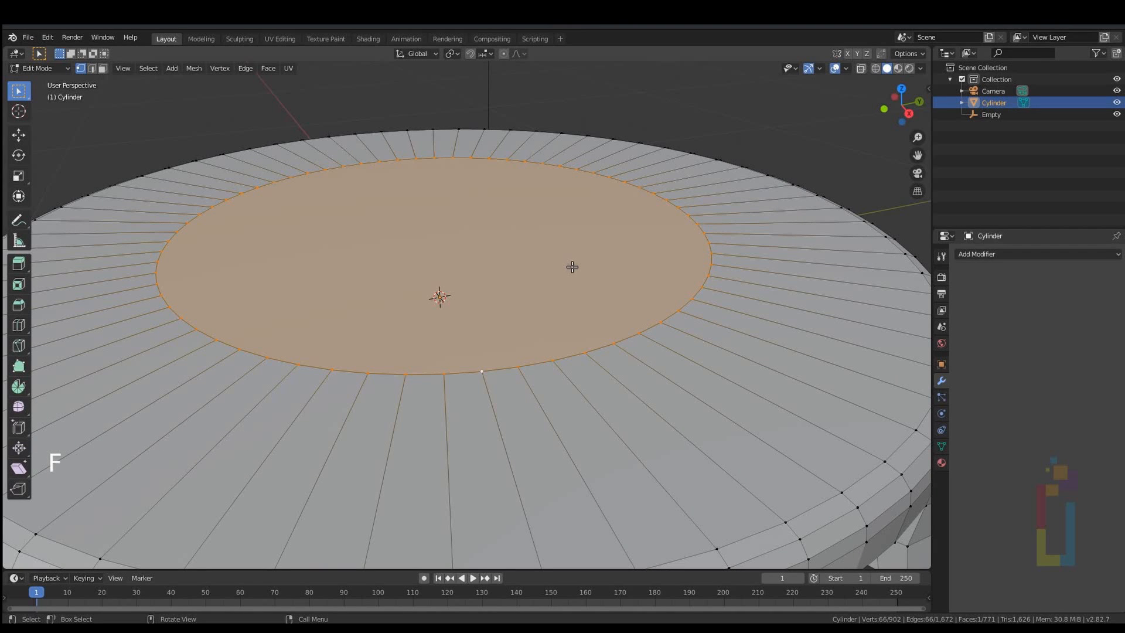
Step: Search the add-ons in Blender's preferences for "f2"
click(47, 37)
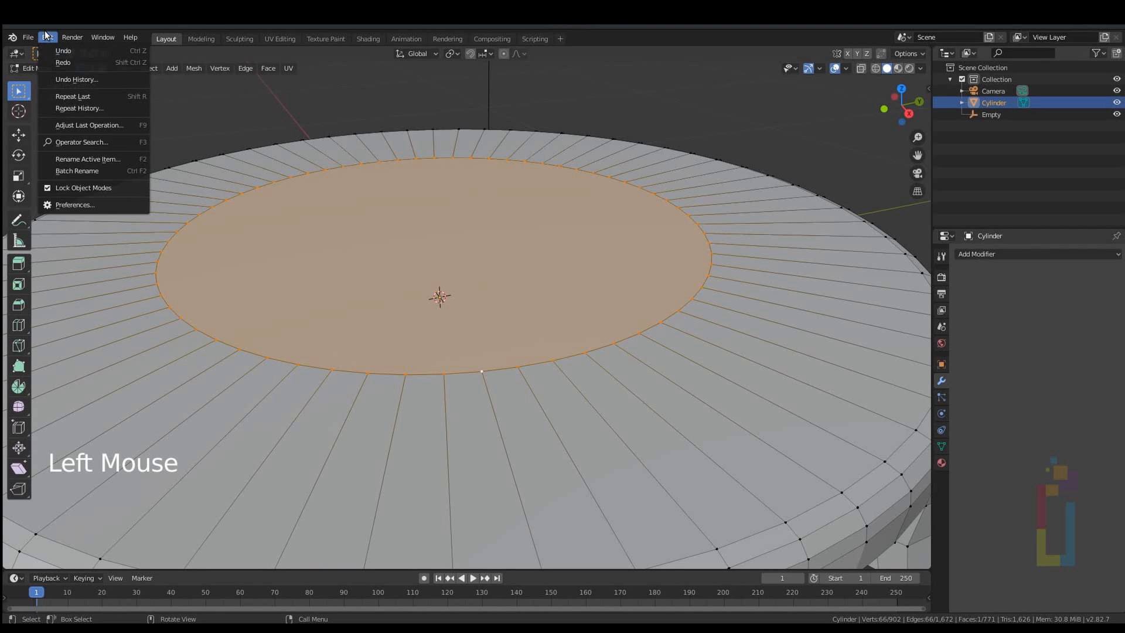
click(66, 205)
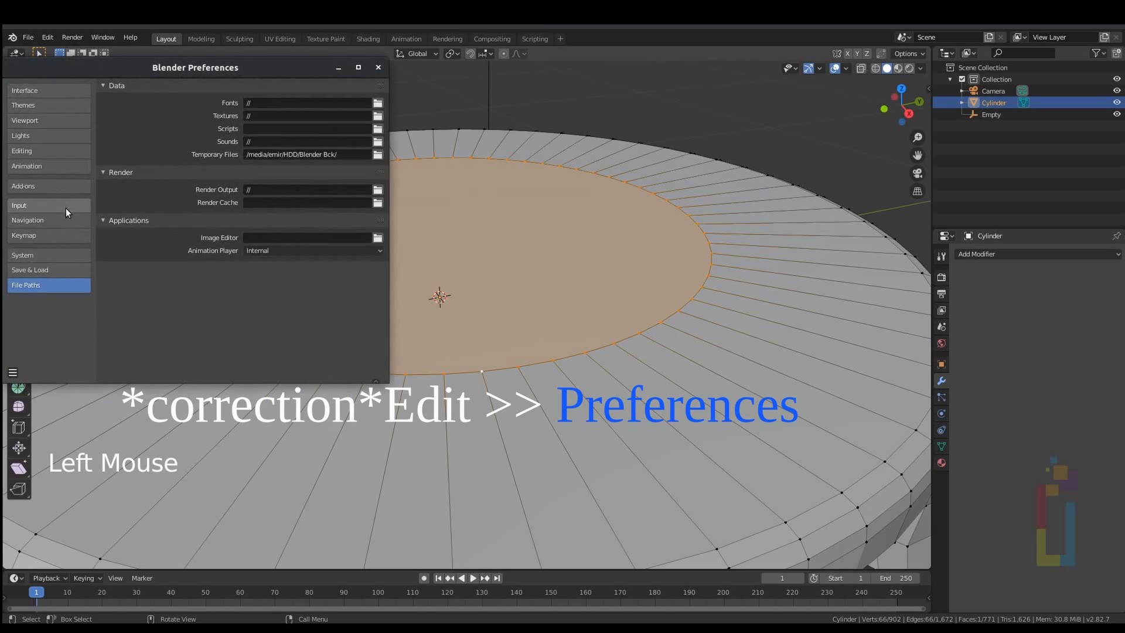
click(37, 186)
click(324, 103)
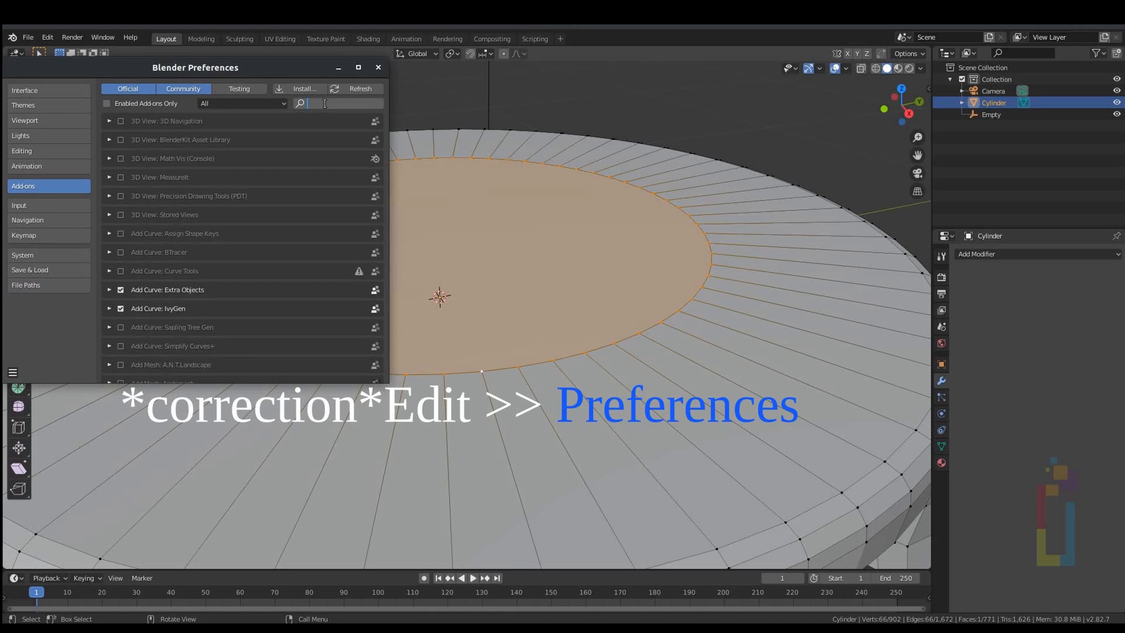
text(f2)
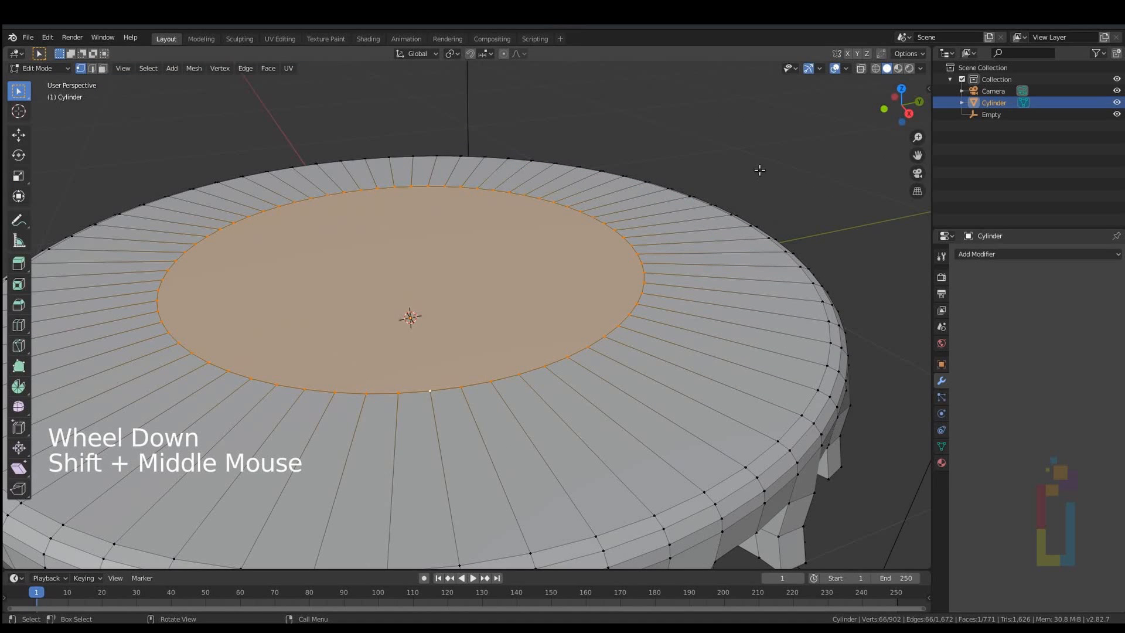
Step: Inset the cap's central top face by about 0.56 m and merge the inset vertices at center, finishing in Object Mode
key(i)
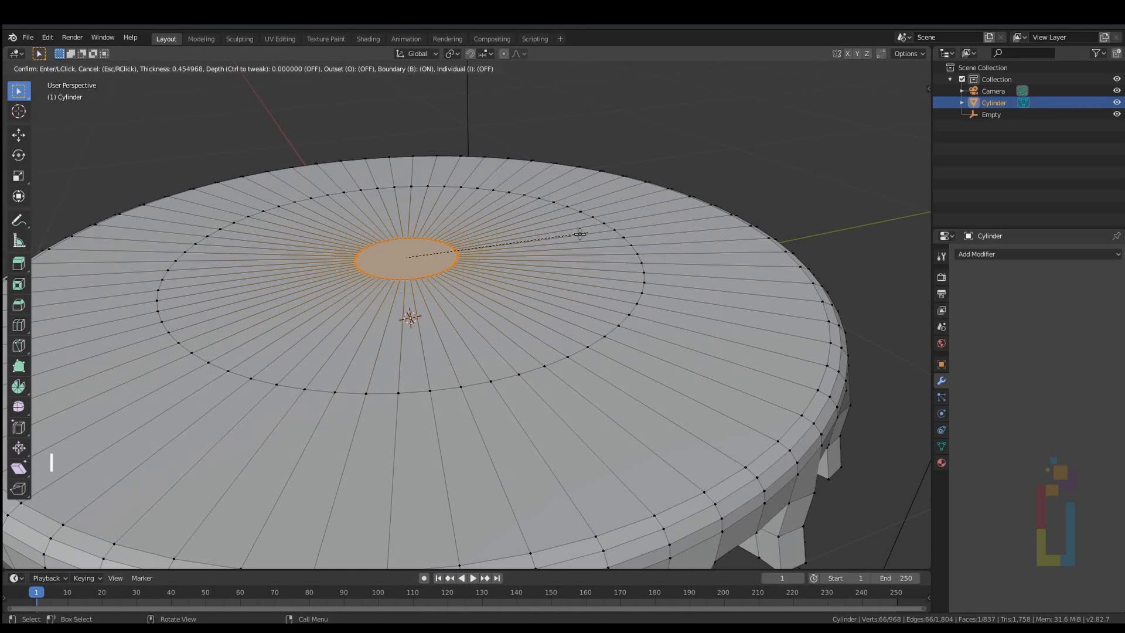
click(545, 235)
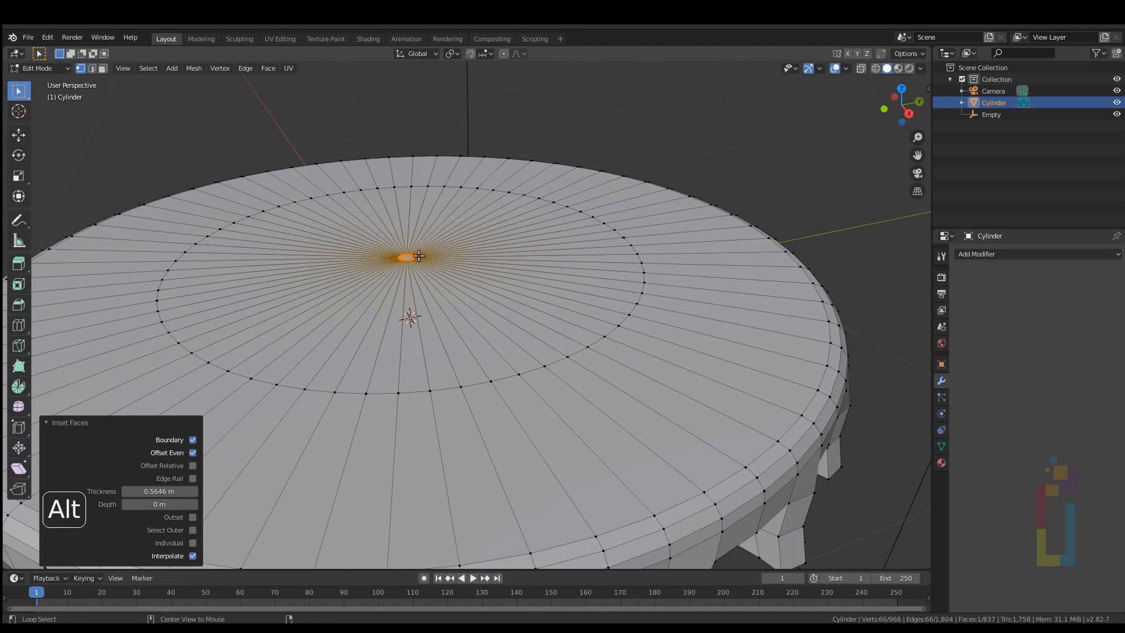
key(alt+m)
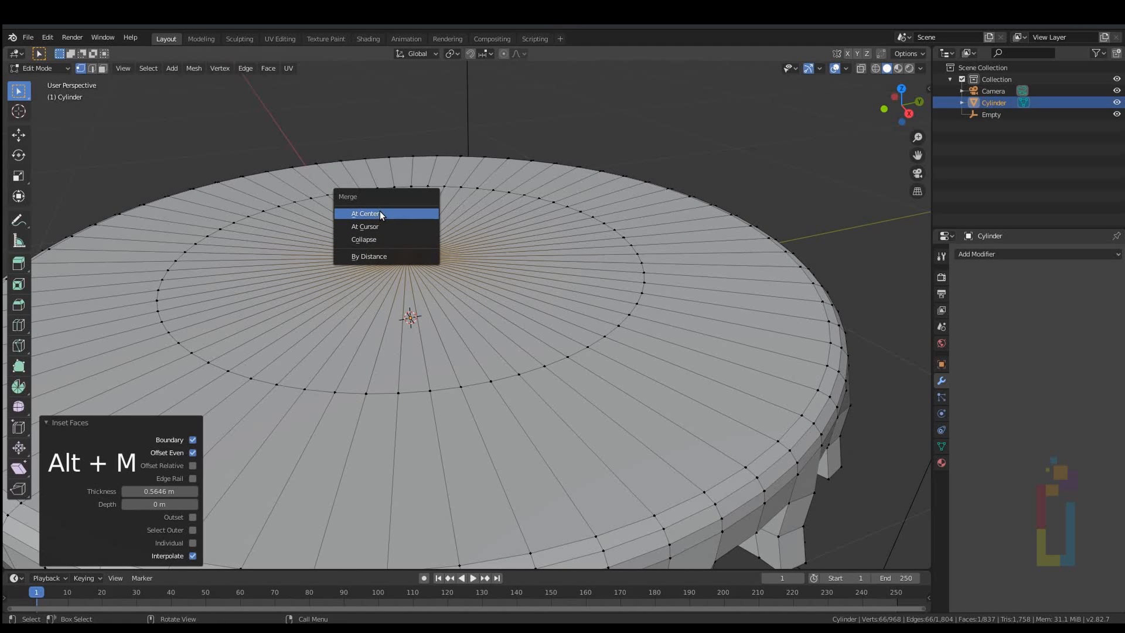
click(365, 213)
scroll(378, 213, down, 2)
shift+middle_drag(379, 213, 523, 263)
scroll(523, 263, down, 2)
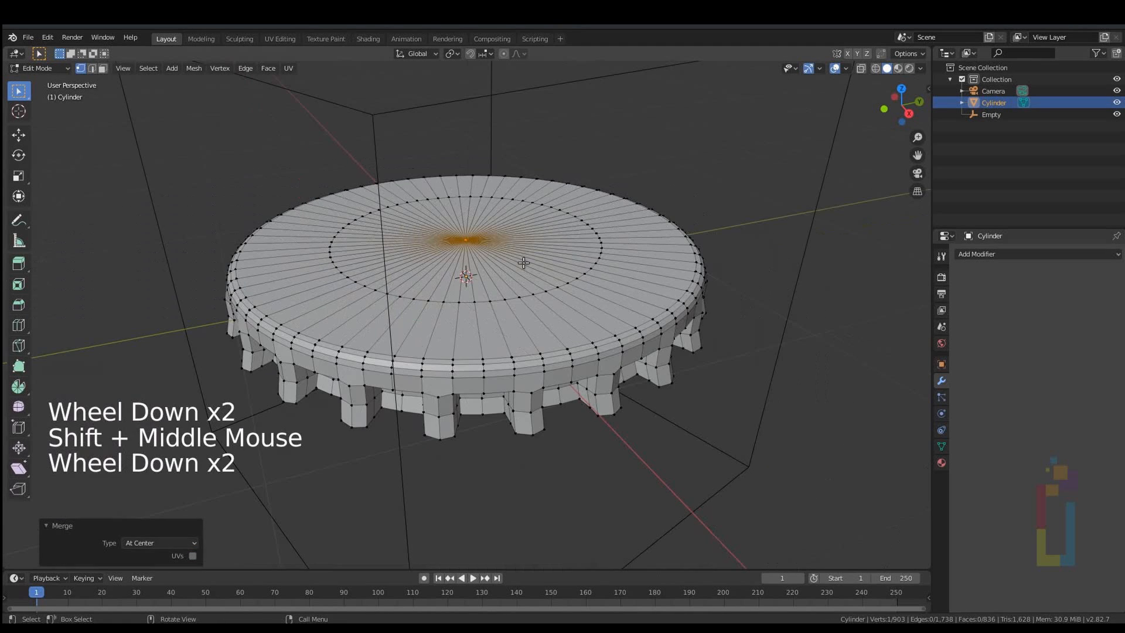
key(Tab)
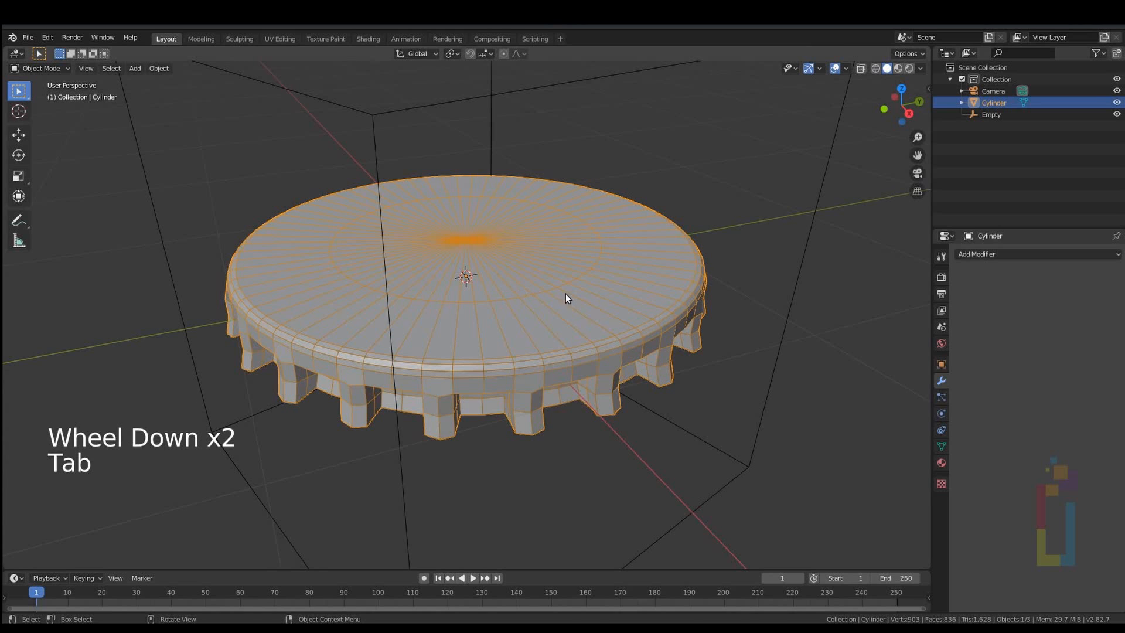
Step: Turn off the wireframe display of the cap and shade the object smooth
click(940, 364)
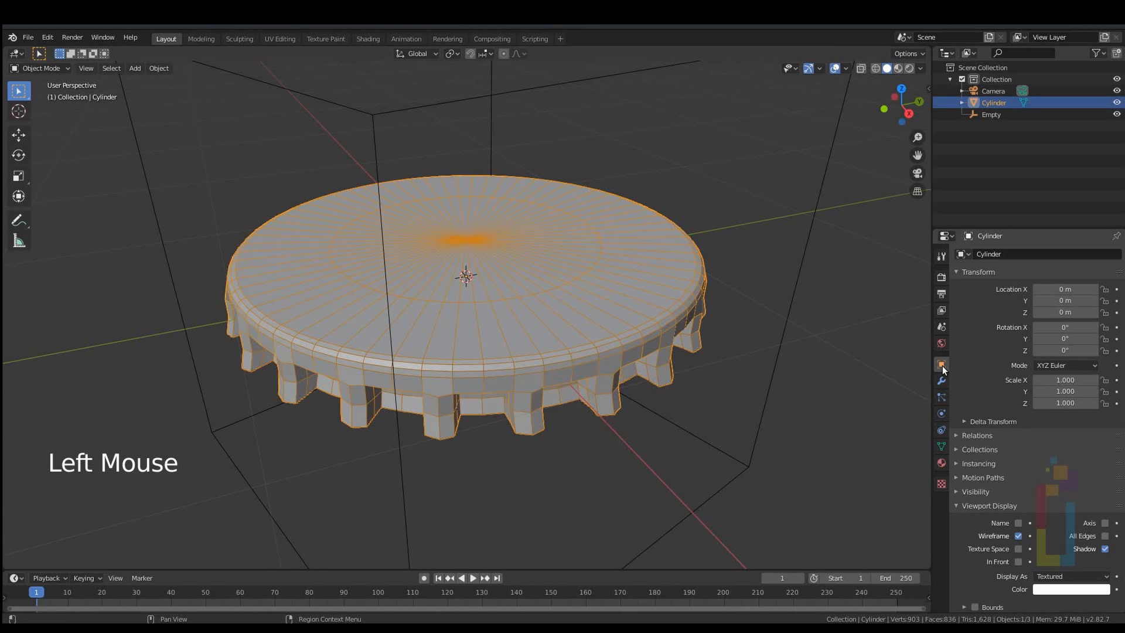
click(1018, 536)
click(957, 506)
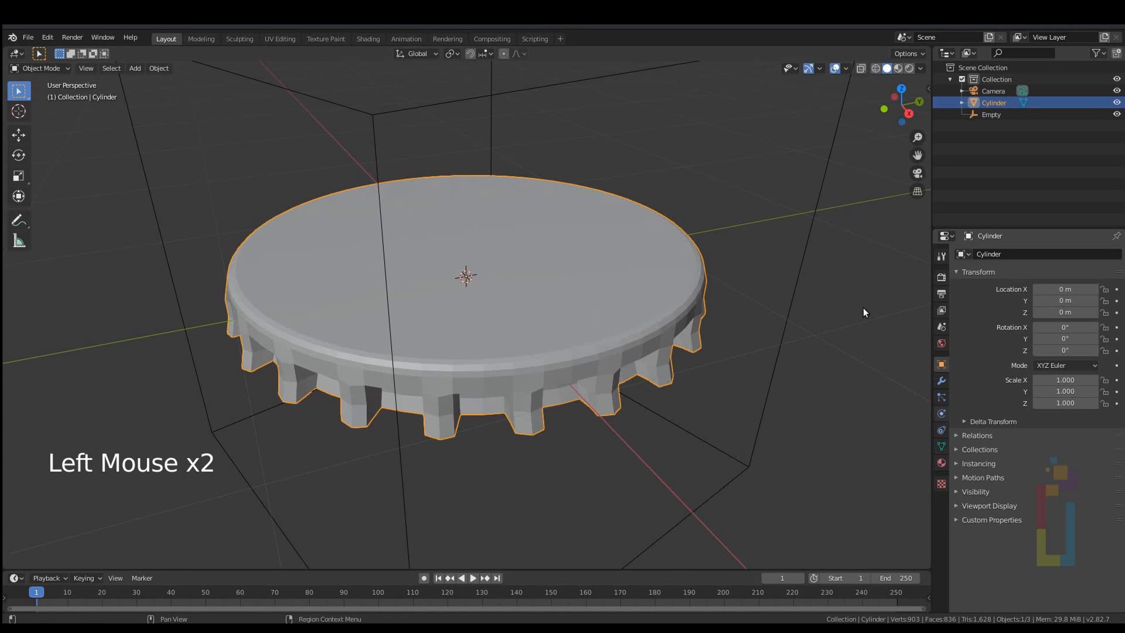
right_click(491, 321)
click(490, 321)
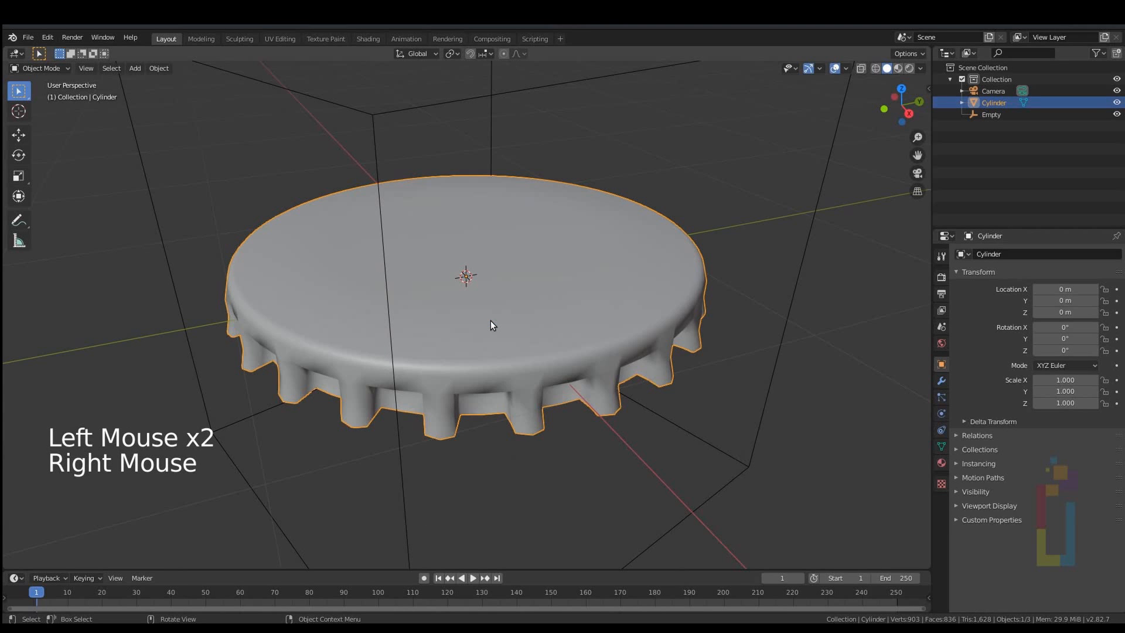
Step: Add a level 2 Subdivision Surface modifier to the cap
scroll(564, 328, up, 2)
mouse_move(564, 327)
middle_down()
mouse_move(571, 316)
mouse_move(557, 315)
middle_up()
shift+middle_drag(557, 315, 543, 314)
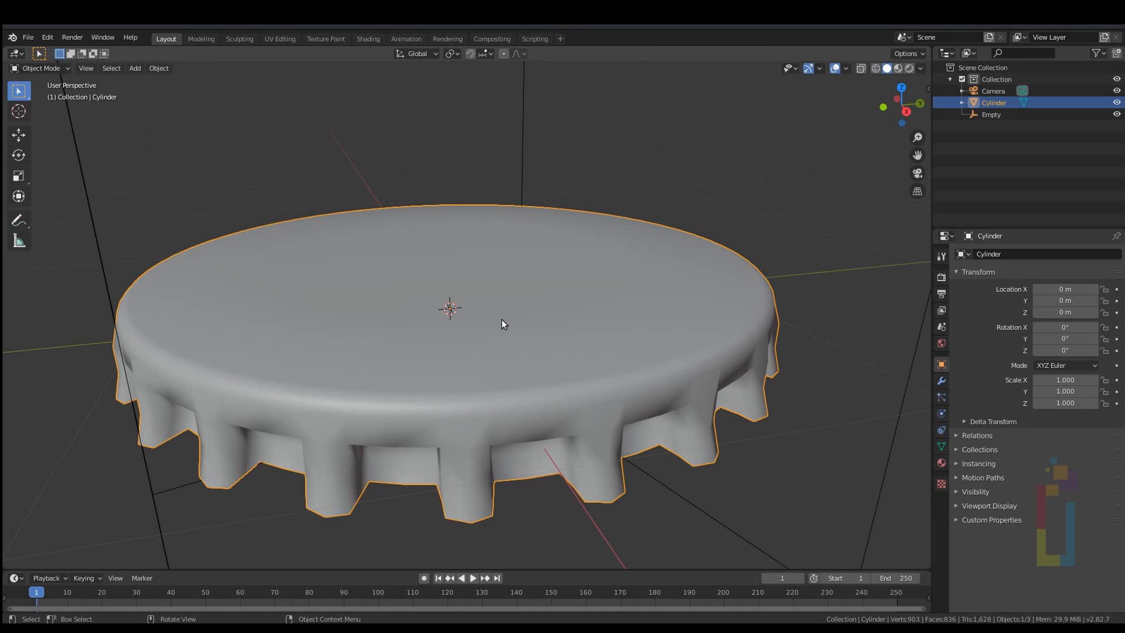
key(ctrl)
key(ctrl+2)
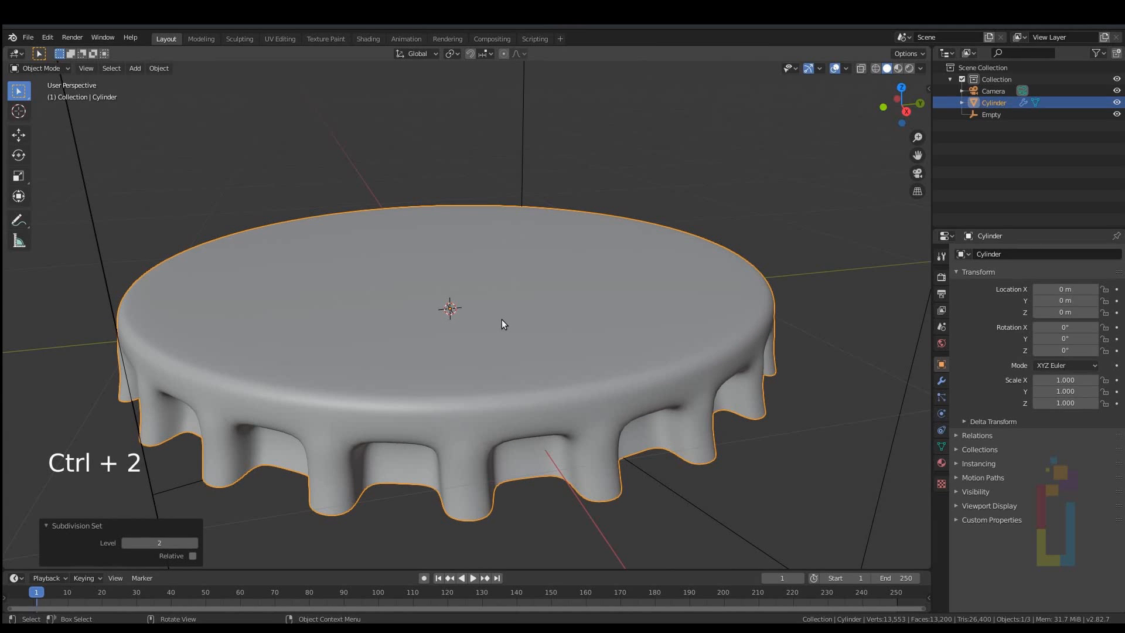
Step: Select the cap's entire mesh in Edit Mode and set the transform pivot point to Median Point
middle_drag(526, 336, 530, 275)
click(942, 381)
middle_drag(658, 304, 396, 280)
key(Tab)
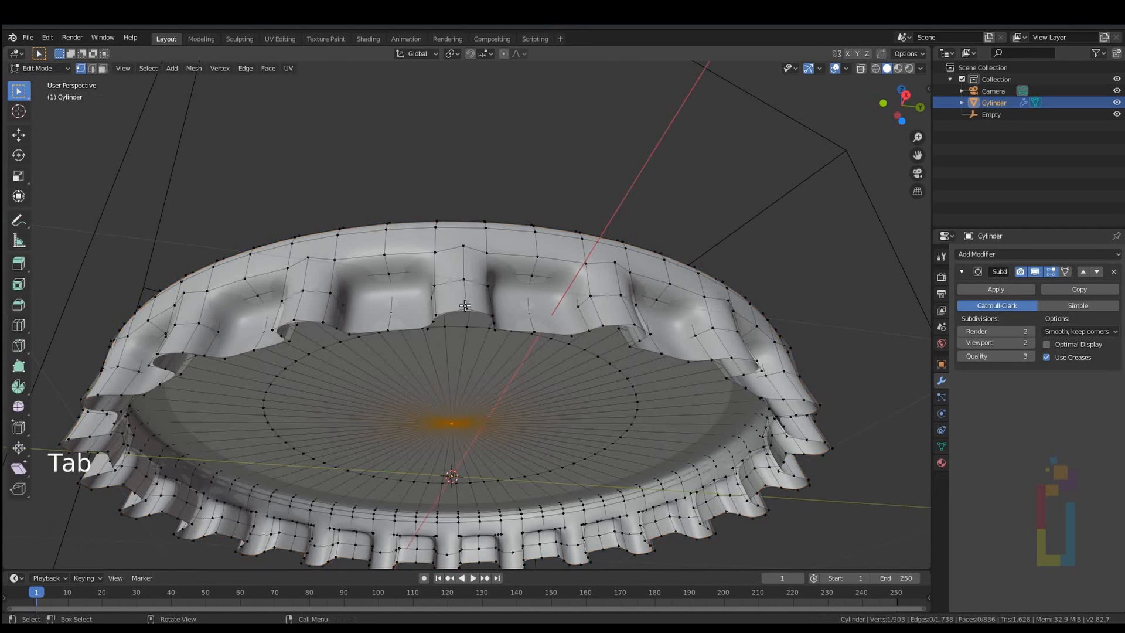
scroll(508, 305, up, 3)
shift+middle_drag(509, 305, 515, 287)
middle_drag(516, 287, 527, 279)
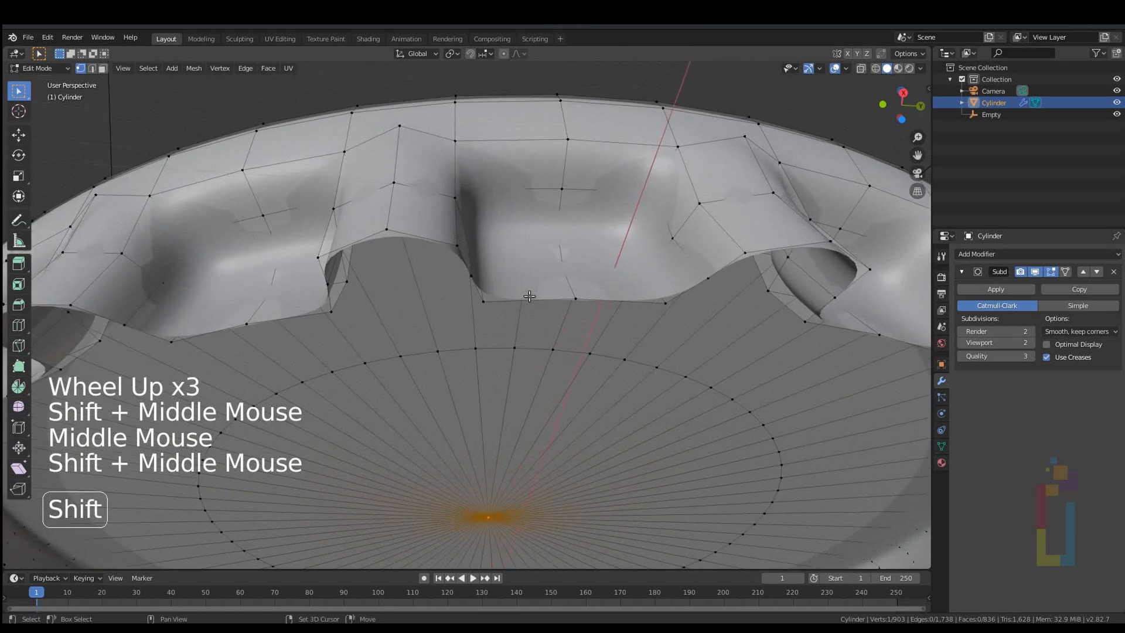
scroll(527, 279, down, 2)
key(a)
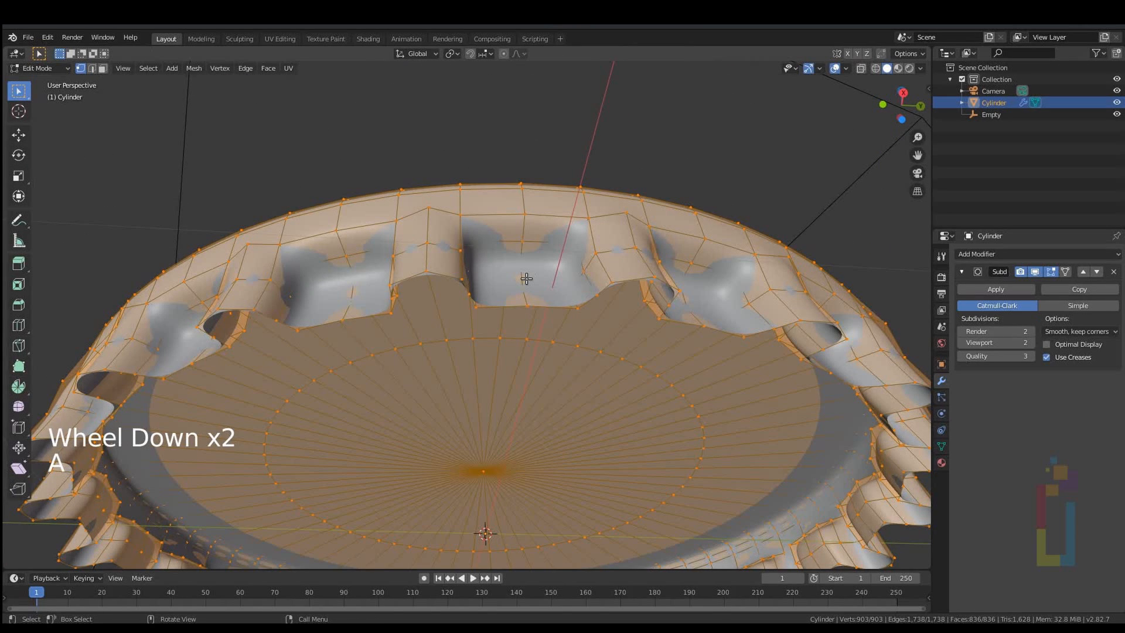
click(458, 56)
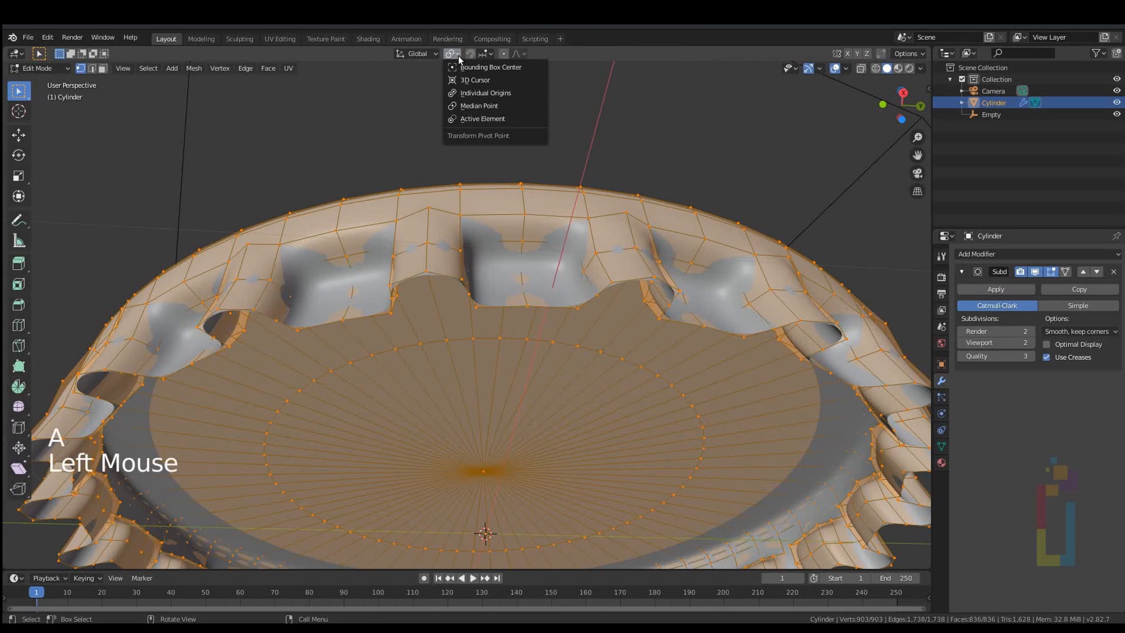
click(479, 110)
Step: Extrude the selected faces along their normals by about 0.0214 m to give the cap wall thickness
scroll(469, 176, up, 2)
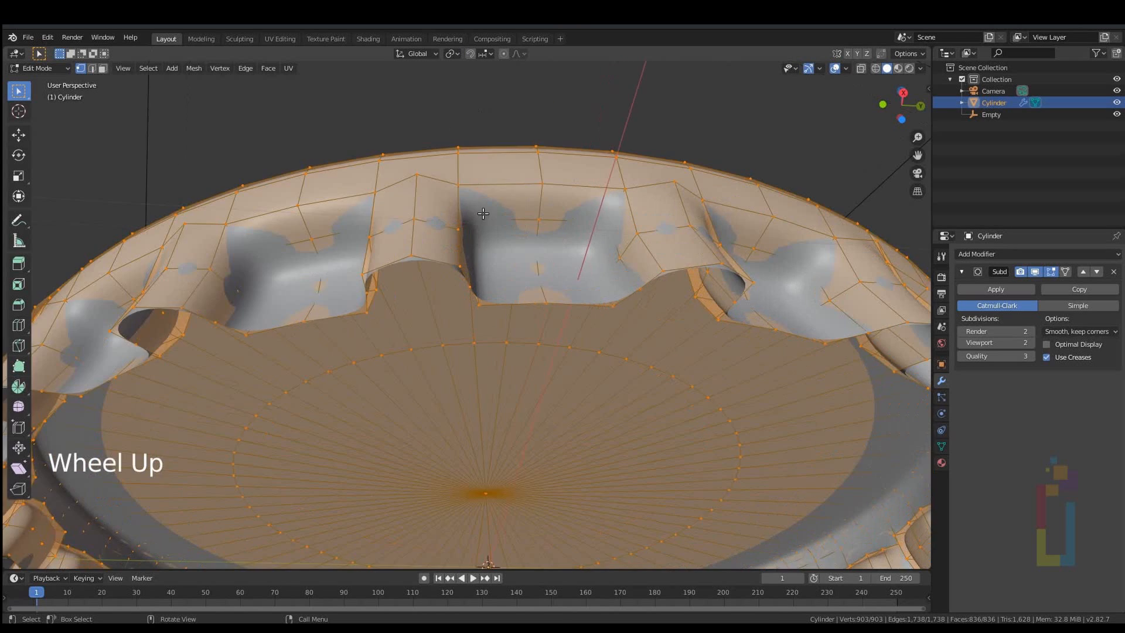
shift+middle_drag(469, 176, 454, 228)
middle_drag(455, 228, 448, 250)
key(F3)
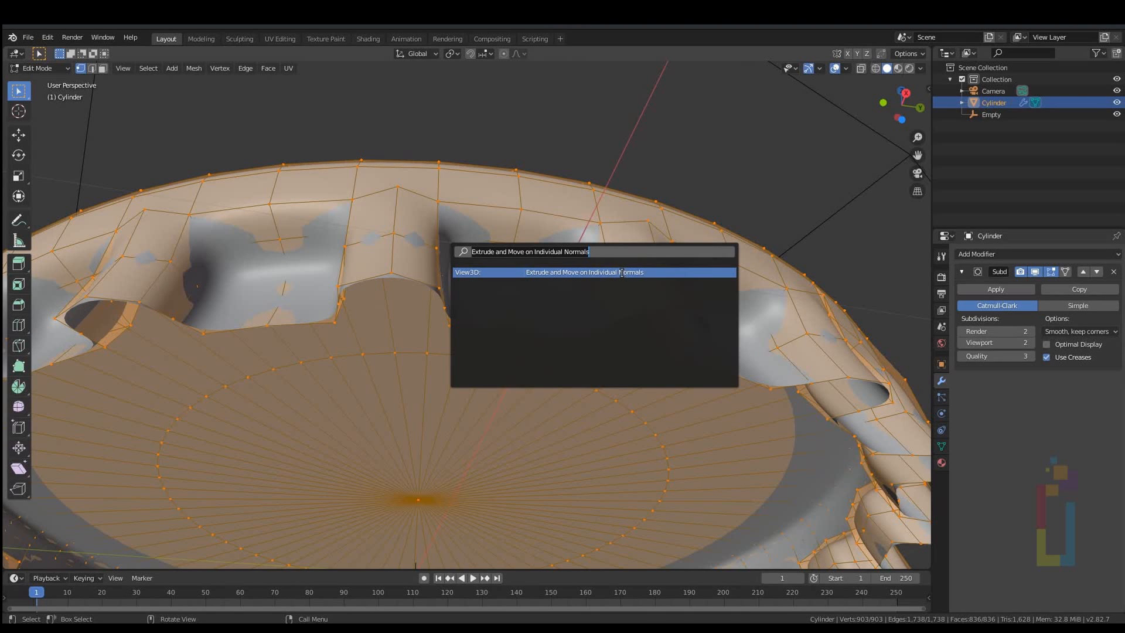
key(Return)
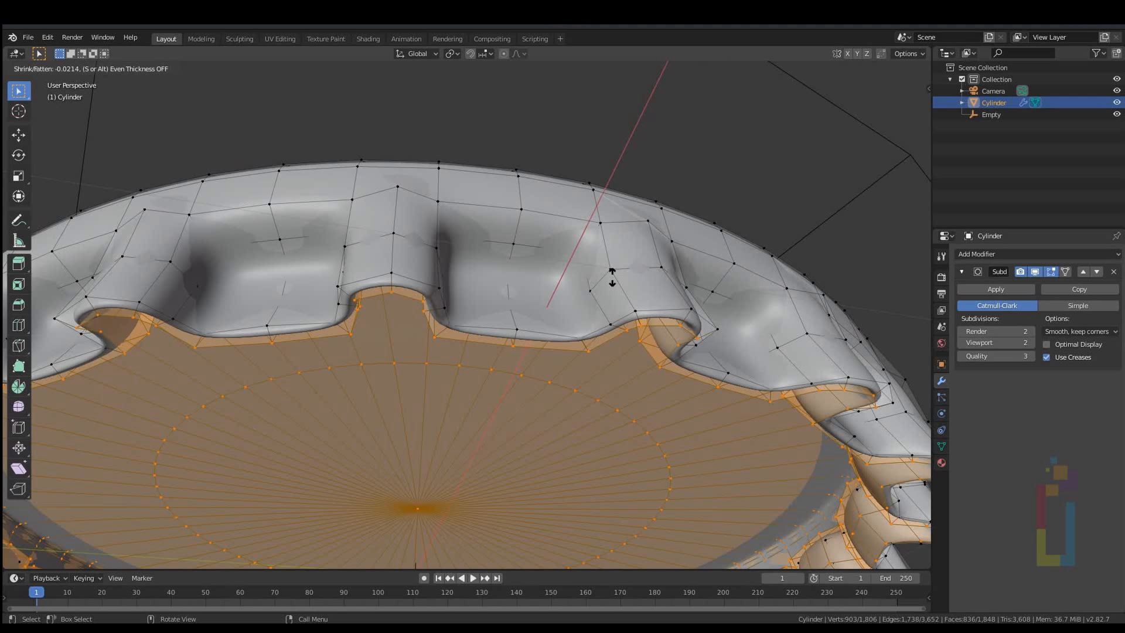
click(612, 277)
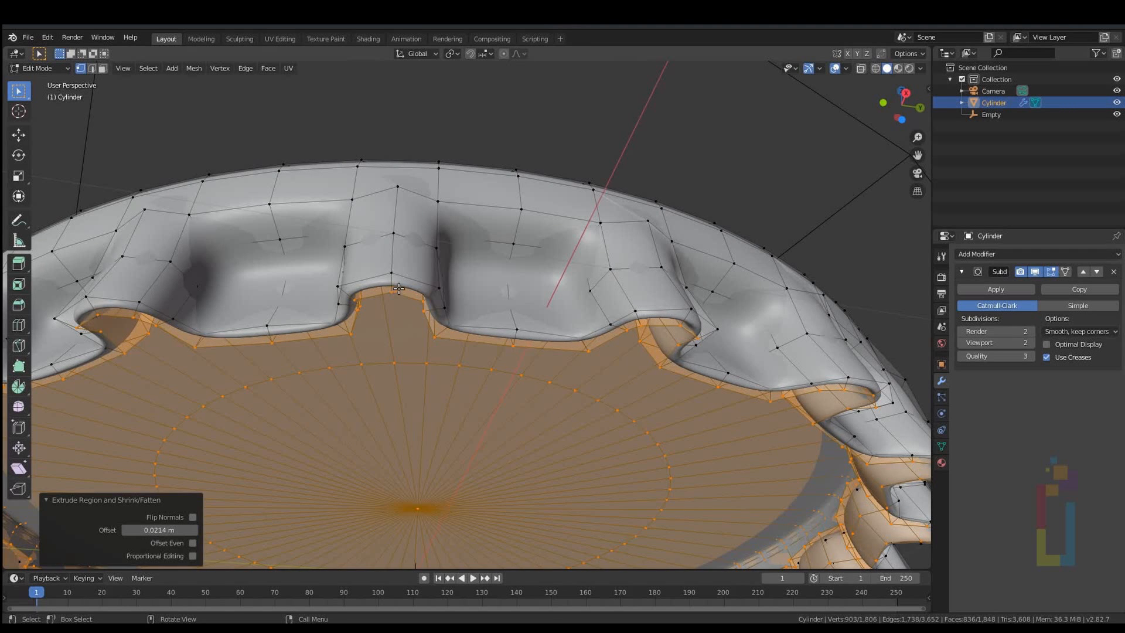
Step: Add three evenly spaced, centred loop cuts around the thickness of the cap's lower rim edge
middle_drag(398, 288, 375, 276)
shift+middle_drag(375, 275, 234, 263)
scroll(199, 261, up, 2)
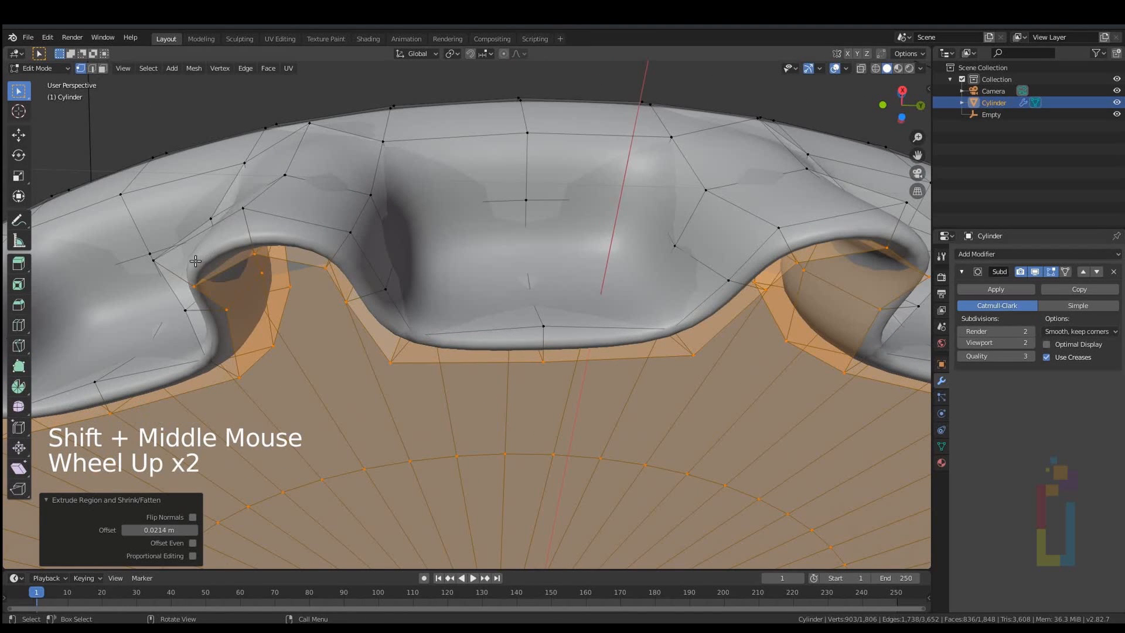
key(ctrl+r)
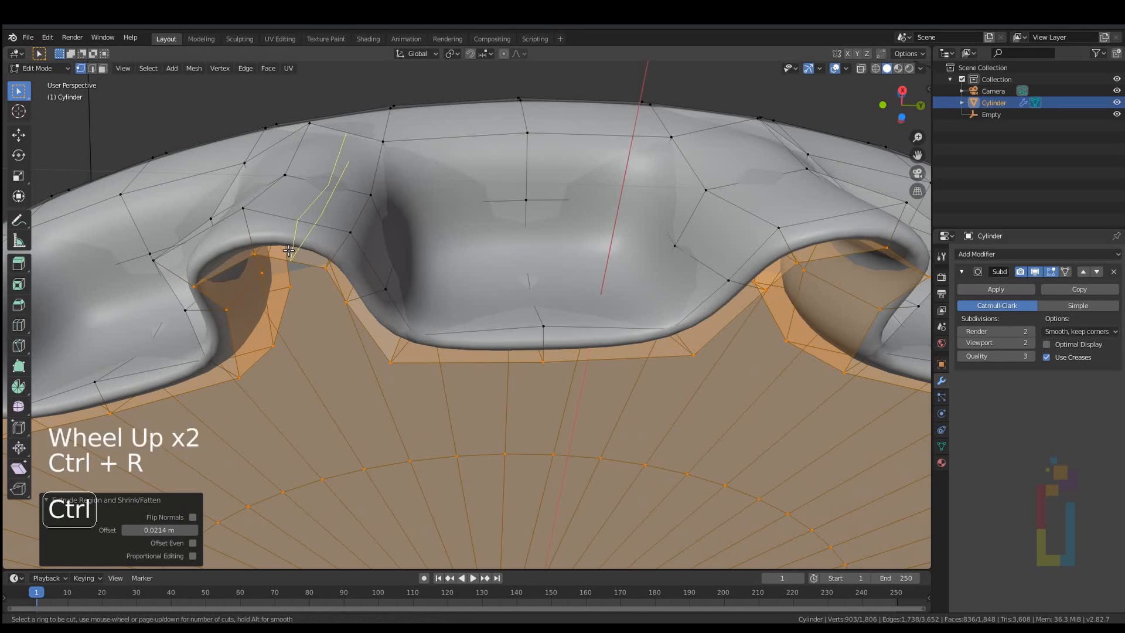
scroll(250, 232, up, 2)
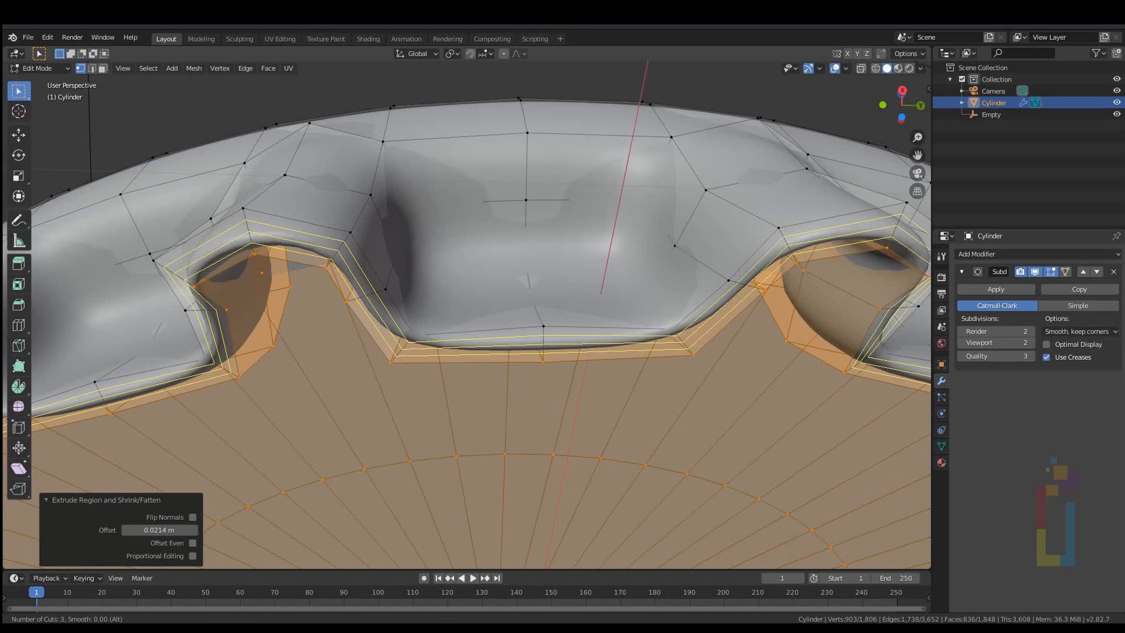
click(253, 234)
right_click(253, 233)
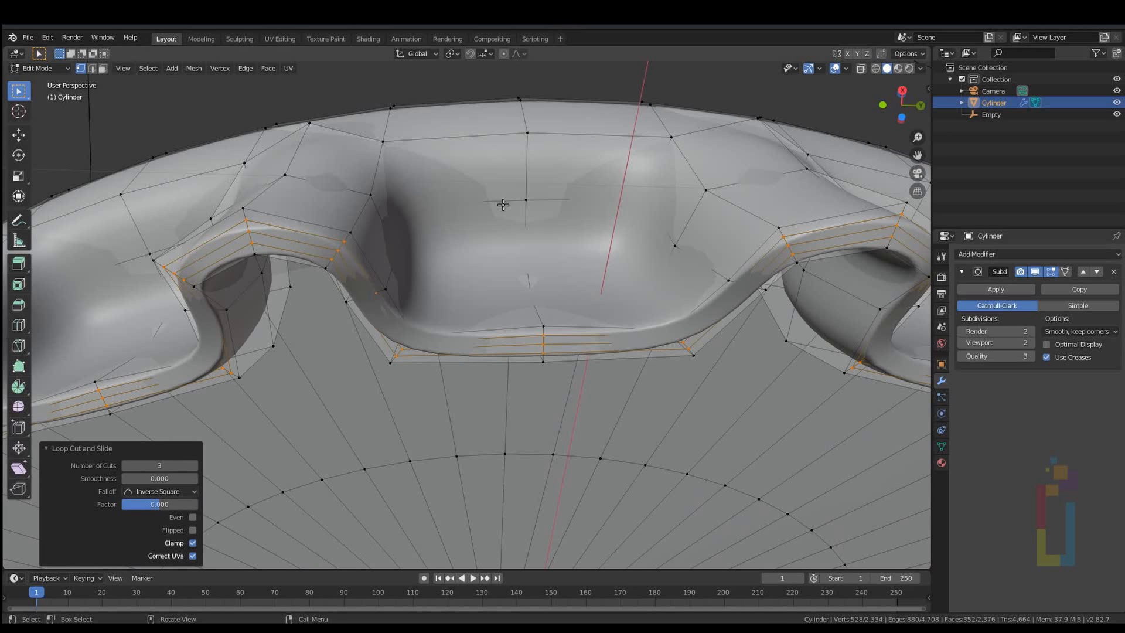
Step: Make the Subdivision modifier display on the edit cage and return to Object Mode
click(1065, 271)
scroll(528, 293, down, 4)
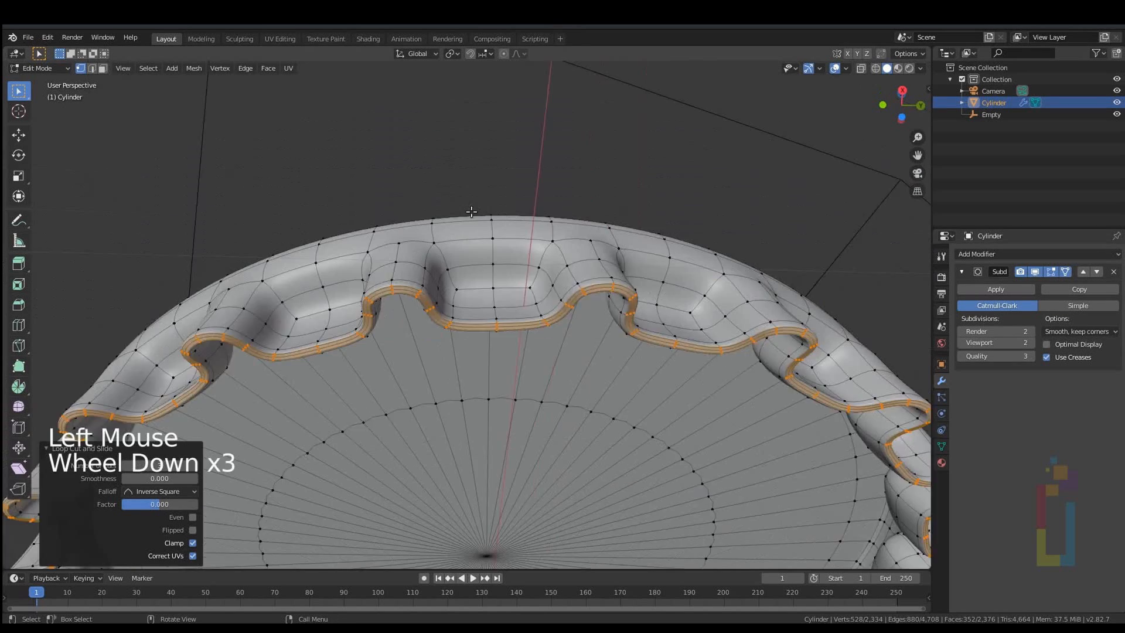
middle_drag(469, 264, 424, 319)
key(Tab)
scroll(426, 321, down, 3)
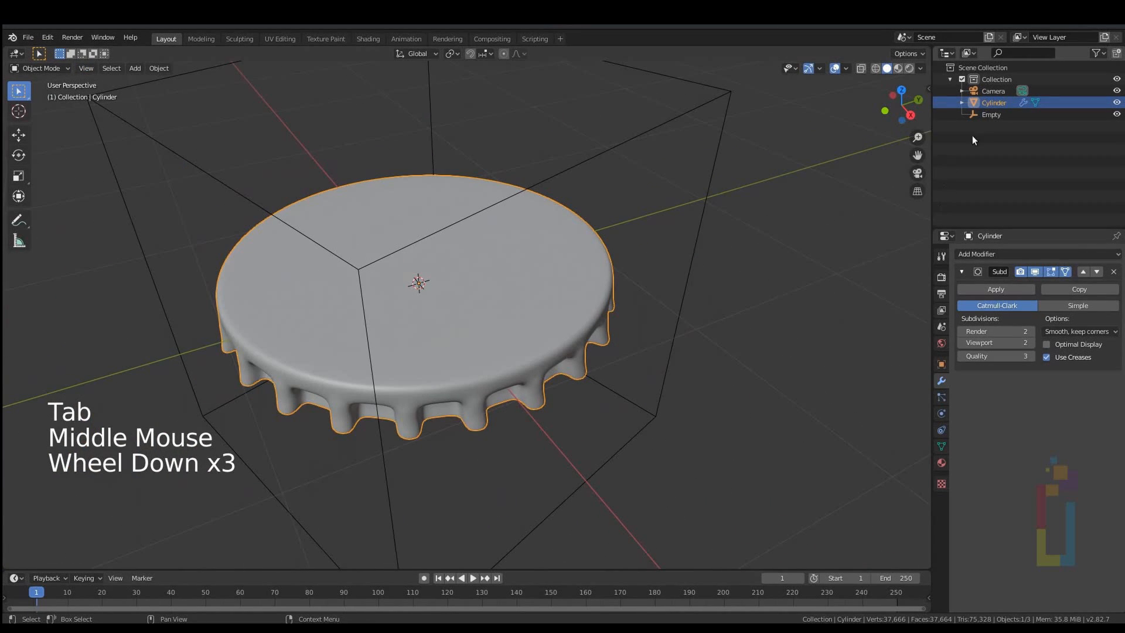
Step: Hide the Empty and switch the viewport's solid shading lighting to MatCap
click(1117, 114)
middle_drag(448, 292, 596, 271)
scroll(555, 319, down, 1)
click(921, 68)
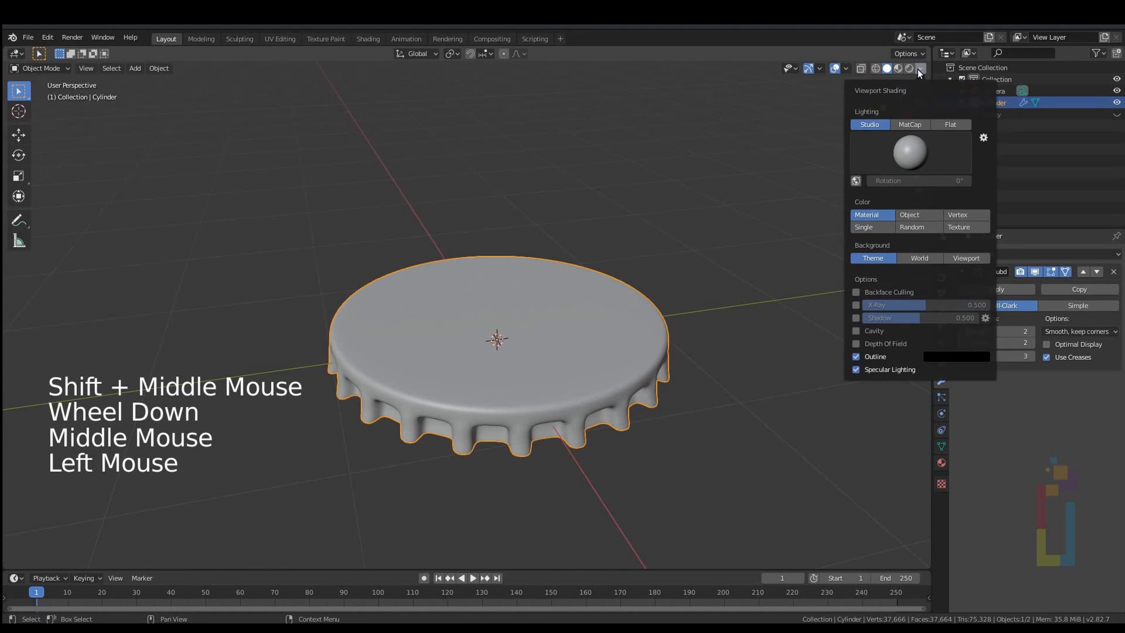
click(909, 125)
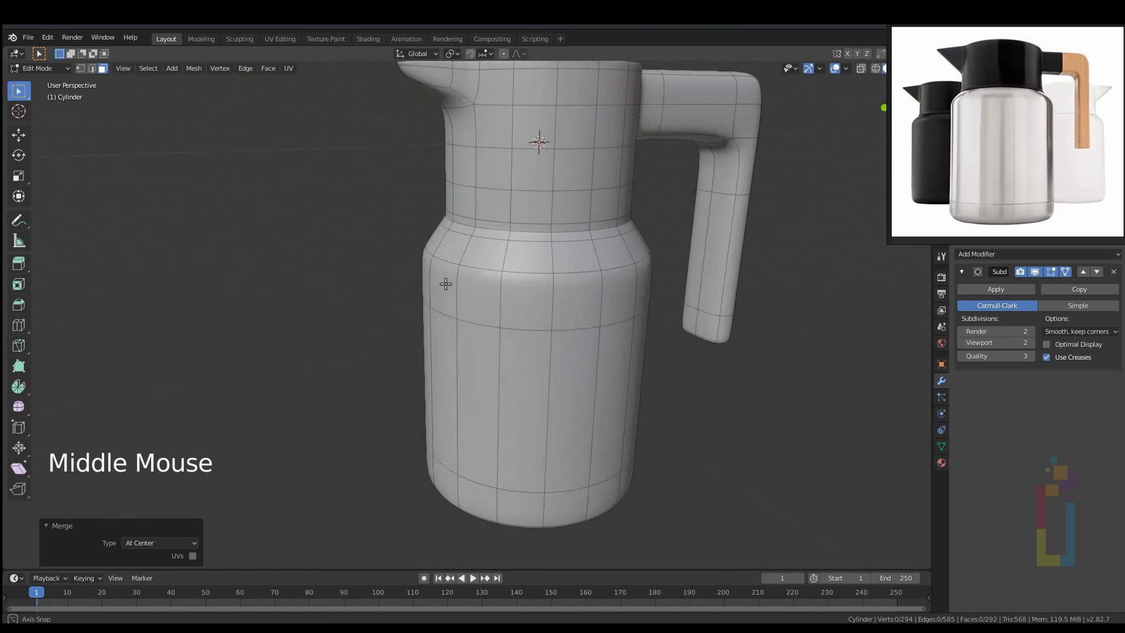
scroll(463, 284, down, 1)
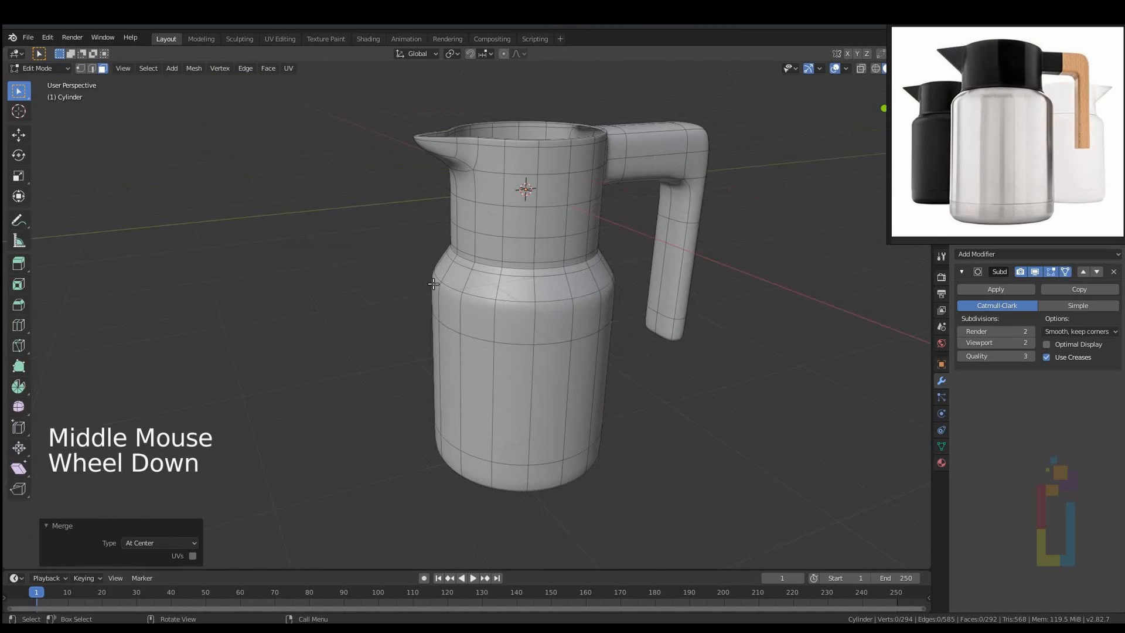
scroll(469, 283, down, 1)
middle_drag(469, 283, 416, 296)
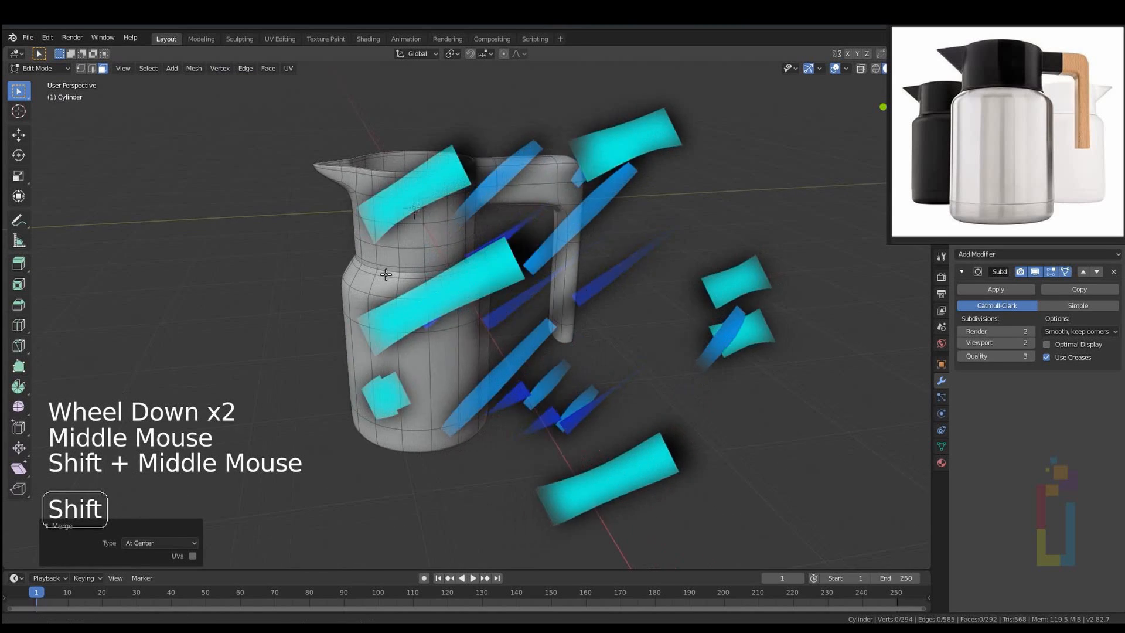
scroll(416, 297, down, 2)
middle_click(415, 296)
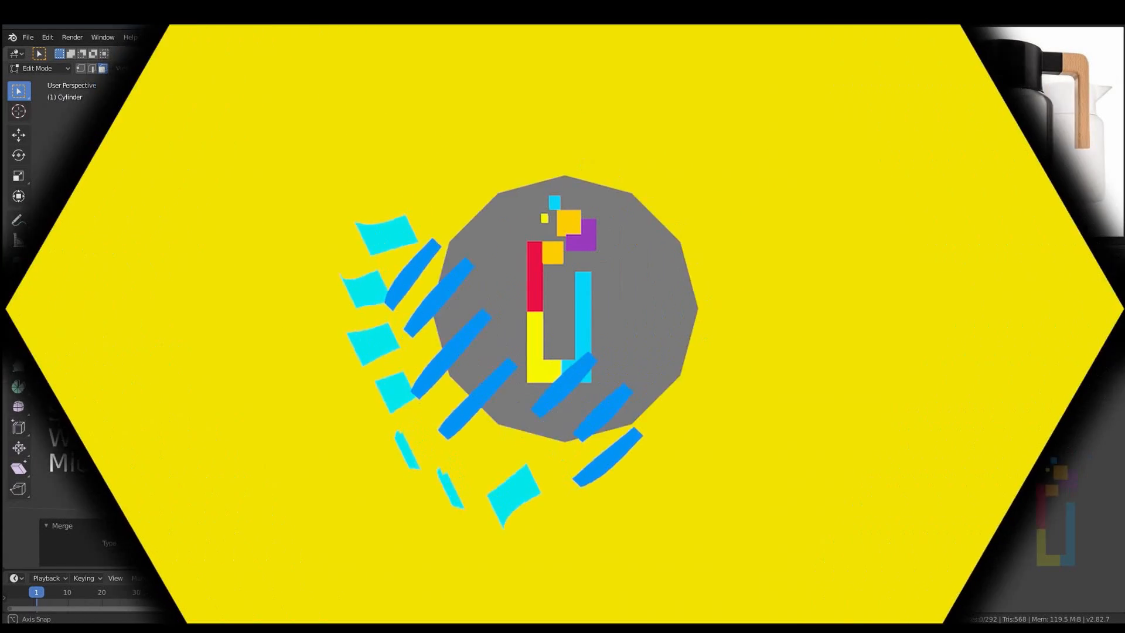